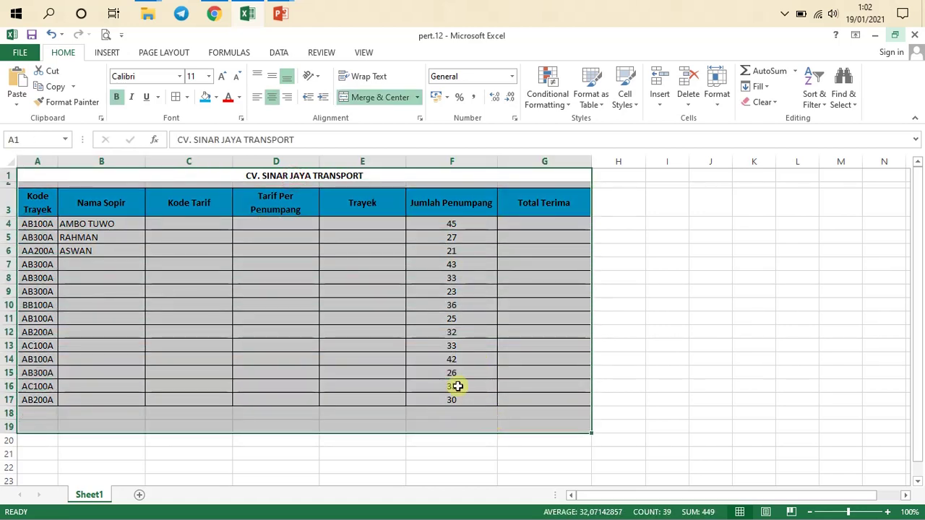
- Enter a driver's name in cell B7 of the Nama Sopir column
click(243, 341)
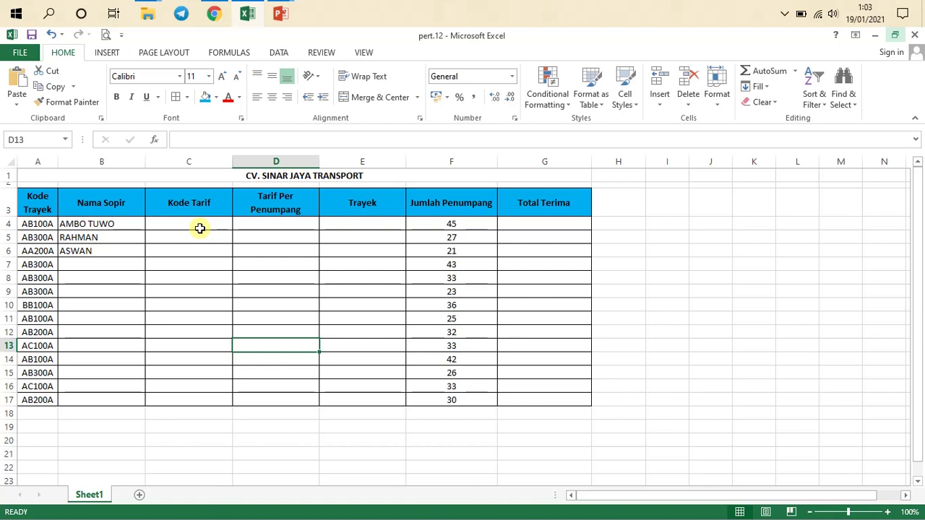
drag(108, 225, 114, 252)
click(116, 253)
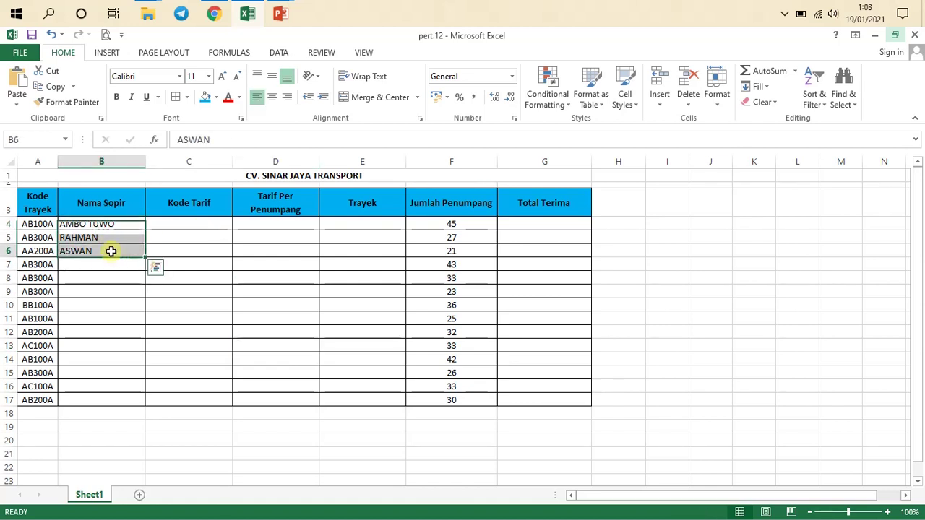
drag(120, 225, 138, 263)
click(124, 266)
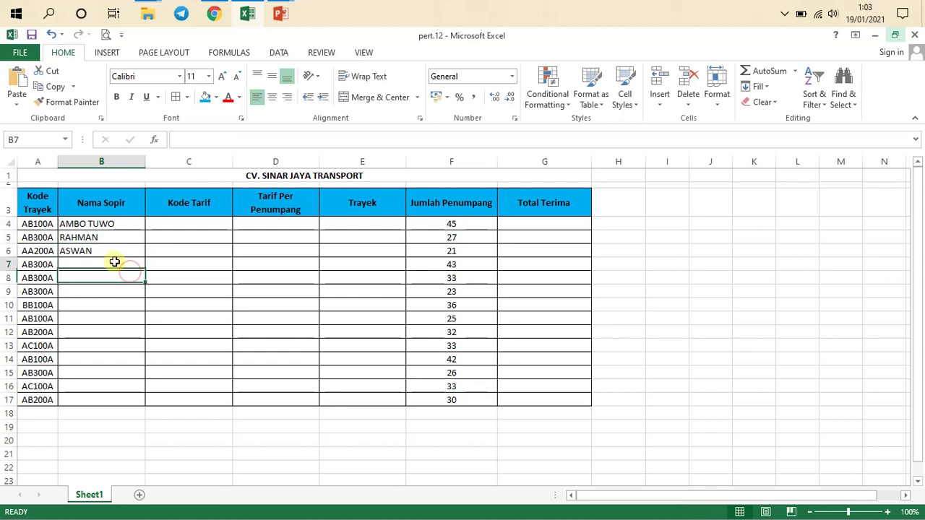
text(aan)
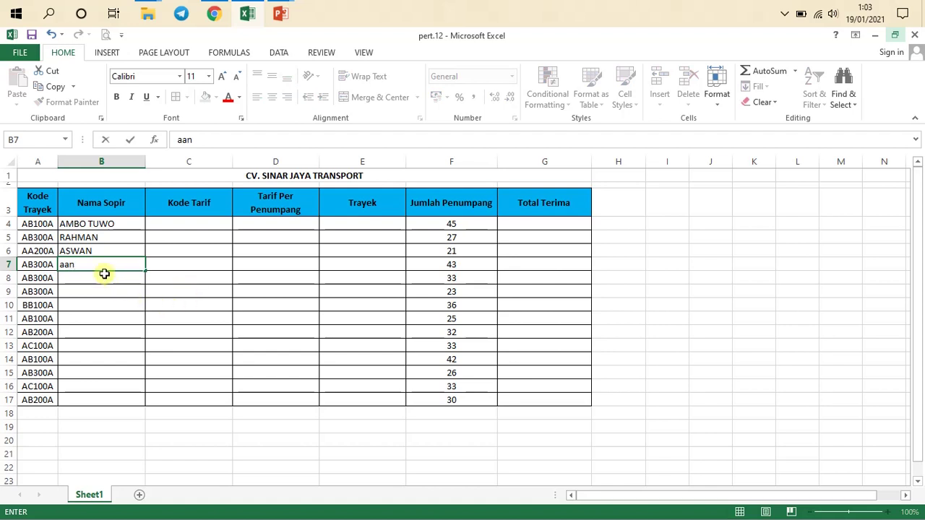
key(Return)
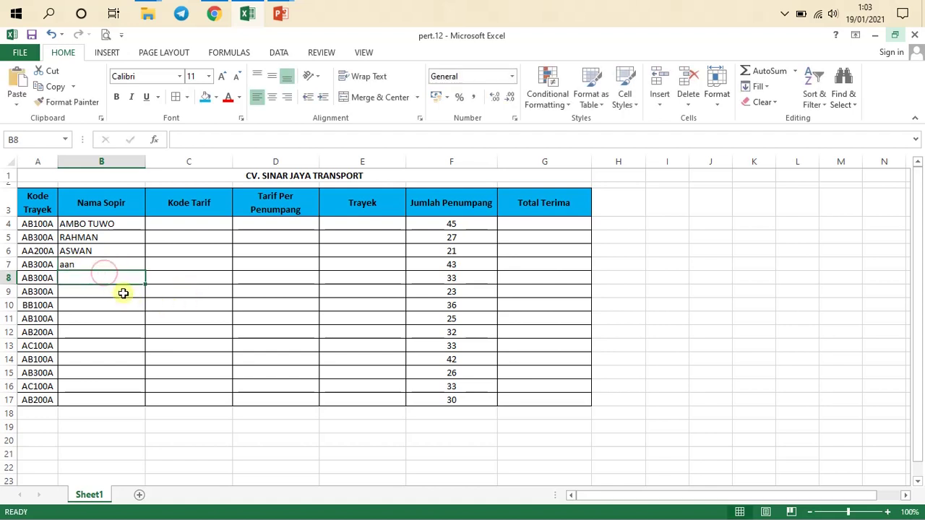
- Fill the three driver names in B4:B6 down the Nama Sopir column as a repeating pattern through B17
drag(118, 227, 137, 405)
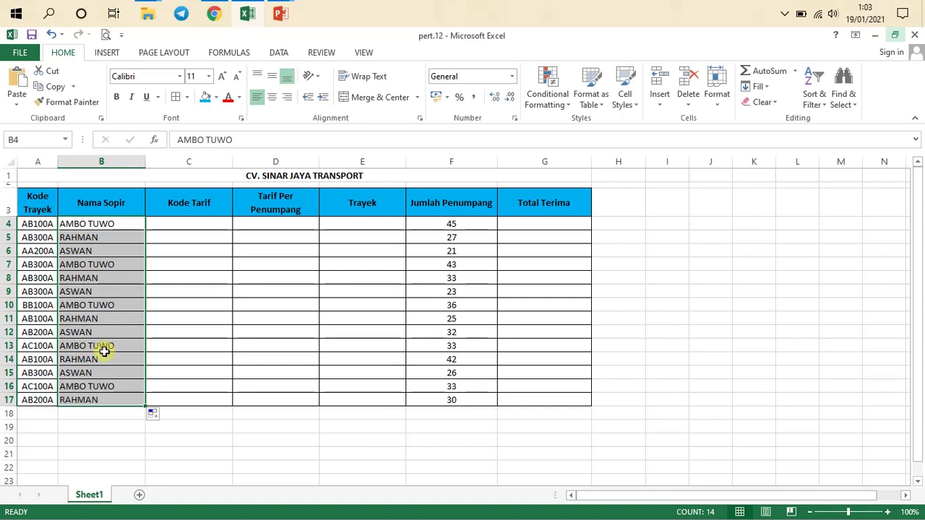
click(107, 355)
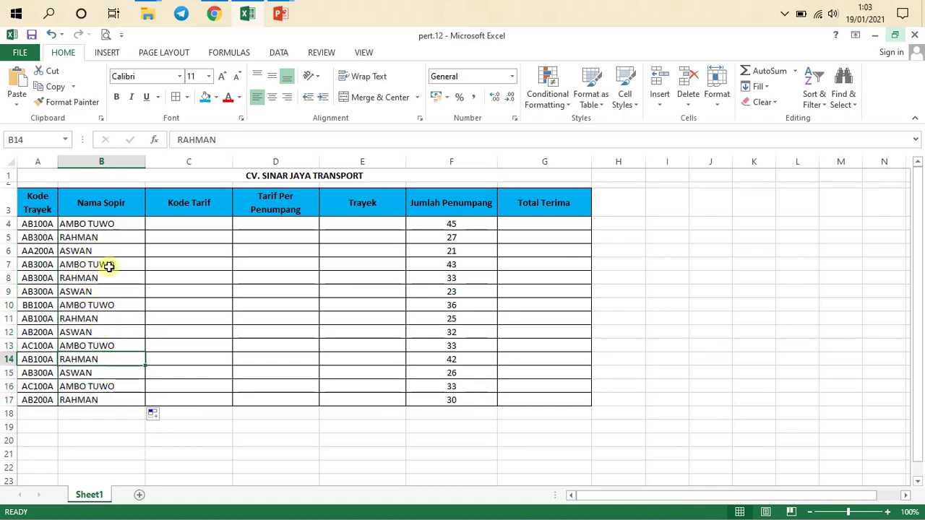
click(99, 247)
click(87, 225)
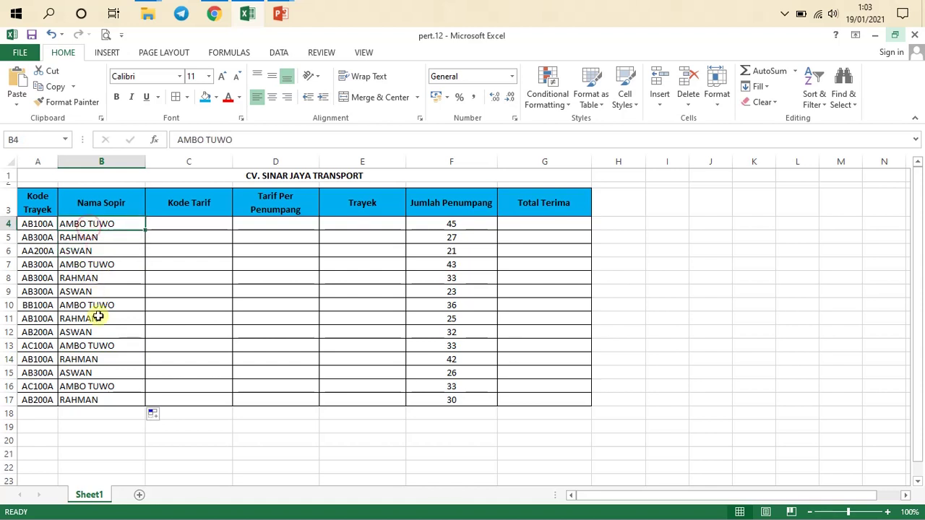
click(105, 402)
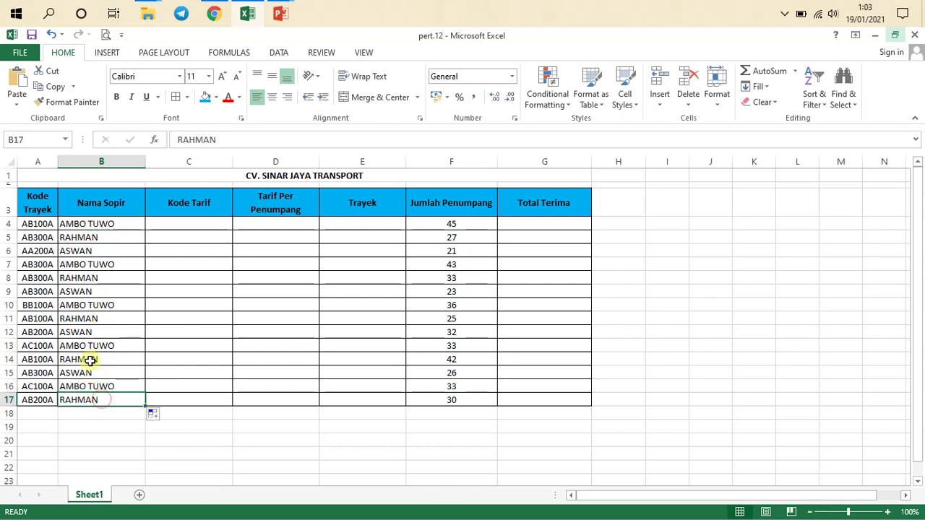
- Examine the characters of the Kode Trayek entry in cell A4 to locate the digit for Kode Tarif
click(201, 224)
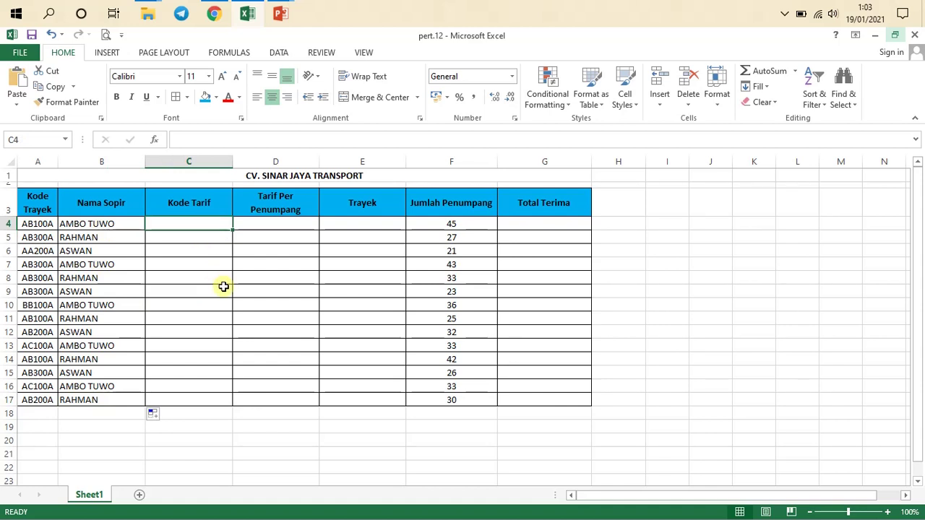
double_click(38, 225)
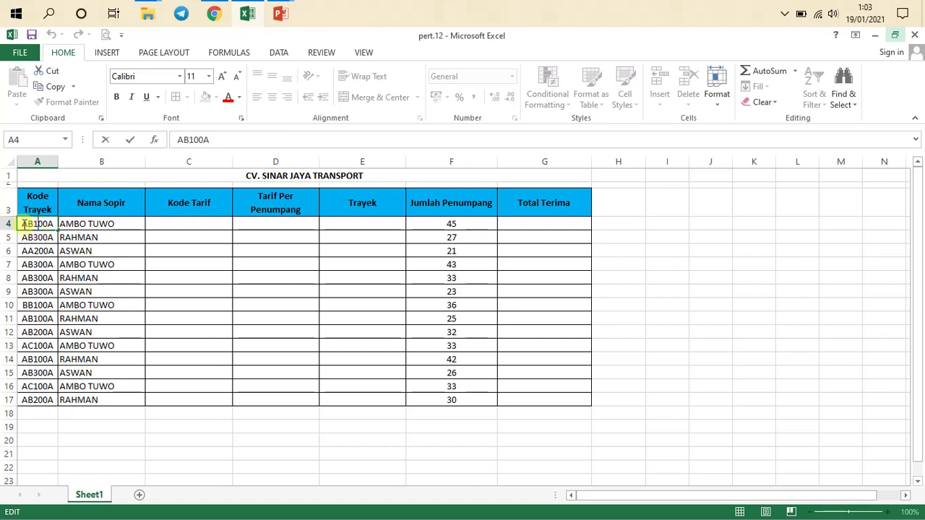
double_click(29, 226)
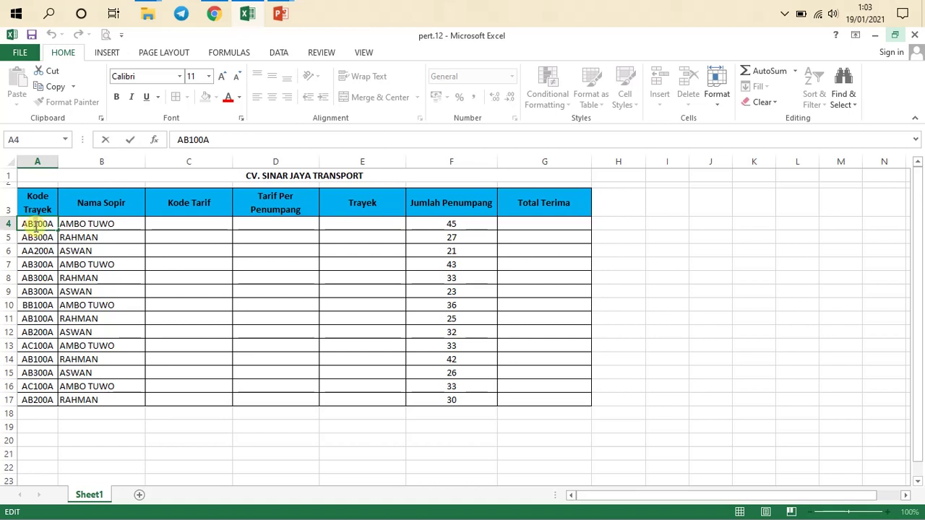
click(170, 227)
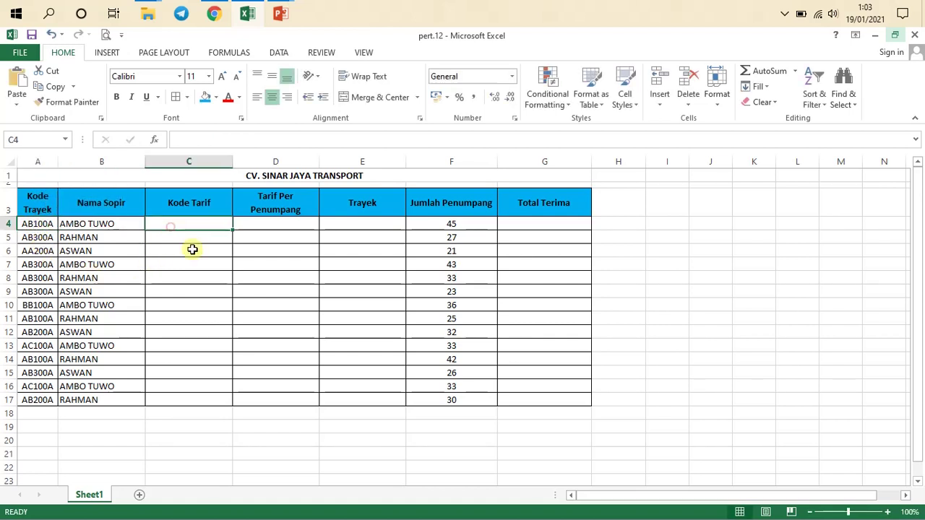
click(34, 226)
double_click(38, 224)
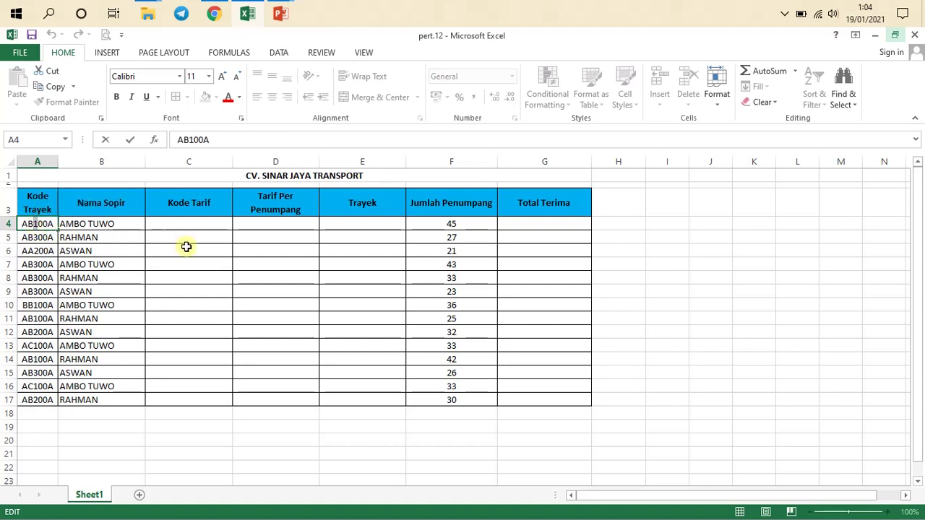
- Enter the formula =MID(A4;3;1) in cell C4 to extract the Kode Tarif from the route code
click(173, 227)
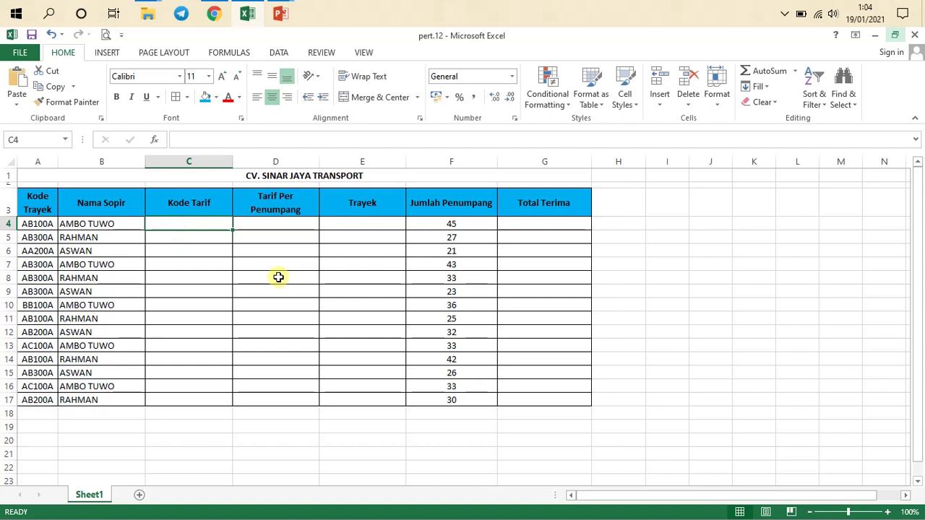
text(=)
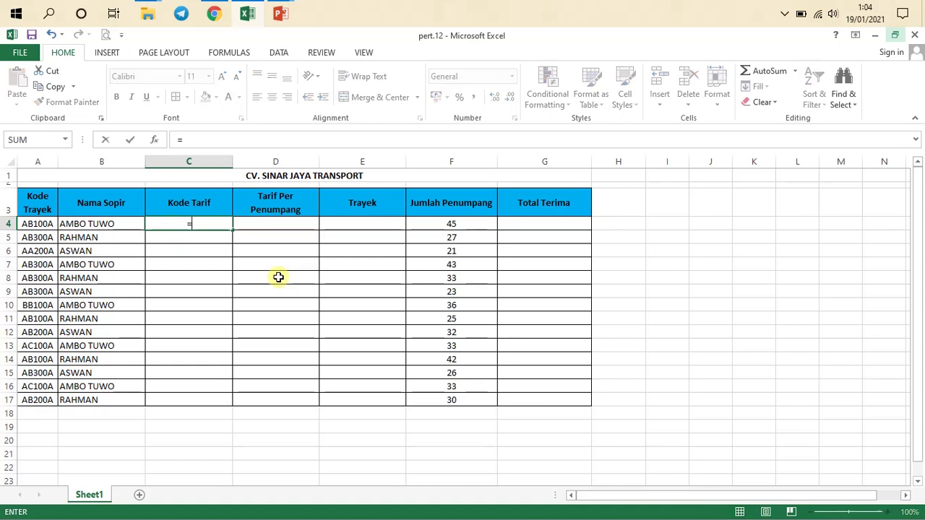
text(m)
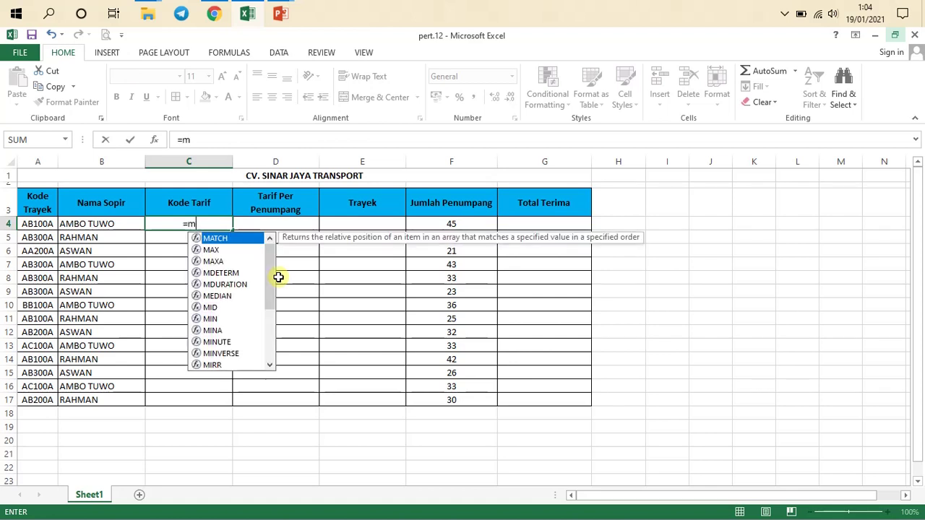
text(i)
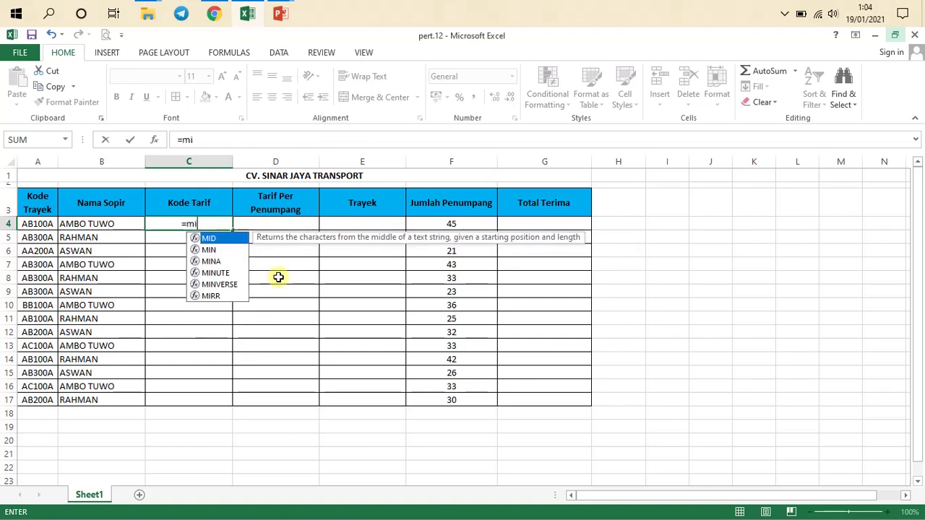
double_click(216, 240)
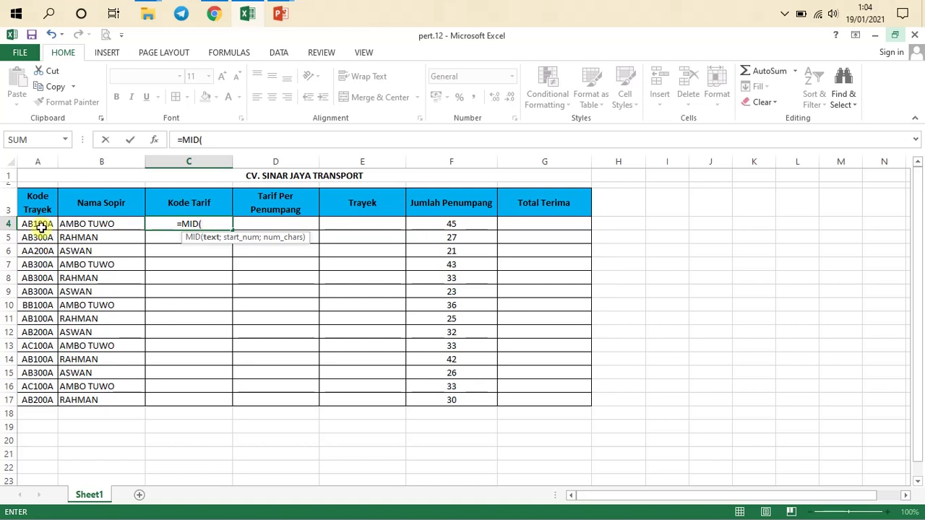
click(41, 226)
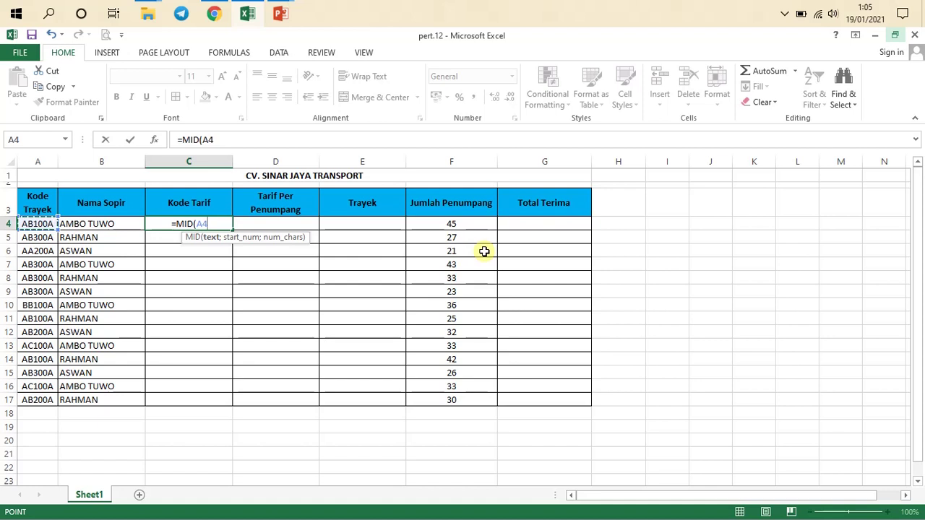
text(;)
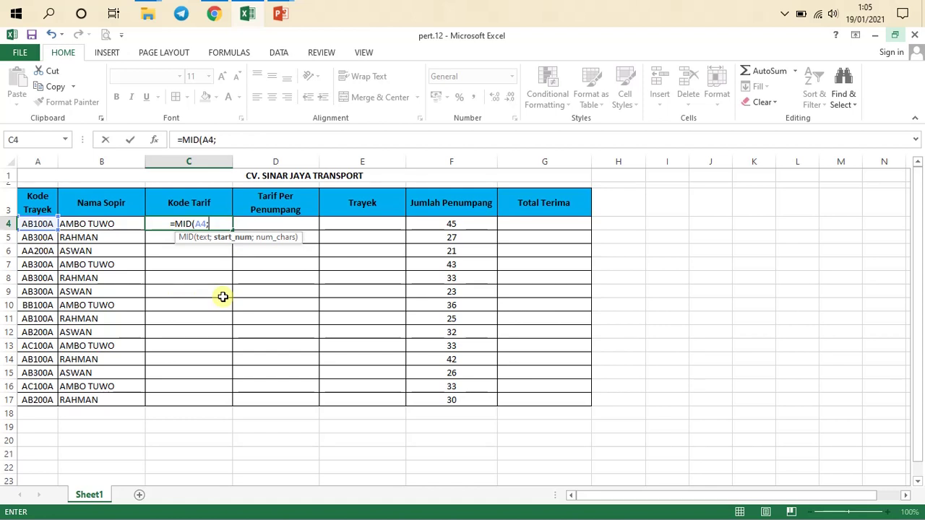
text(3)
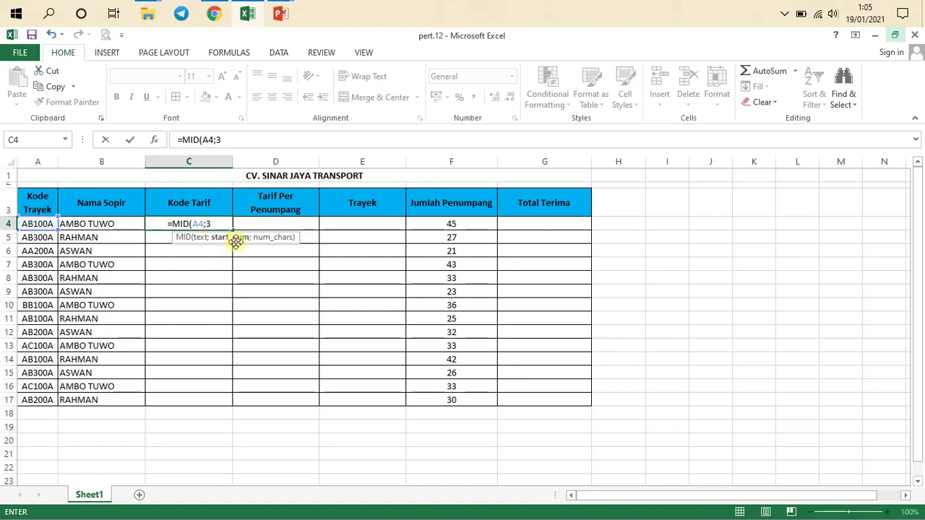
text(;)
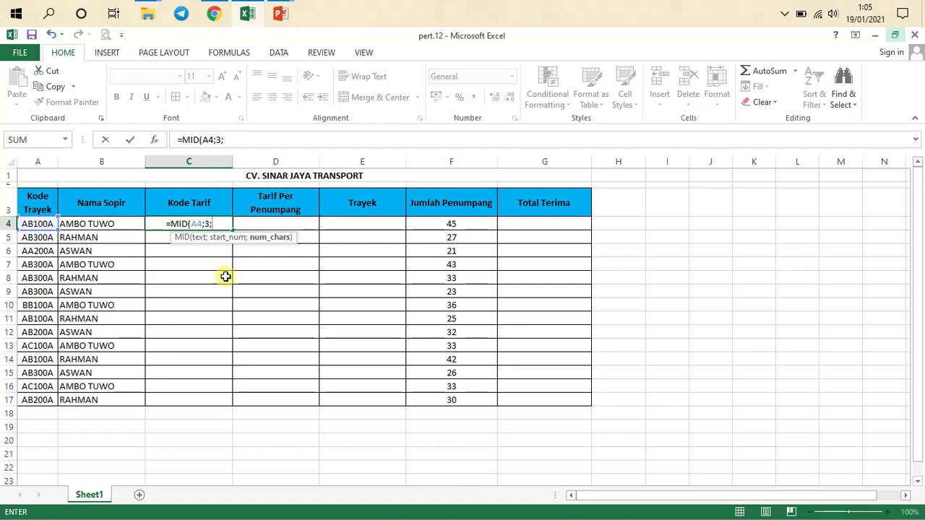
text(1)
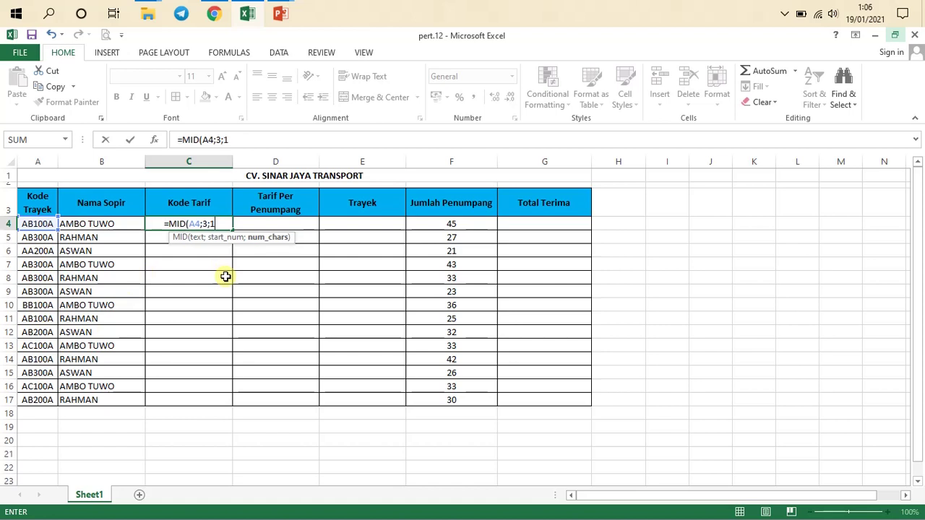
text())
key(Return)
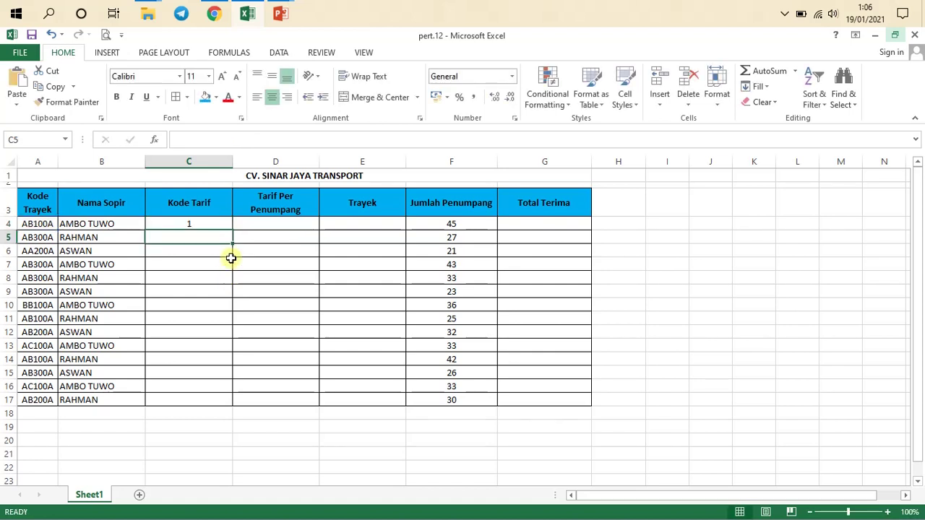
- Copy the MID formula from C4 down the Kode Tarif column through C7
click(198, 224)
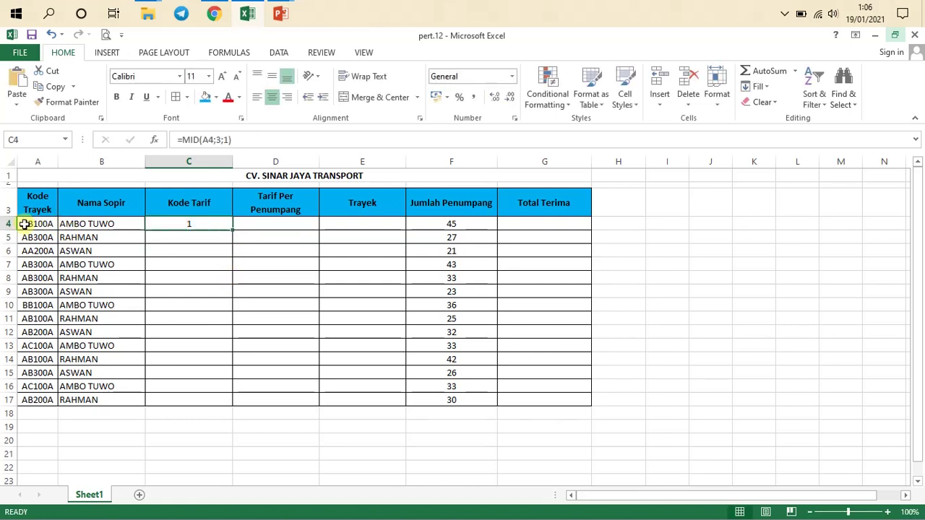
drag(233, 231, 233, 270)
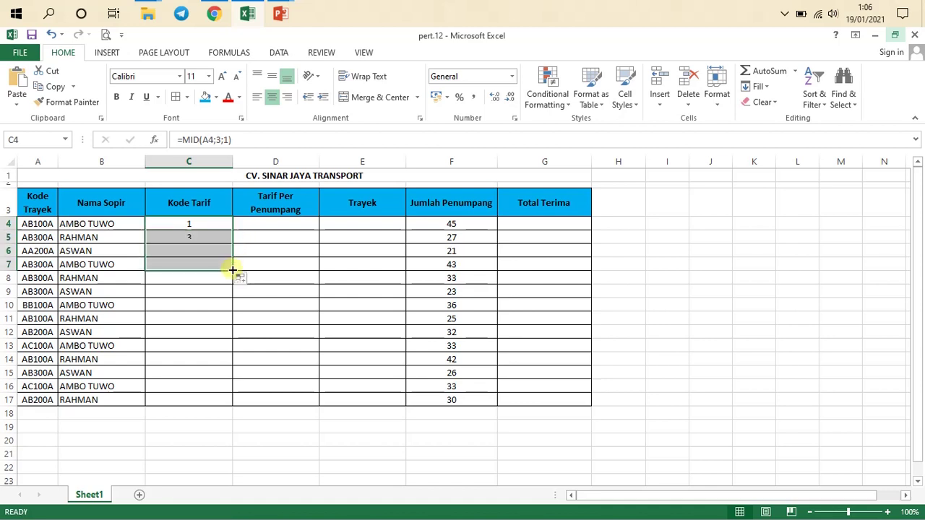
click(195, 243)
click(204, 267)
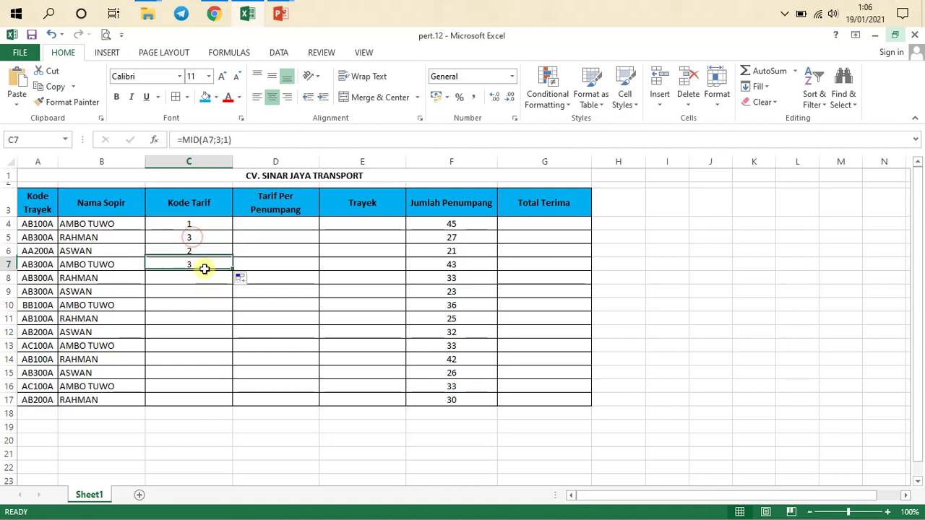
- Compare the extracted Kode Tarif values in C4:C7 with the Kode Trayek codes in A4:A17
click(196, 225)
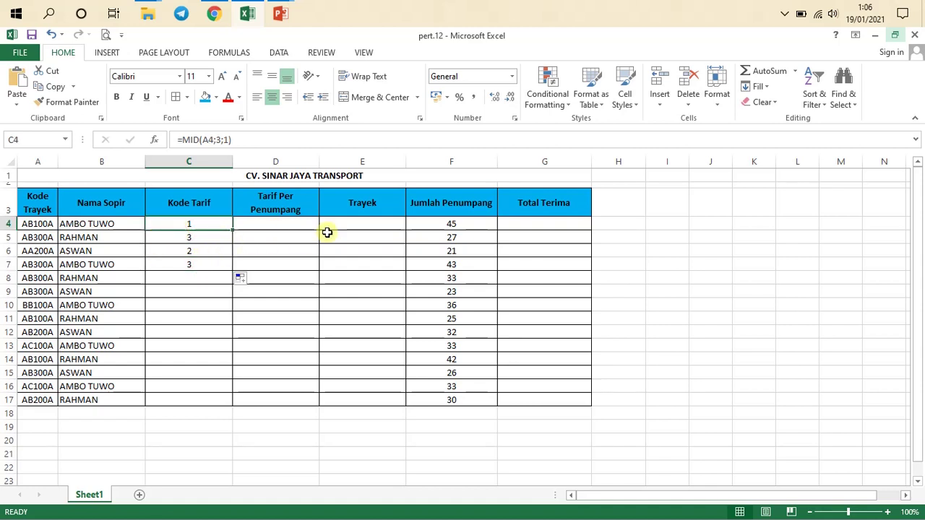
click(299, 228)
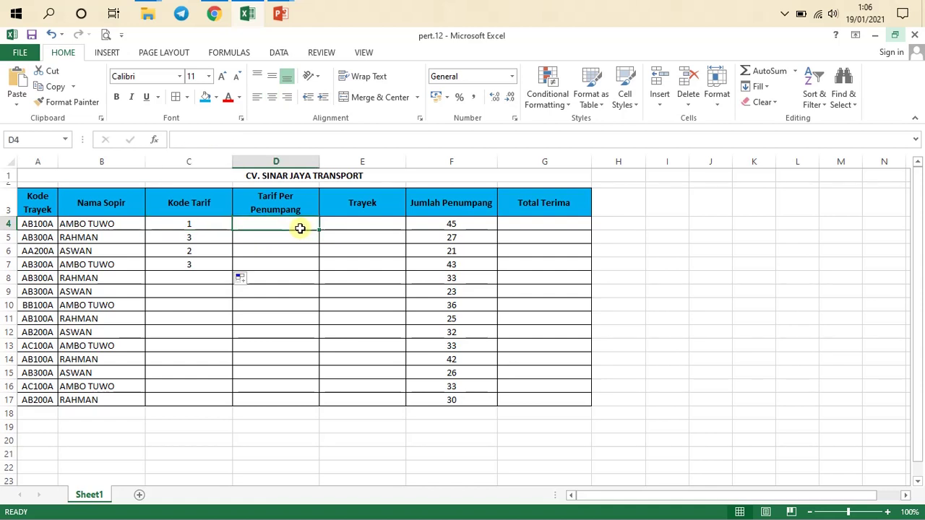
click(201, 226)
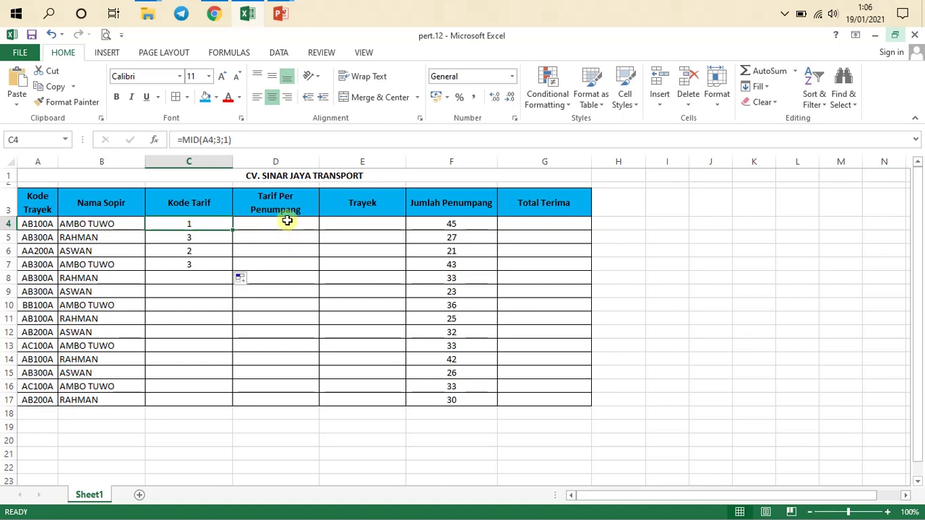
drag(206, 224, 214, 260)
click(204, 249)
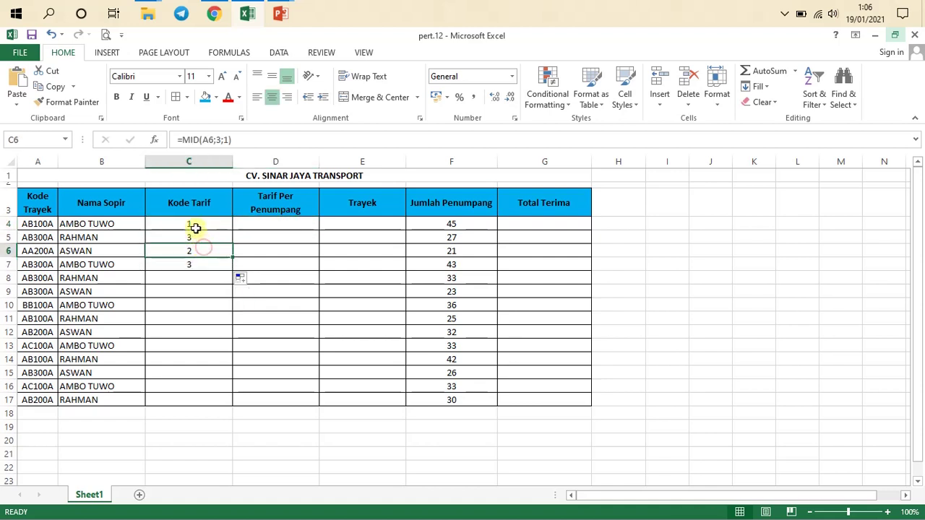
drag(193, 228, 204, 264)
click(200, 248)
click(201, 238)
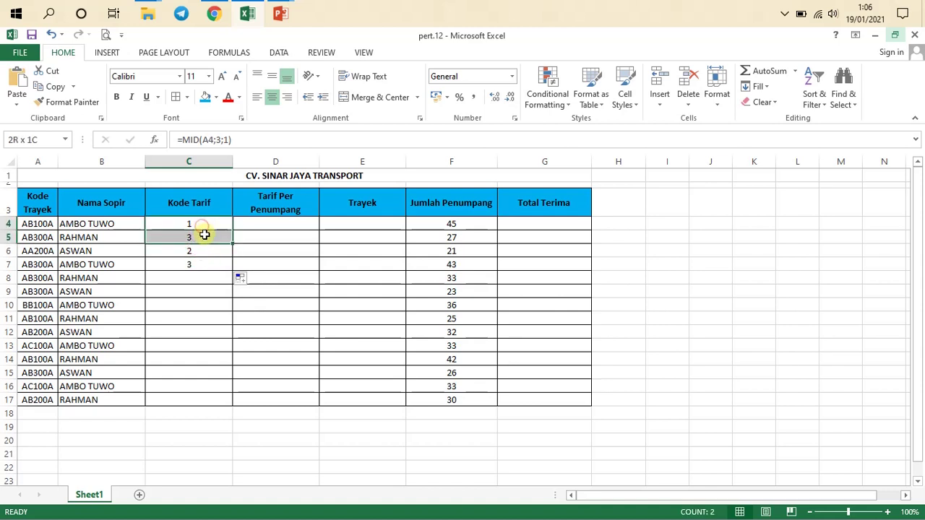
click(38, 231)
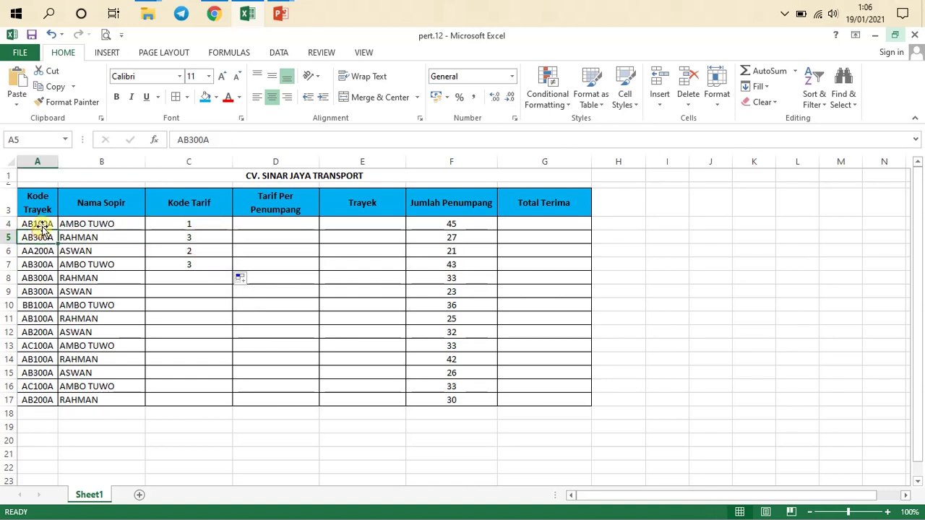
drag(38, 225, 45, 399)
drag(31, 227, 45, 400)
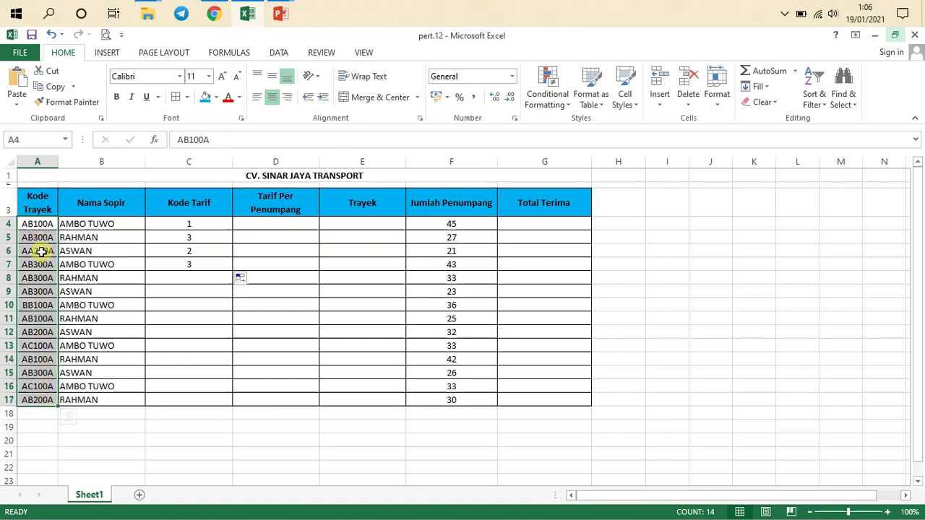
- Review the MID results in C4:C7 against the route codes in the Kode Trayek column
click(206, 225)
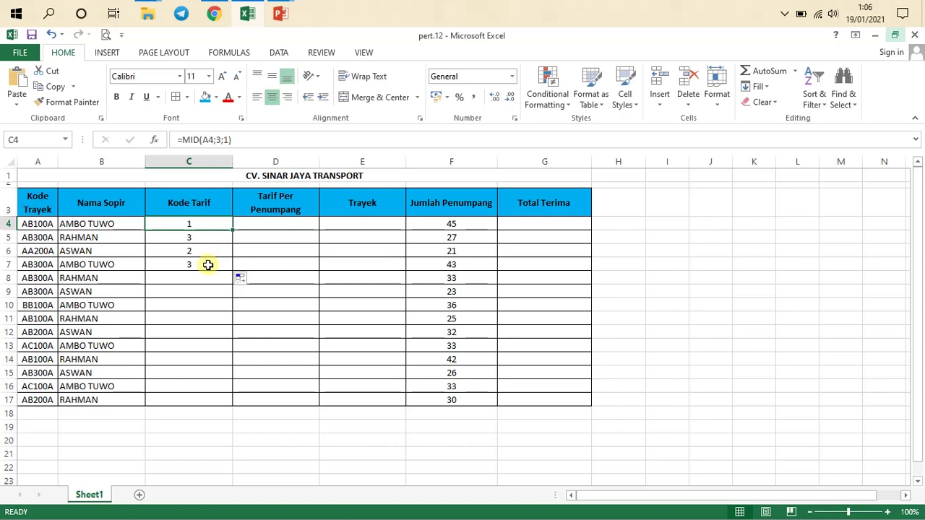
drag(205, 225, 207, 264)
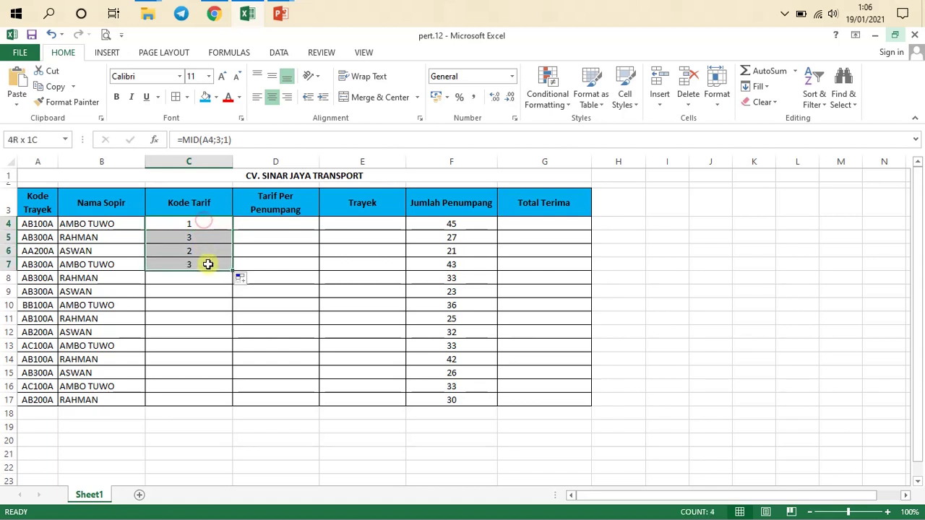
click(196, 248)
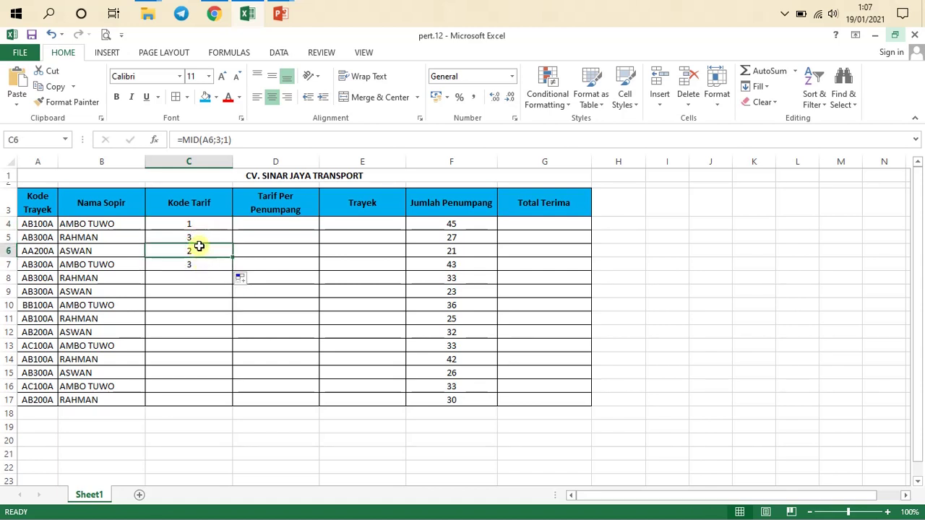
drag(198, 223, 205, 264)
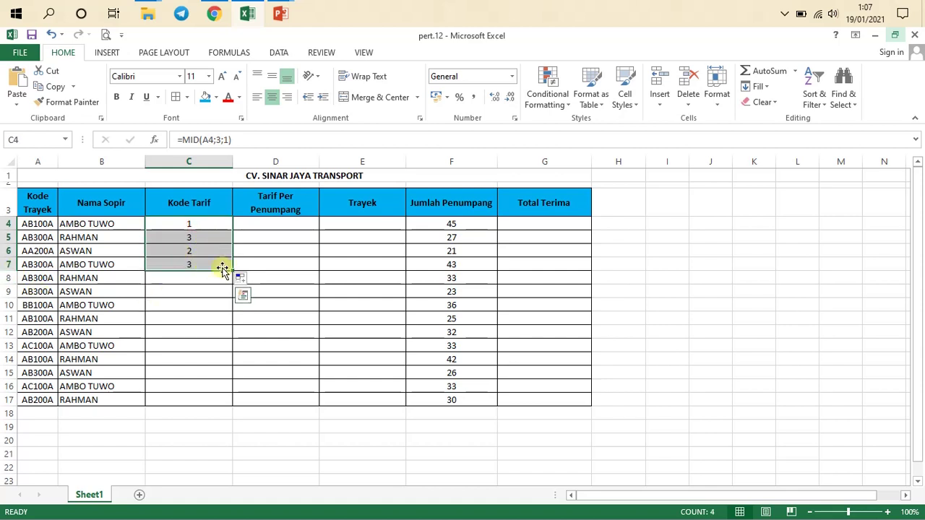
click(189, 226)
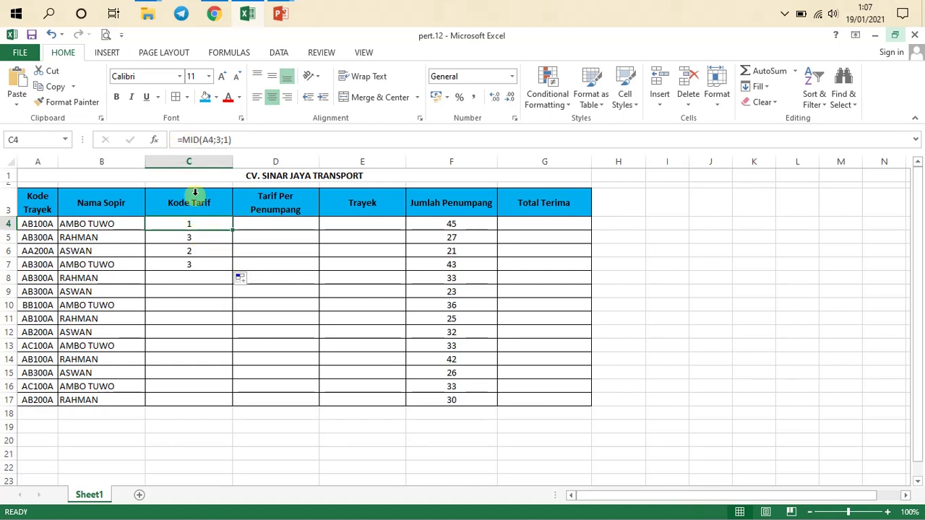
click(195, 289)
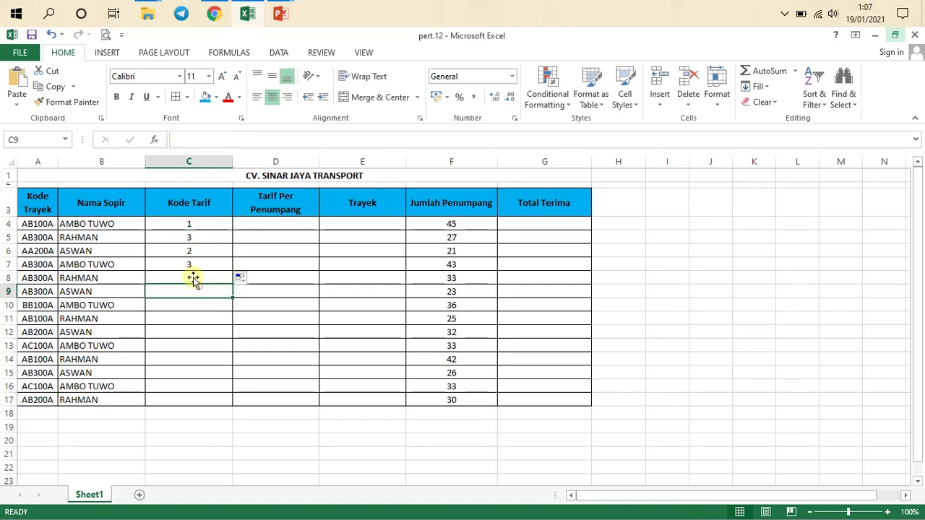
click(205, 236)
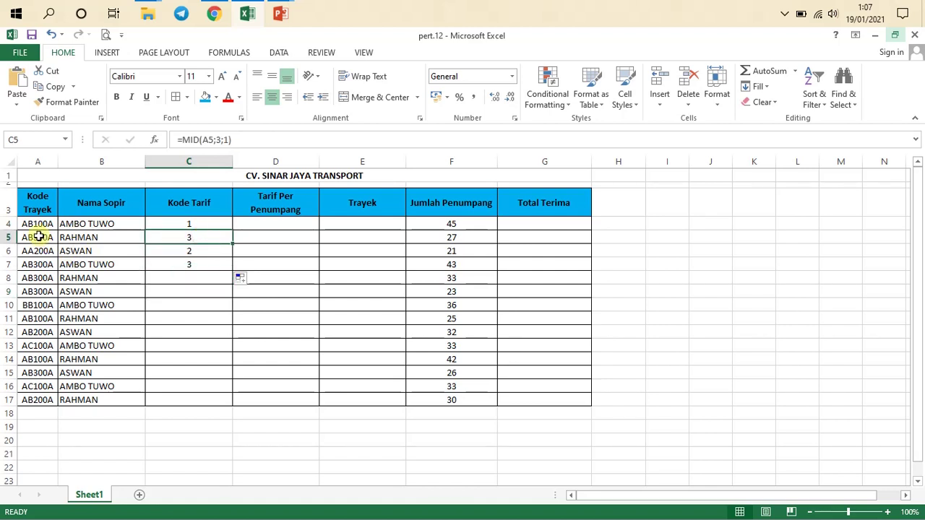
drag(37, 236, 39, 251)
click(40, 237)
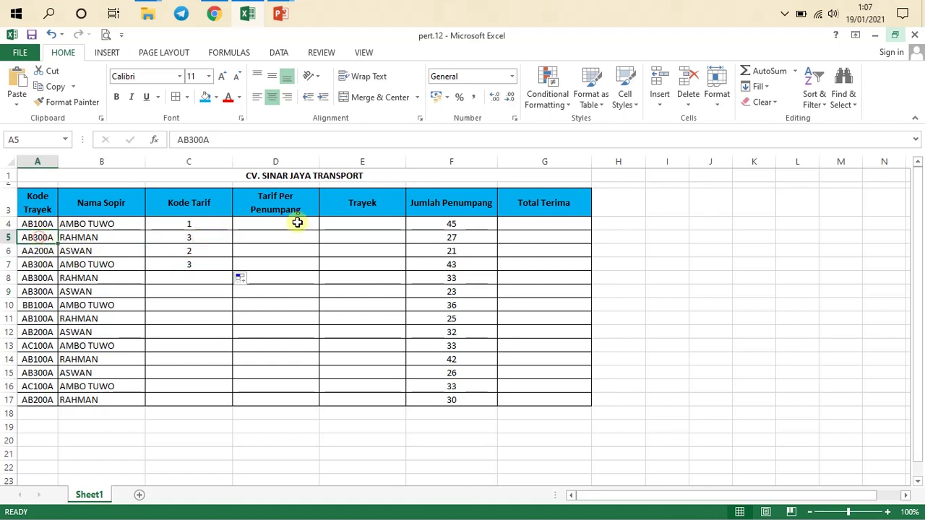
- Wrap the Kode Tarif formula in C4 with VALUE so it reads =VALUE(MID(A4;3;1))
click(206, 225)
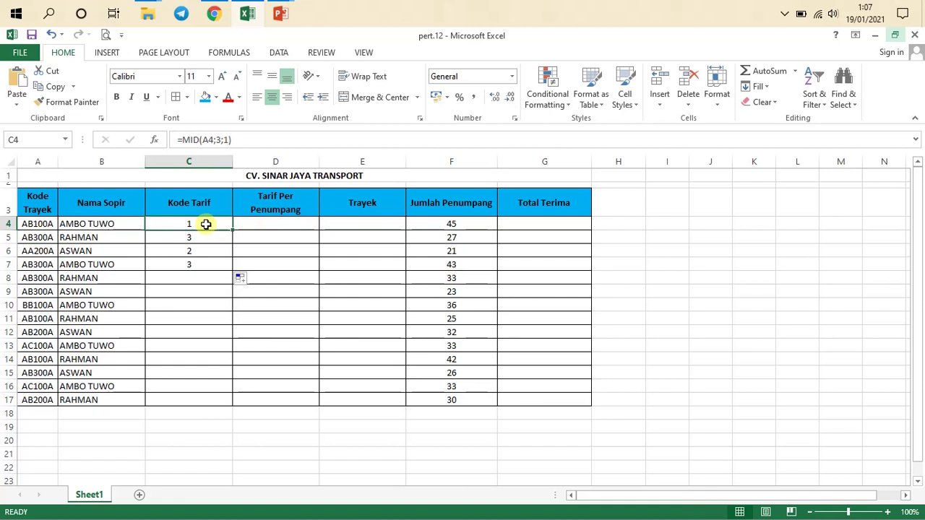
click(181, 139)
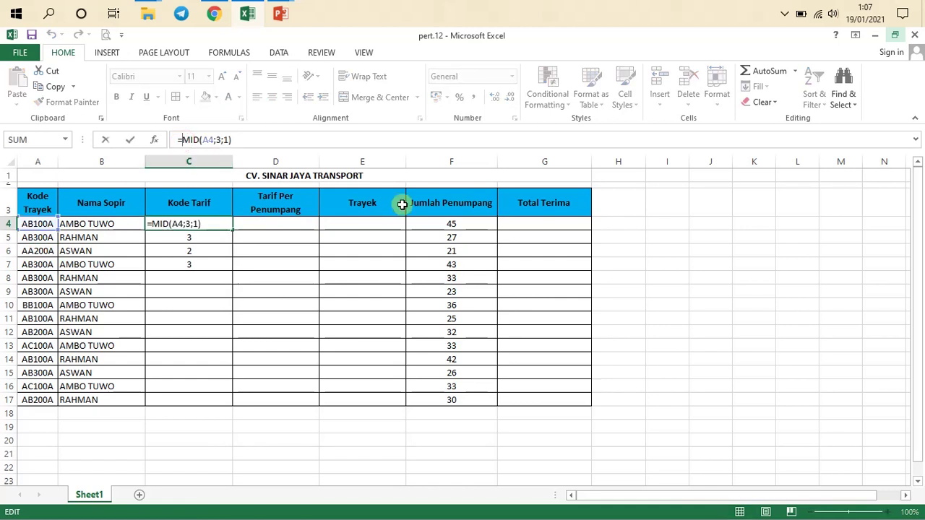
text(va)
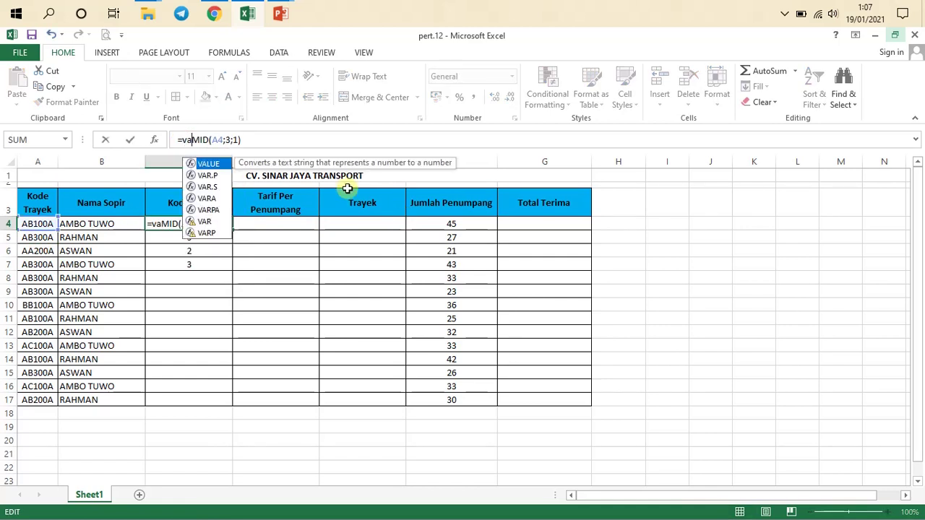
double_click(210, 165)
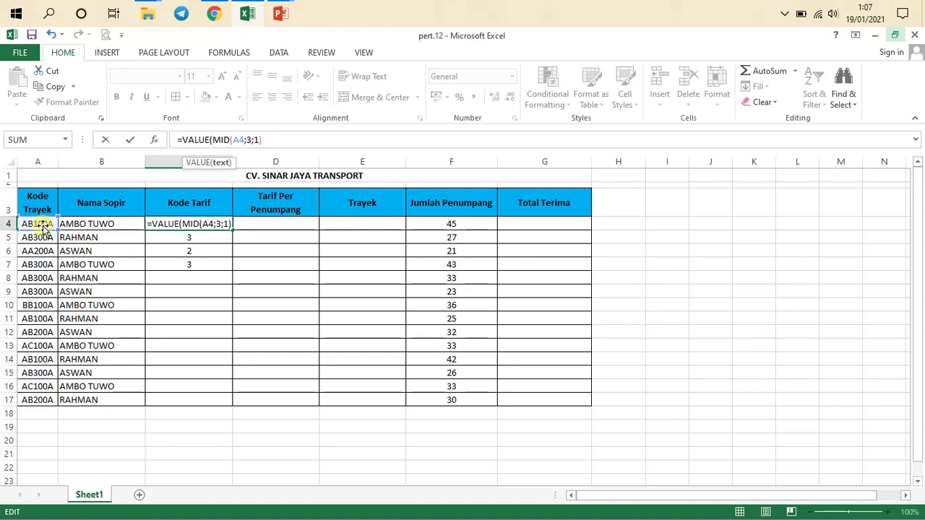
click(286, 142)
text())
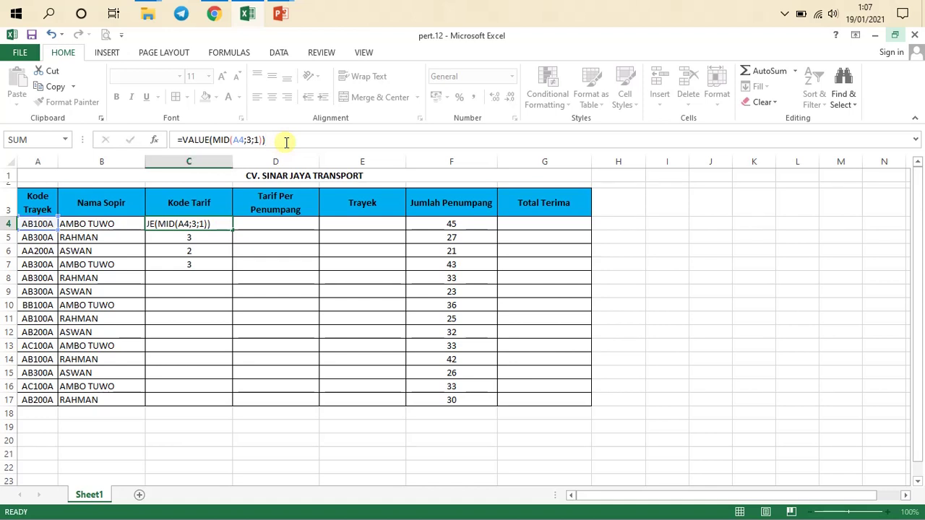
key(Return)
- Copy the VALUE formula from C4 to C5 and compare it with the formulas in C6 and C7
click(190, 225)
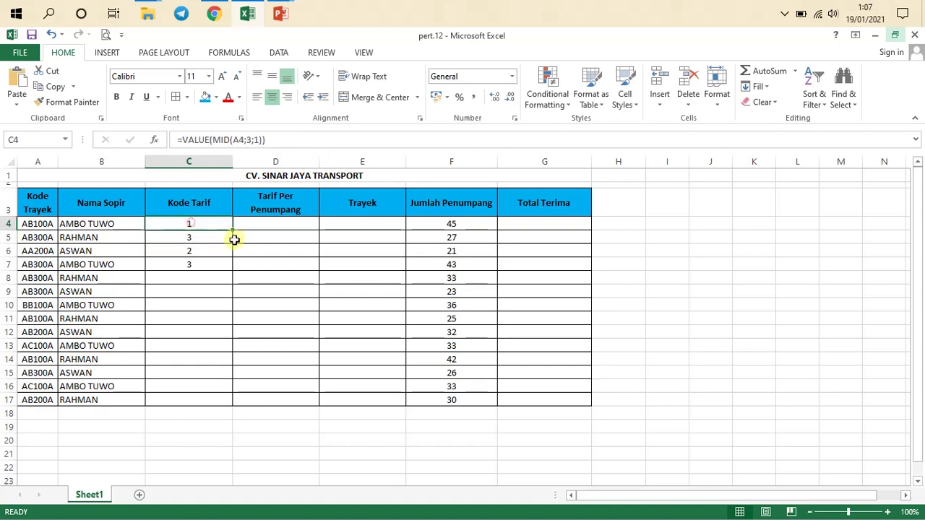
drag(235, 233, 236, 245)
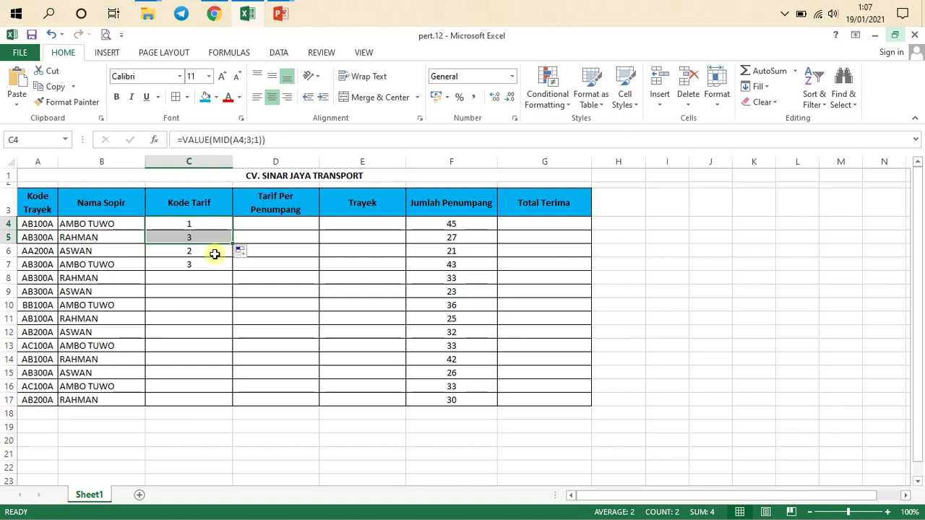
click(215, 252)
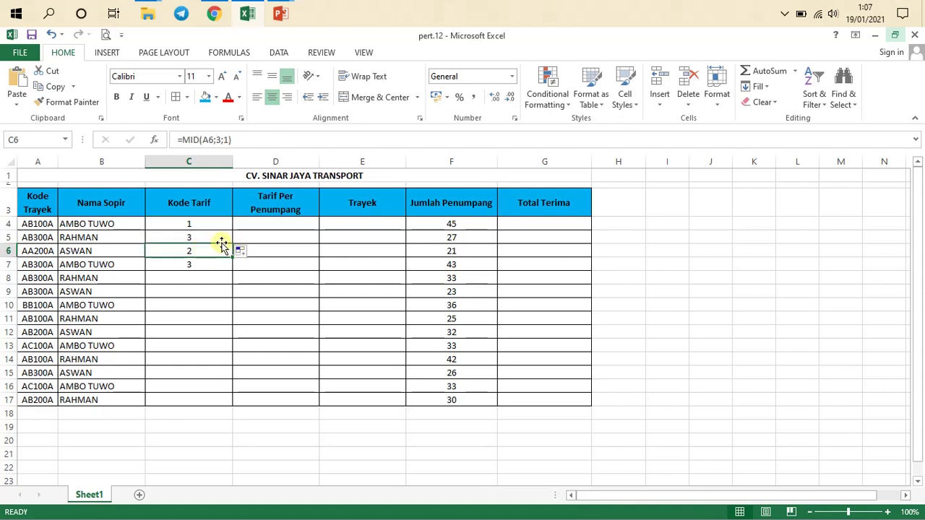
click(218, 239)
click(215, 262)
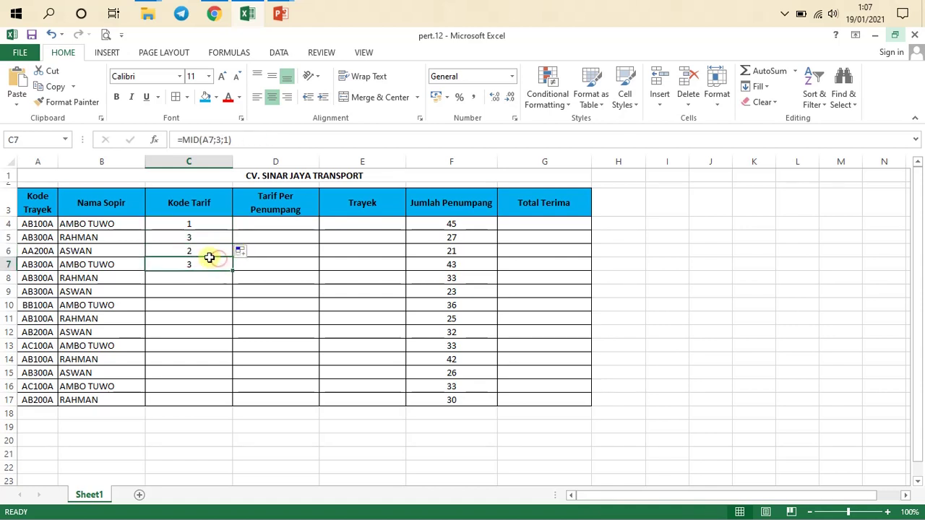
click(202, 239)
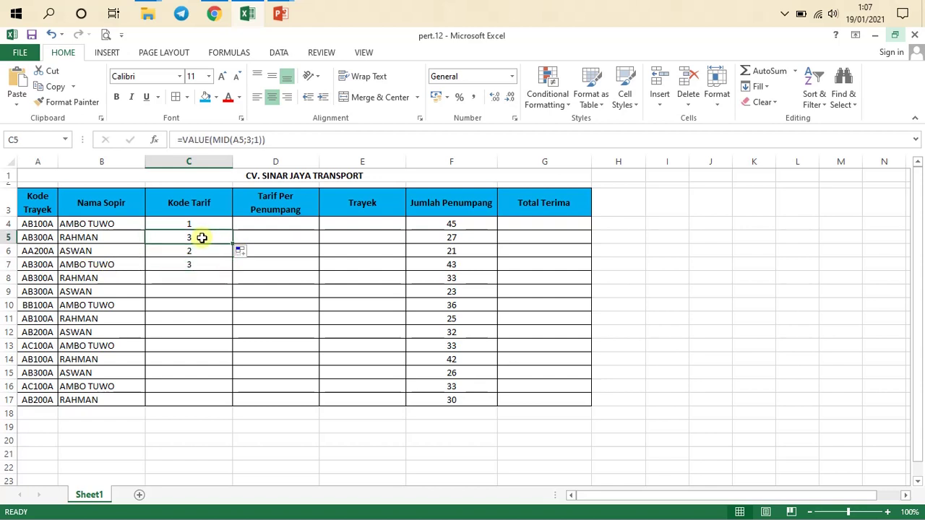
- Copy the VALUE(MID) formula from C4 down the Kode Tarif column through C17
click(221, 223)
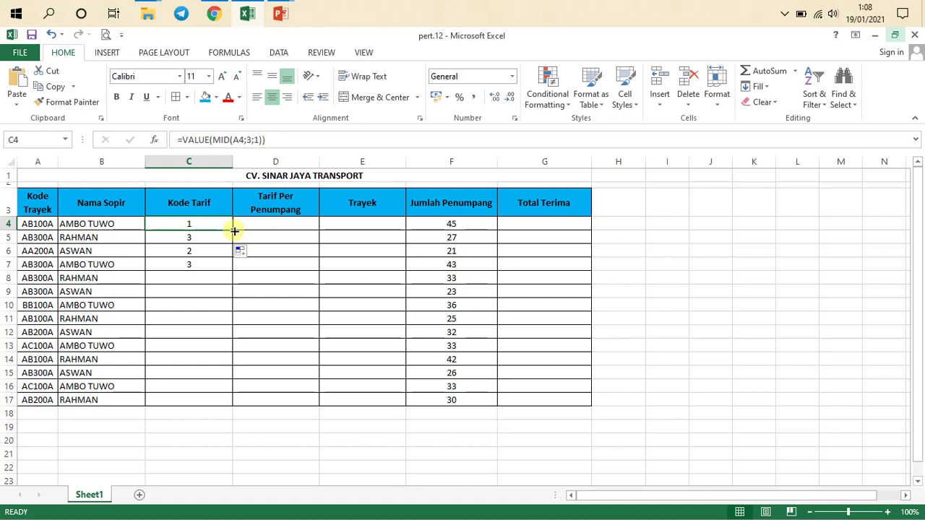
drag(234, 231, 238, 402)
click(197, 358)
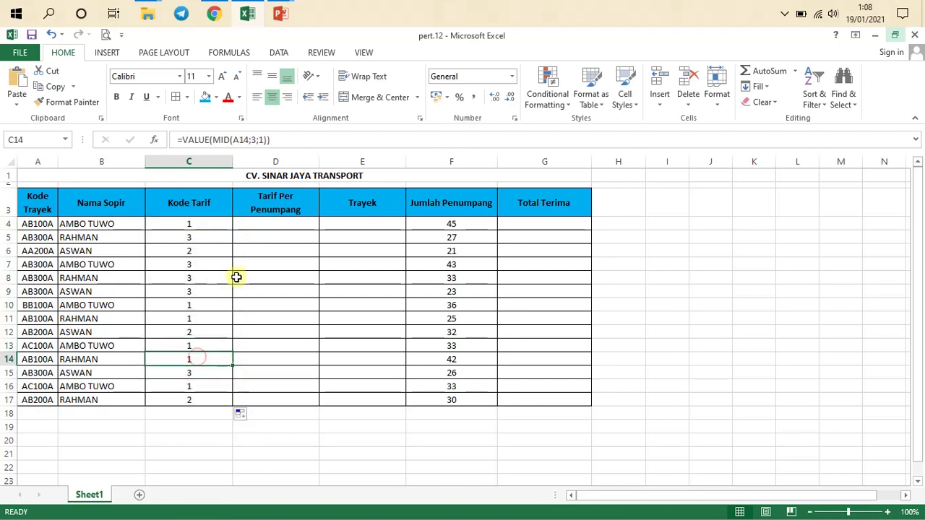
- Examine the empty Tarif Per Penumpang column and the Kode Tarif values that determine each tariff
click(250, 224)
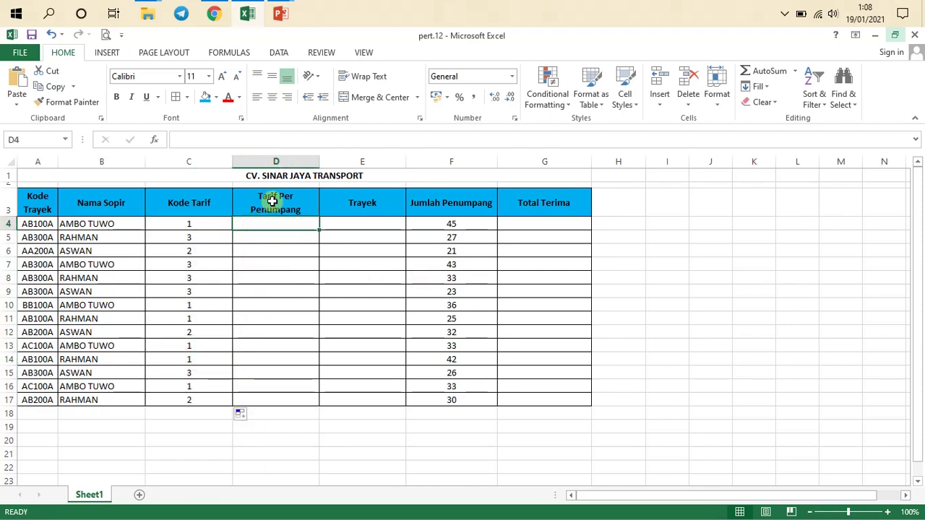
click(272, 201)
click(283, 226)
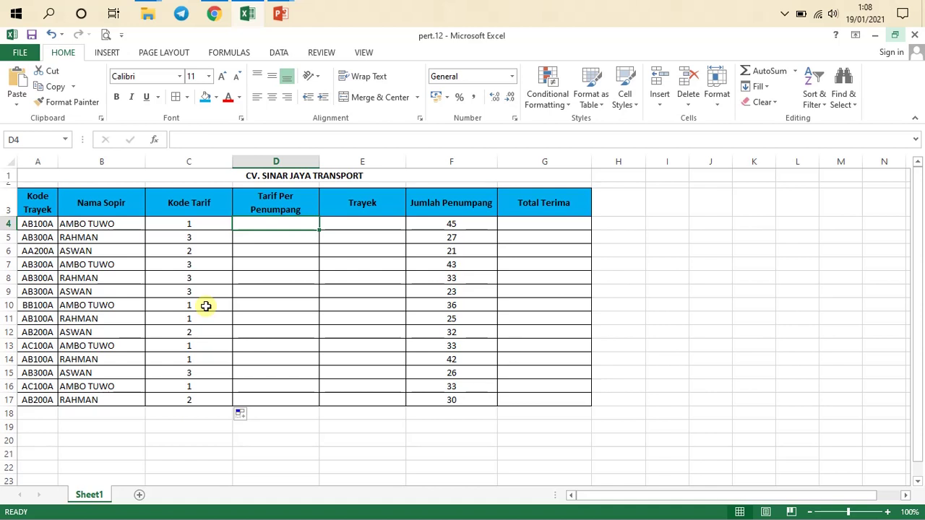
click(201, 266)
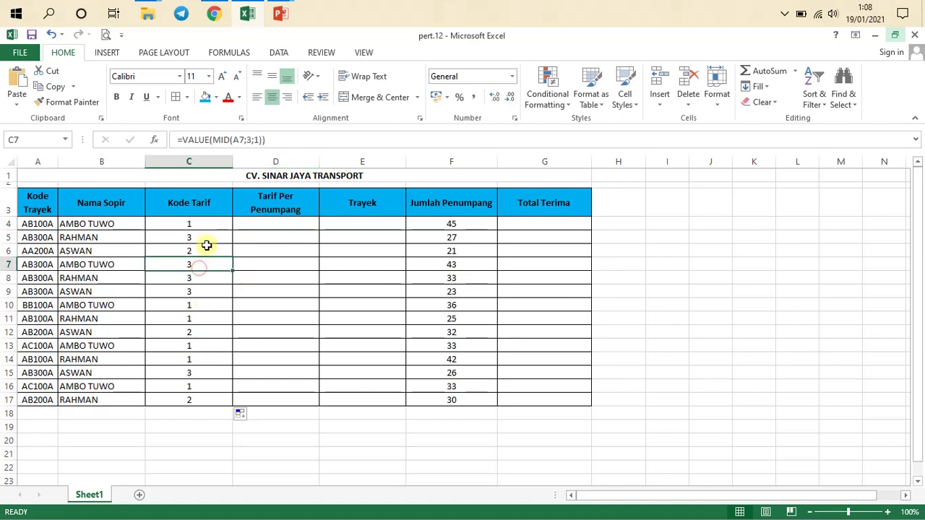
click(206, 248)
click(190, 226)
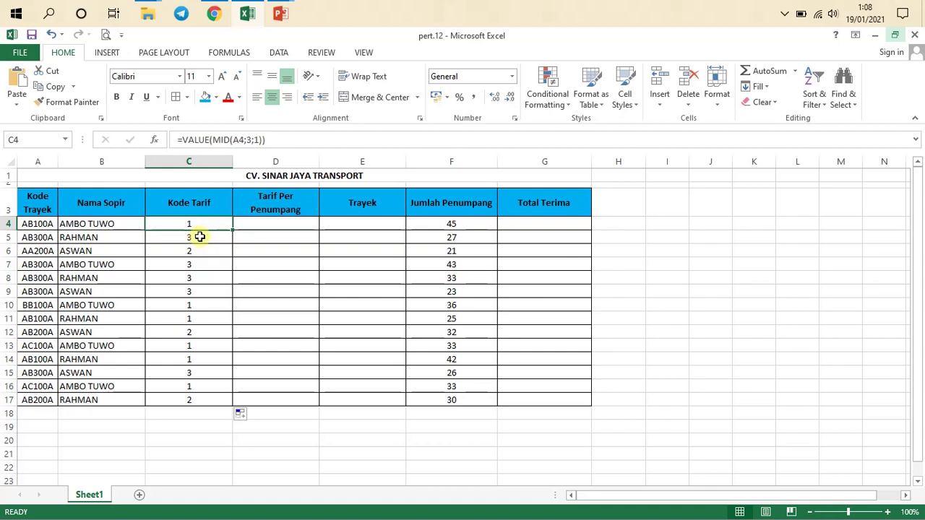
click(205, 250)
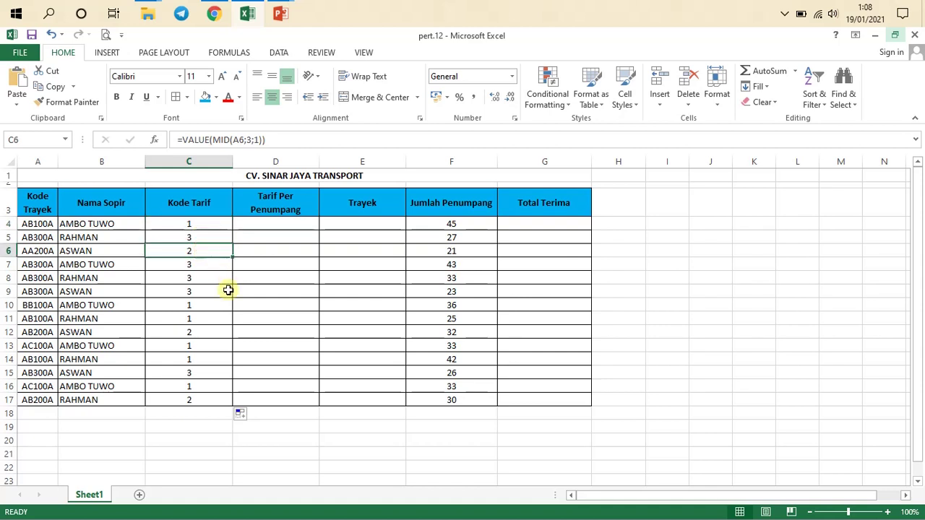
- Start a CHOOSE formula in D4 with the Kode Tarif cell C4 as the index number
click(254, 226)
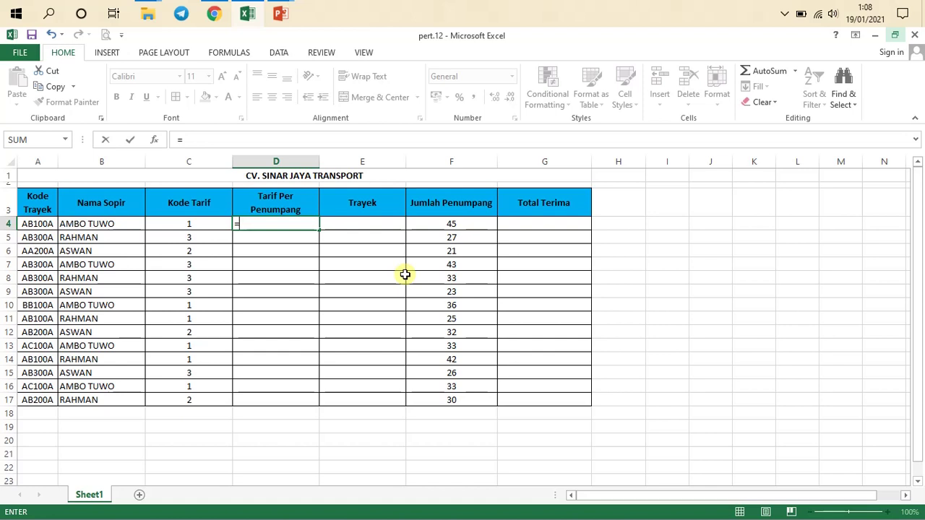
text(c)
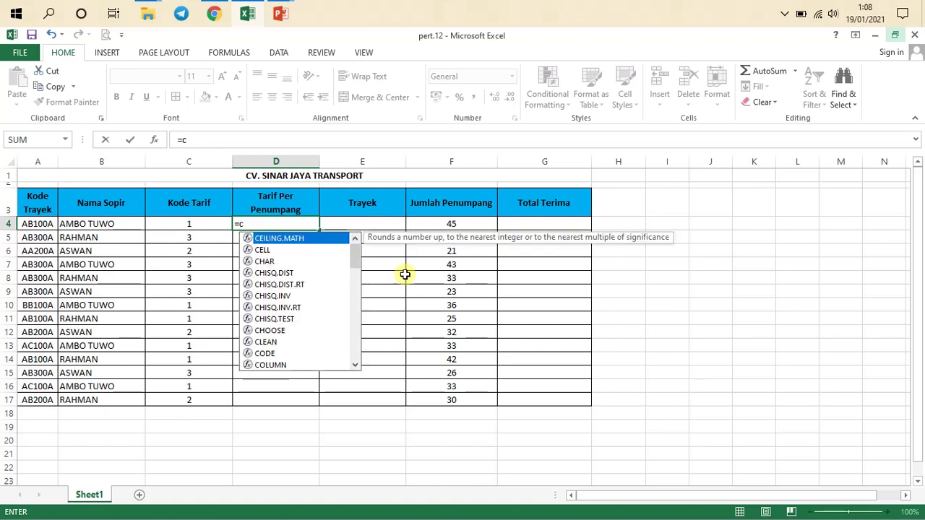
text(h)
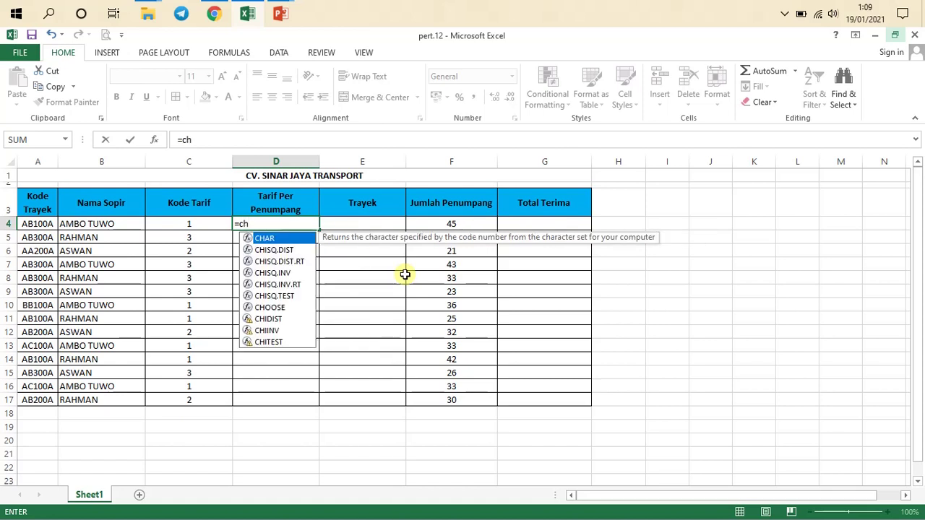
text(o)
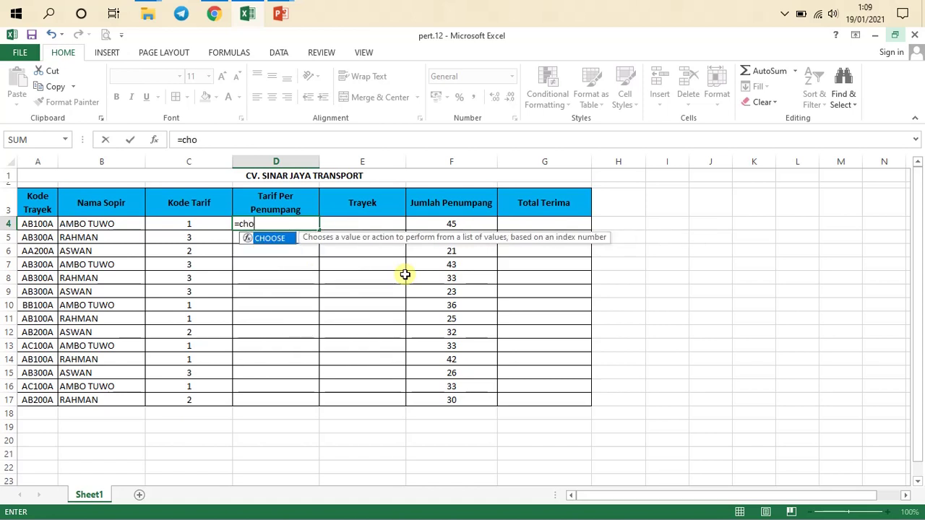
double_click(274, 244)
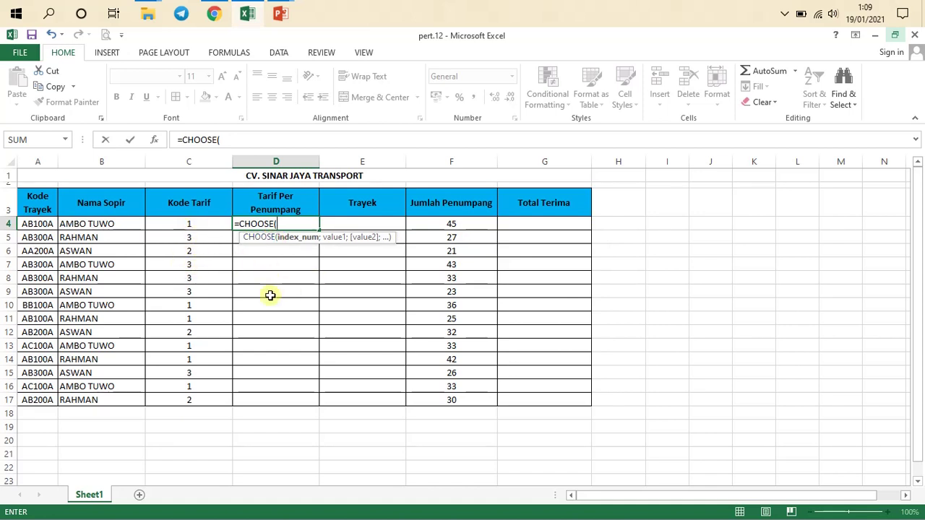
click(188, 226)
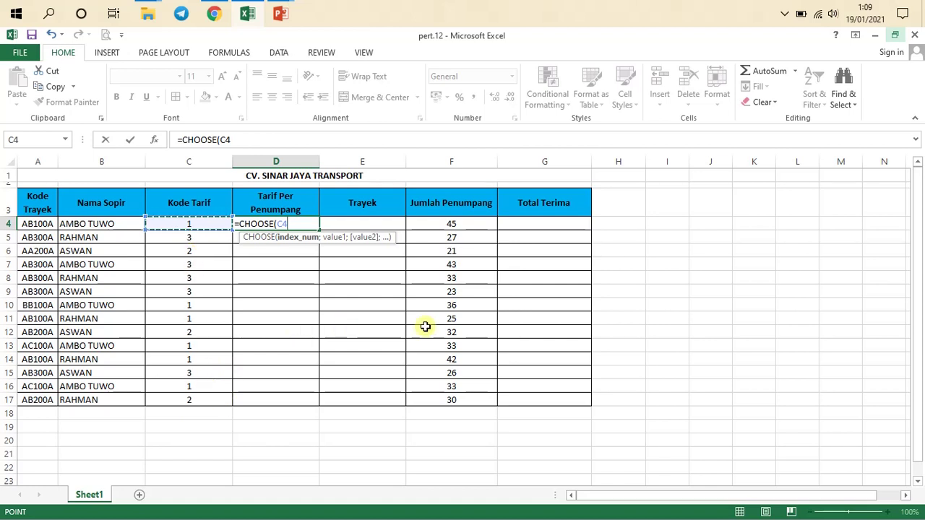
- Add the tariffs 34000, 42000 and 50000 as the three values of the CHOOSE formula in D4 and close its parenthesis
text(;3)
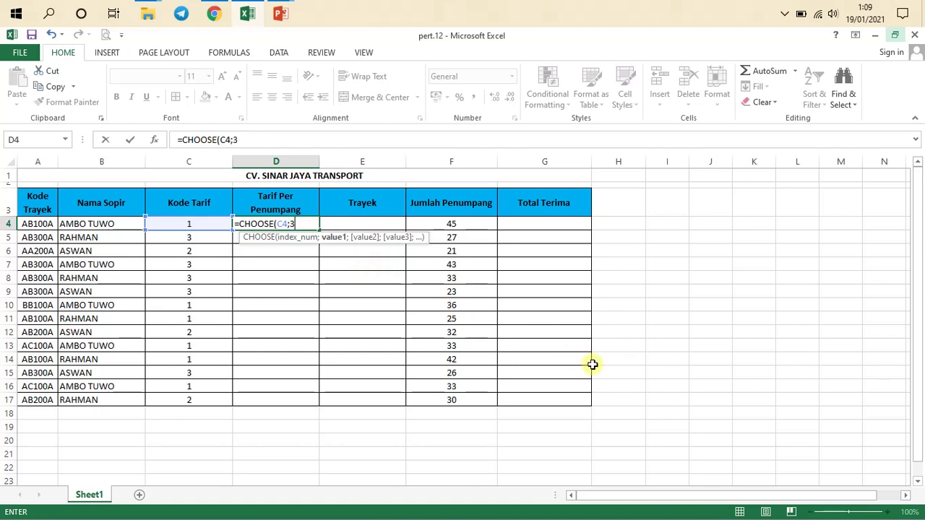
text(00)
text(;420000)
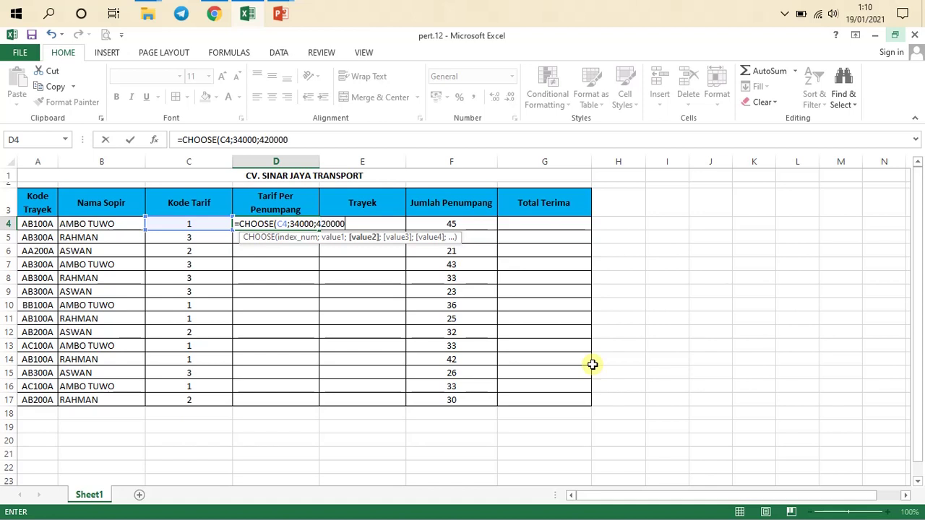
key(BackSpace)
text(;)
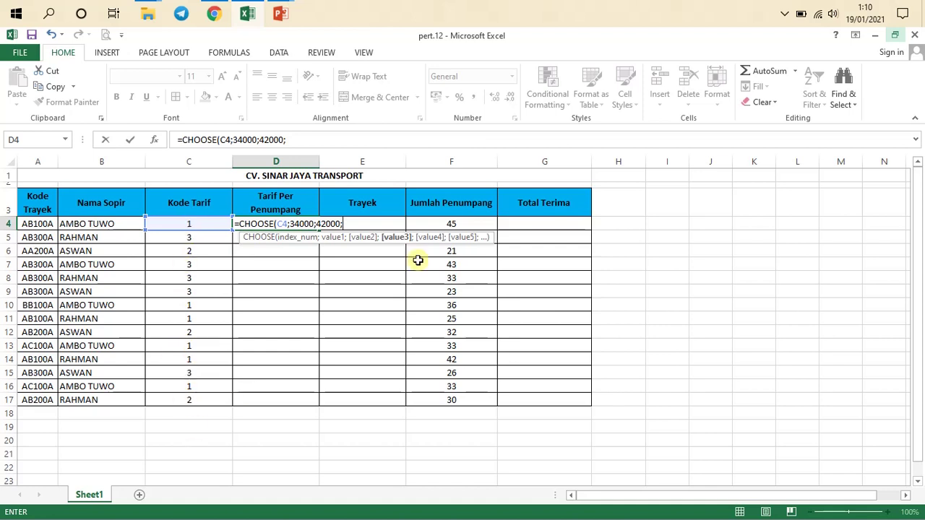
text(500)
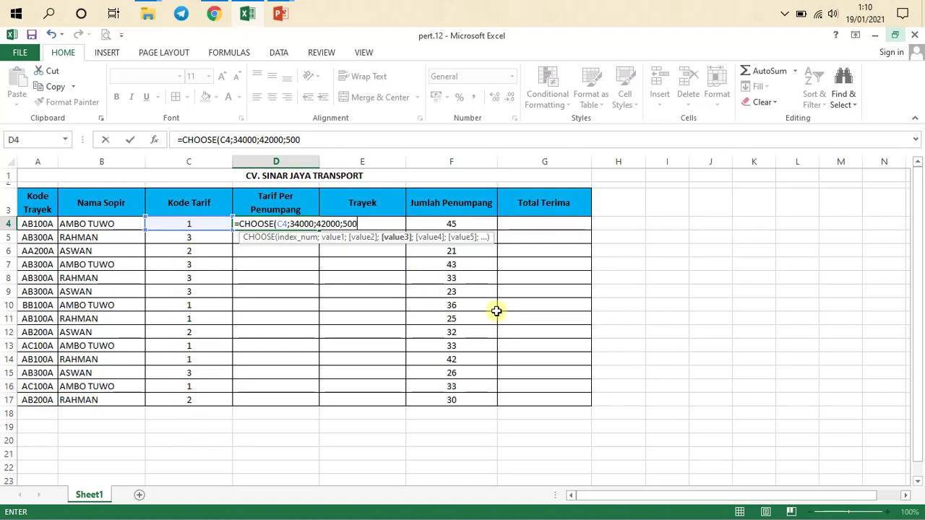
text(00))
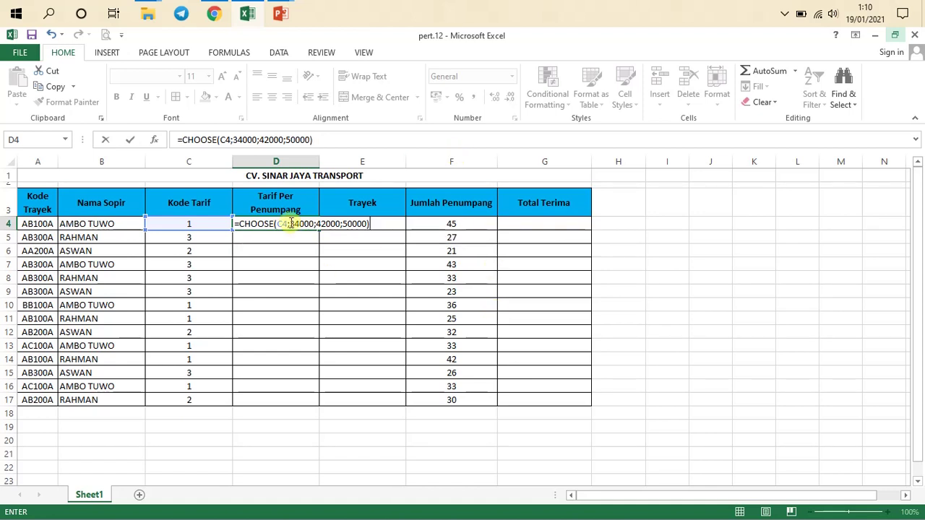
- Review the three tariff arguments of the CHOOSE formula in D4 against the function's syntax and enter the formula
drag(291, 224, 312, 228)
click(314, 229)
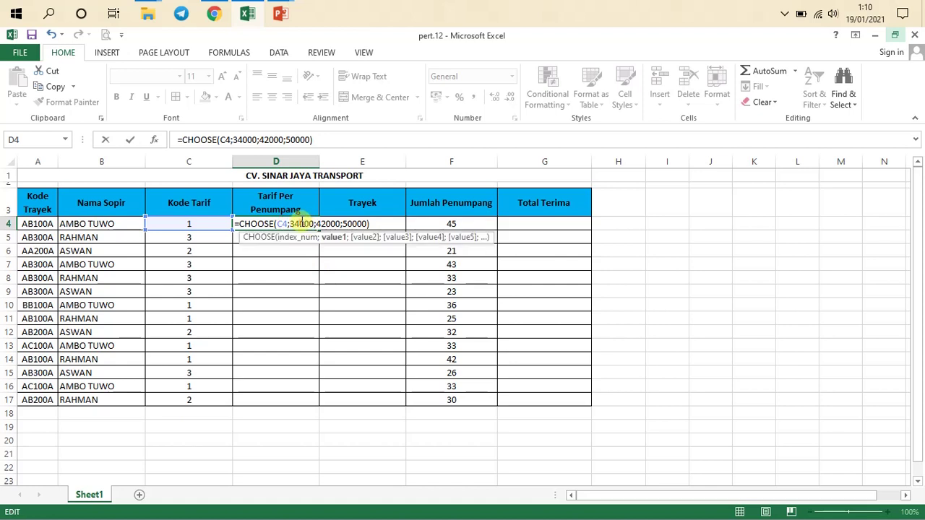
drag(291, 224, 313, 229)
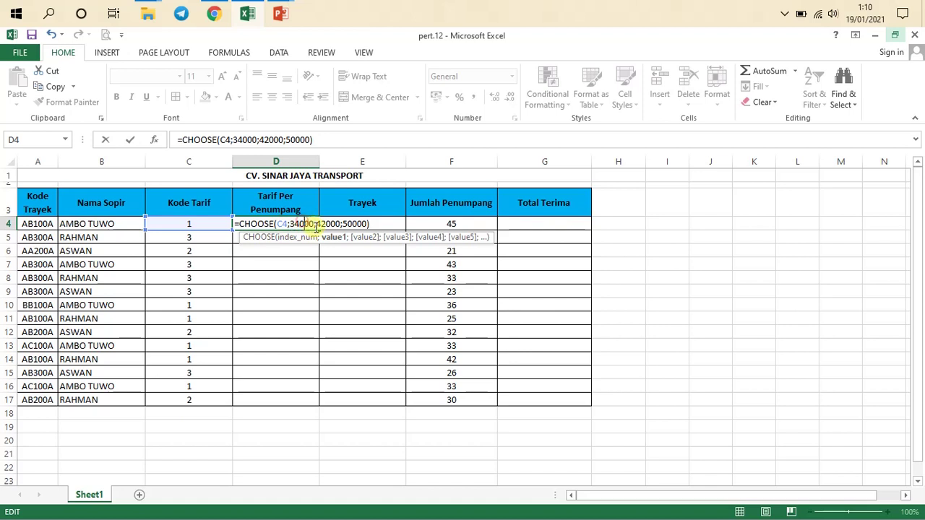
click(306, 225)
drag(309, 223, 290, 225)
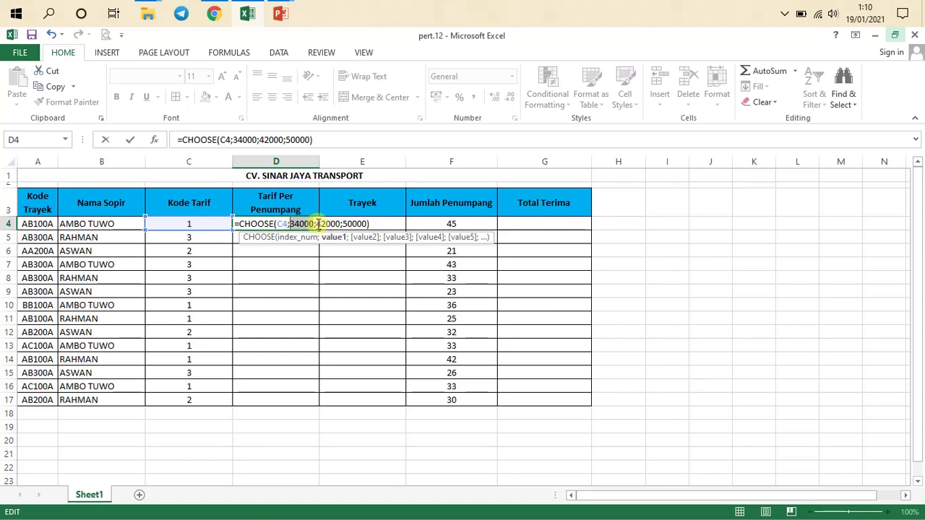
click(322, 224)
drag(316, 225, 363, 224)
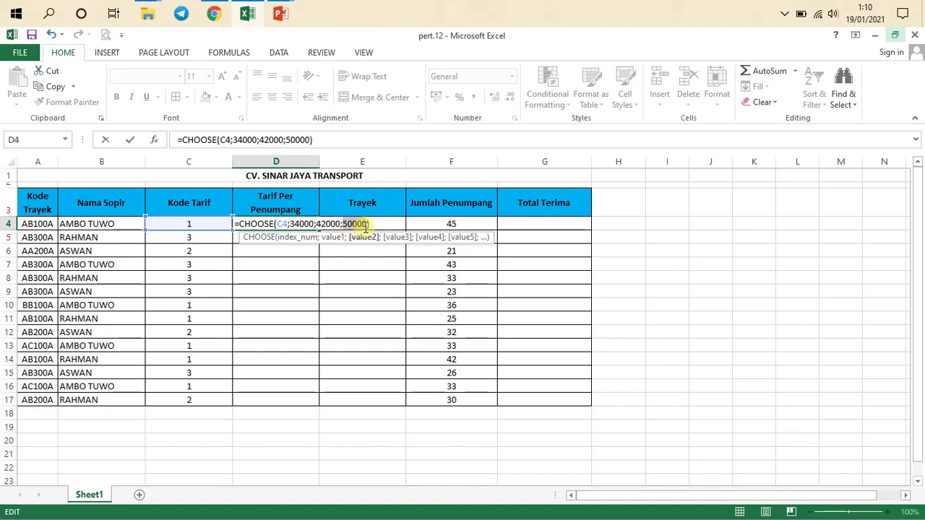
click(366, 225)
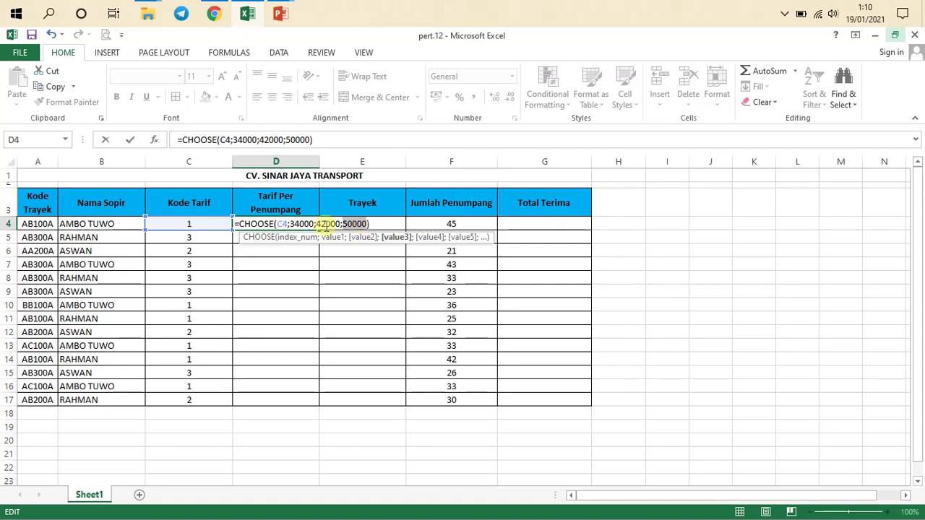
click(359, 236)
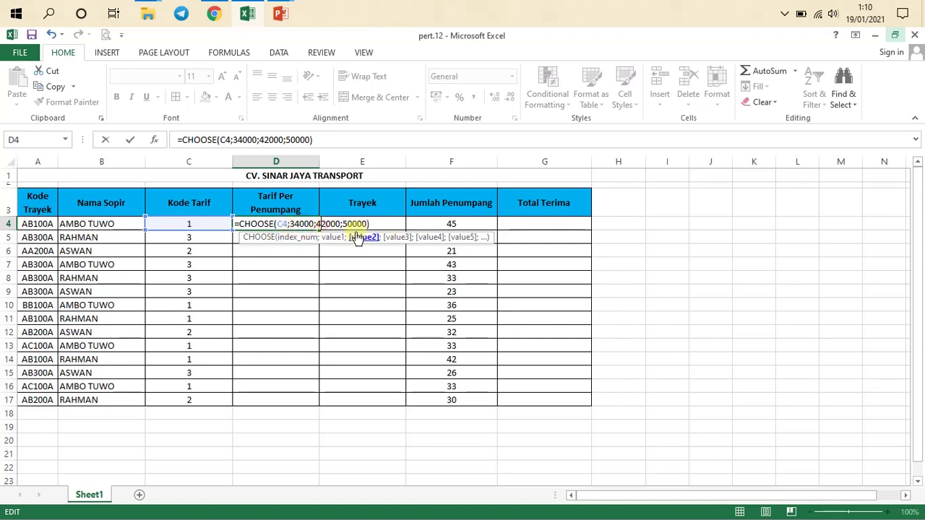
click(353, 226)
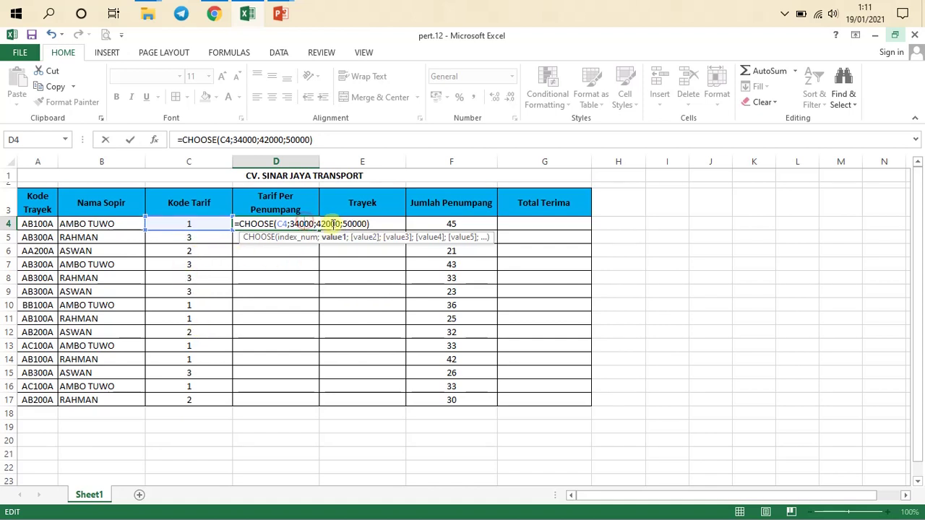
key(Return)
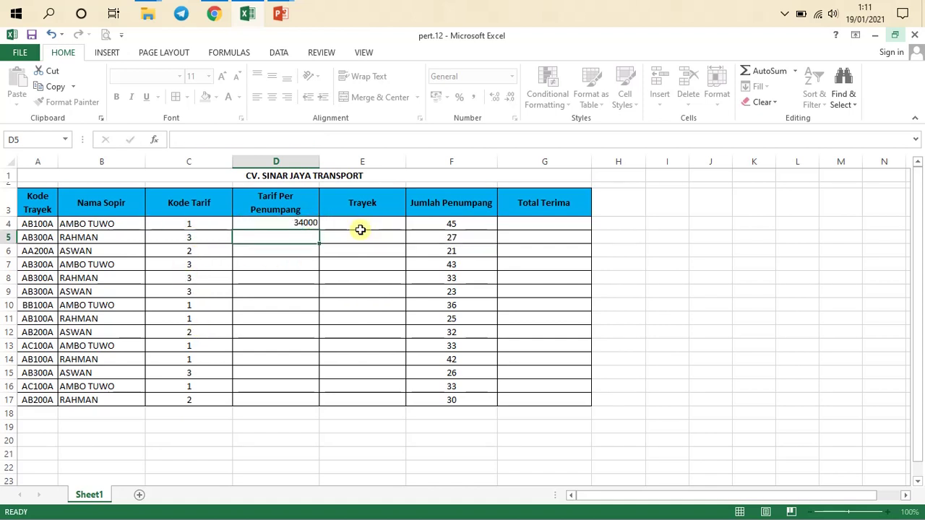
- Recheck the CHOOSE formula in D4 and copy it down the Tarif Per Penumpang column through D17
click(311, 223)
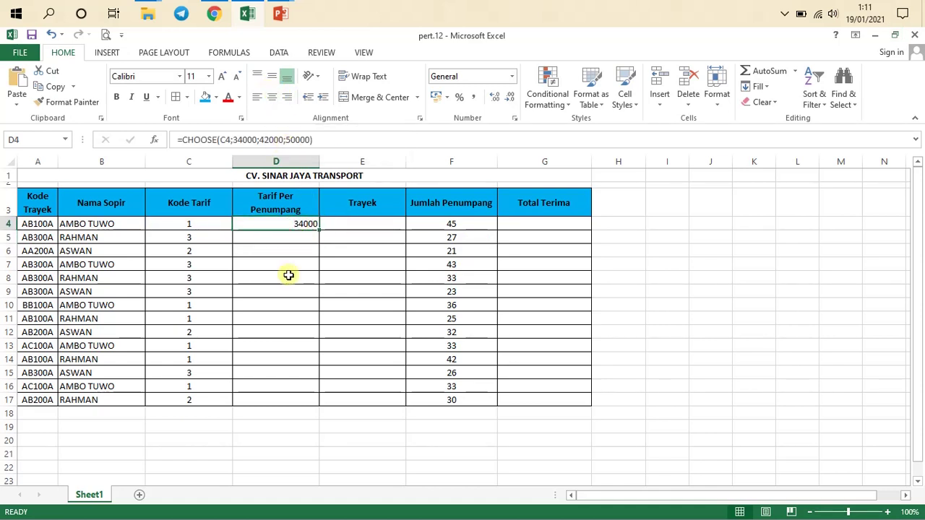
double_click(287, 224)
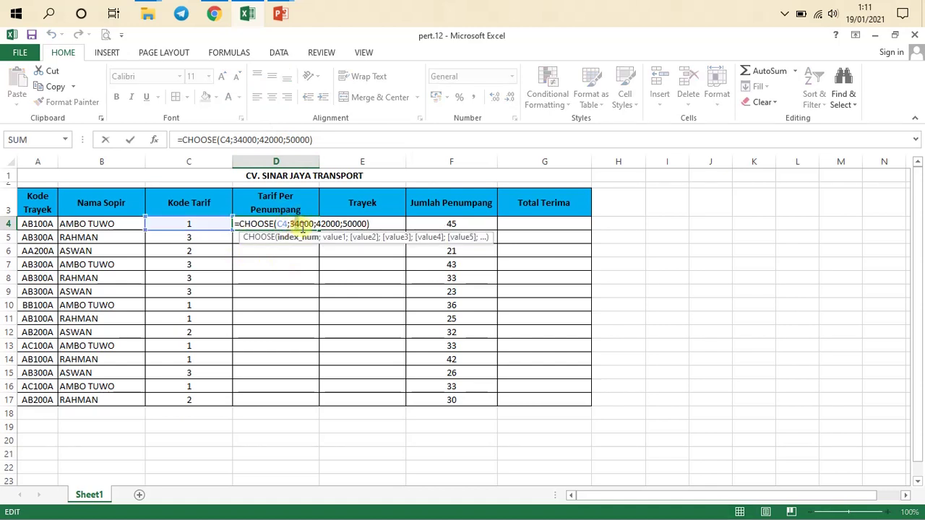
click(295, 224)
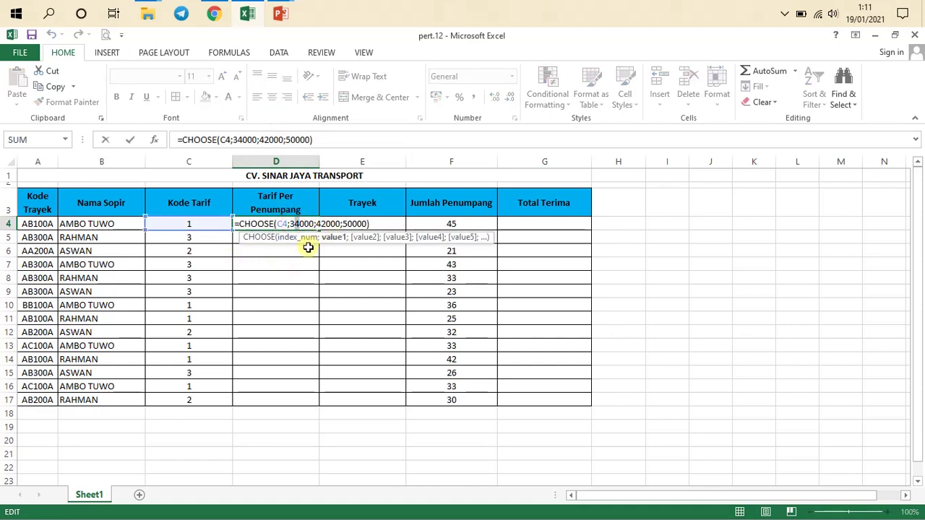
key(Escape)
drag(318, 230, 302, 401)
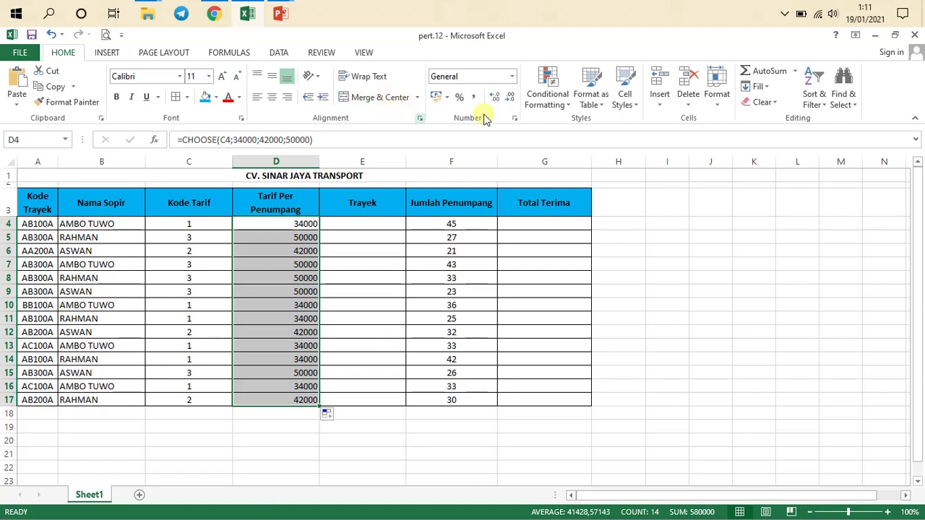
- Format the tariffs in D4:D17 as Rp English (Indonesia) accounting values and right-align them
click(448, 98)
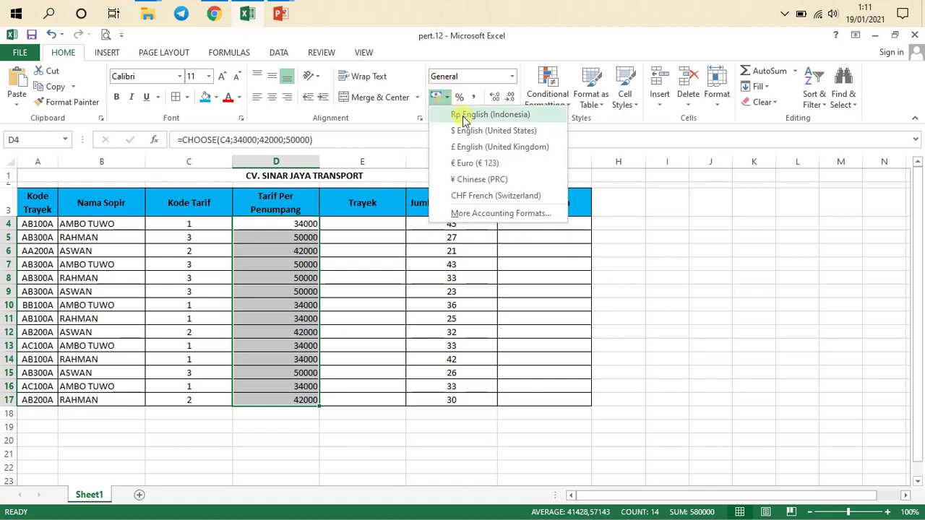
click(464, 118)
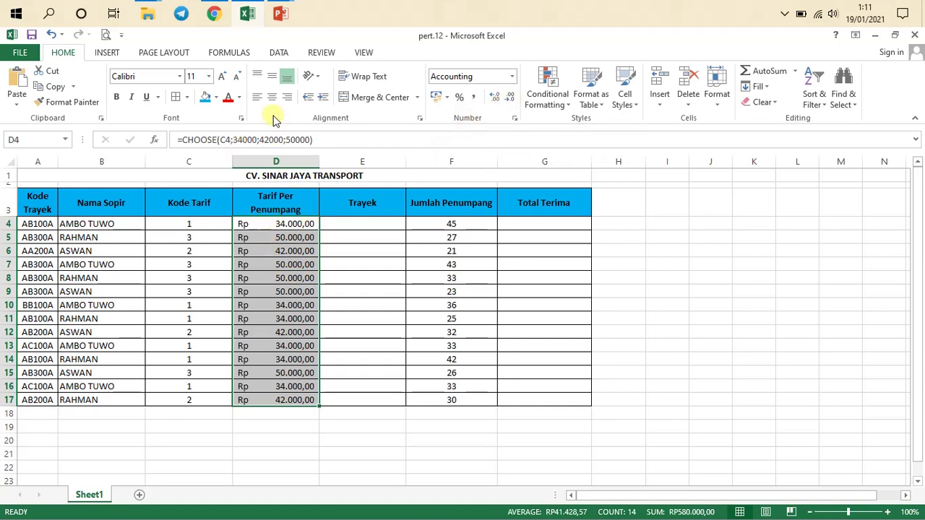
click(287, 97)
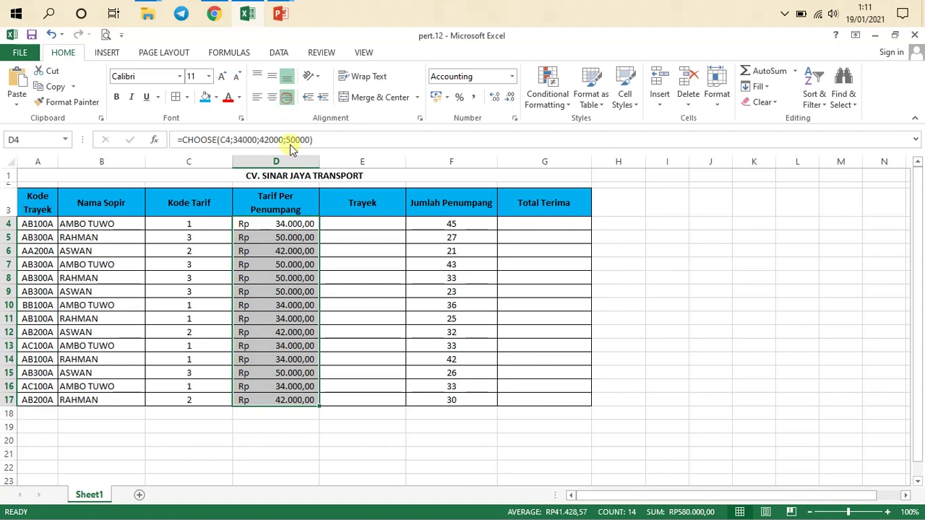
- Narrow the Tarif Per Penumpang and Kode Tarif columns so they fit their contents more closely
click(299, 289)
mouse_move(320, 157)
mouse_down()
mouse_move(341, 166)
mouse_move(307, 166)
mouse_up()
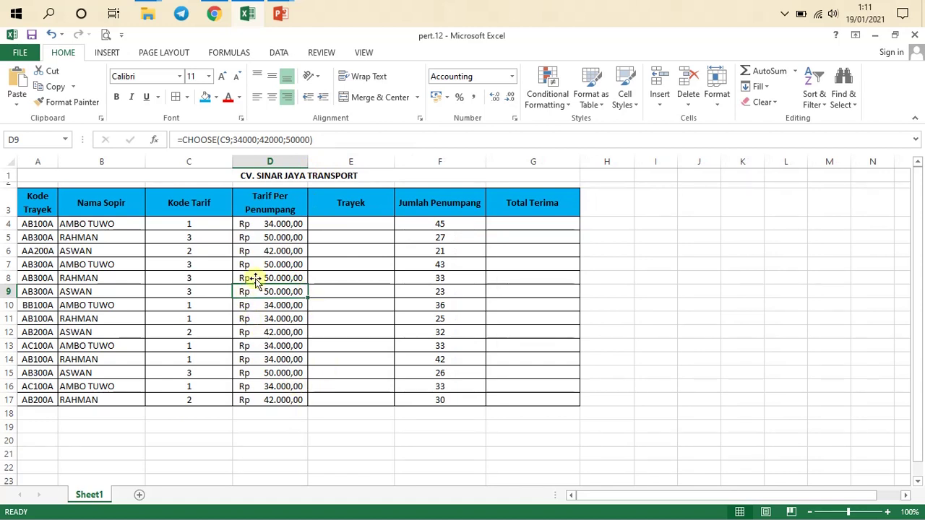
click(353, 225)
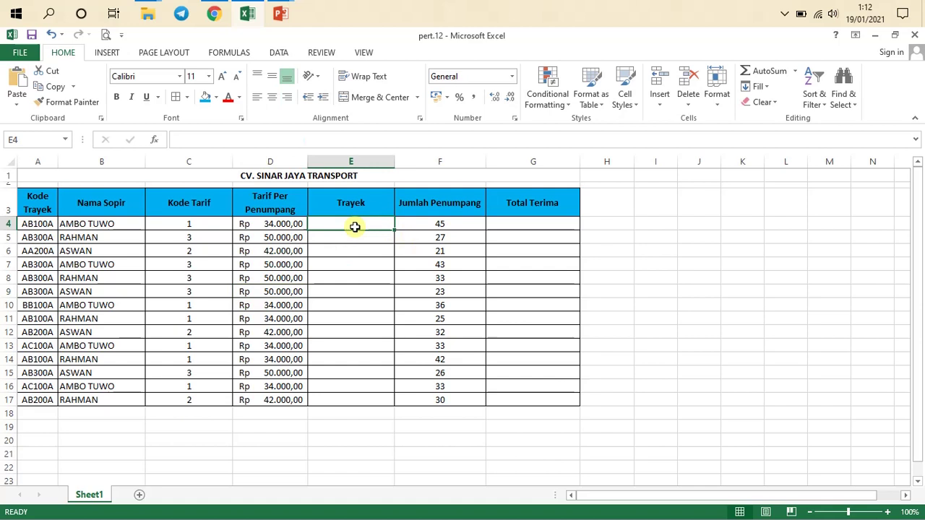
click(269, 251)
click(246, 277)
click(254, 239)
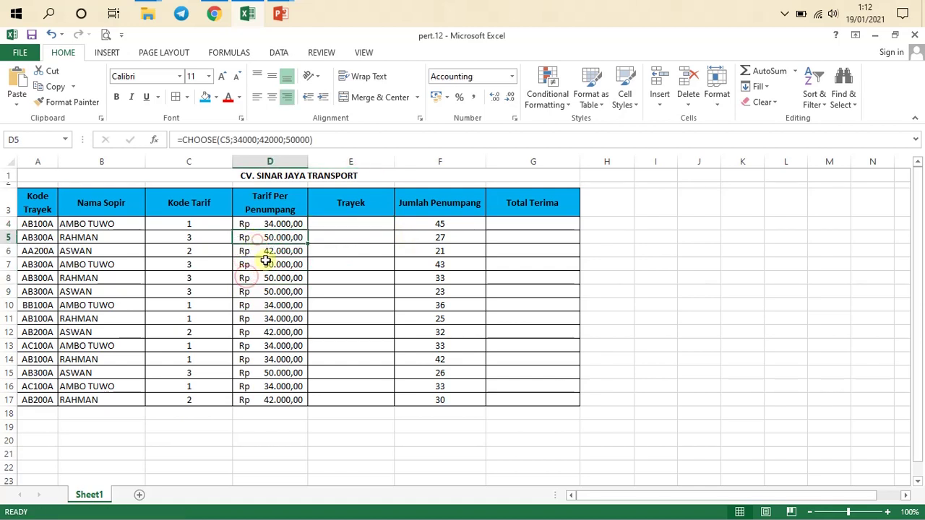
drag(202, 231, 195, 262)
click(199, 231)
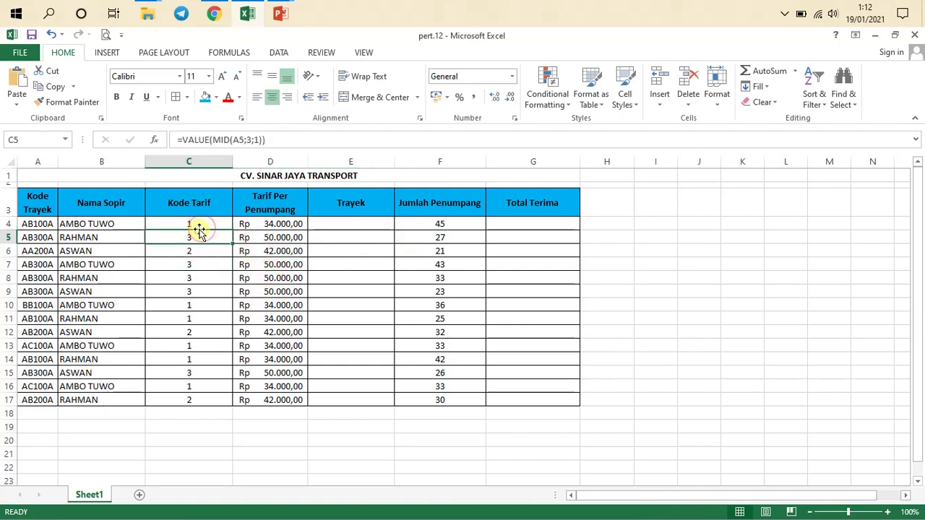
drag(232, 161, 209, 160)
click(275, 262)
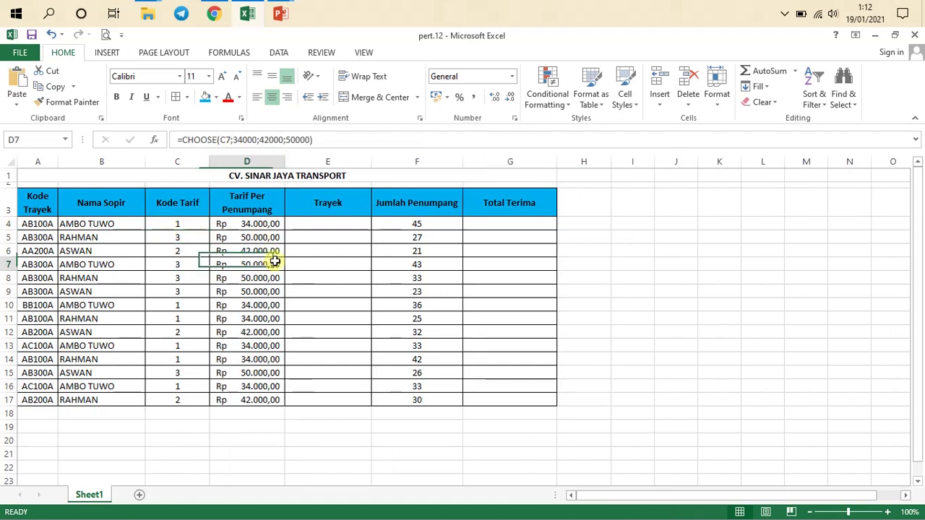
- Examine the empty Trayek column together with the Kode Trayek in A4 and the VALUE(MID) formula in C4
click(315, 228)
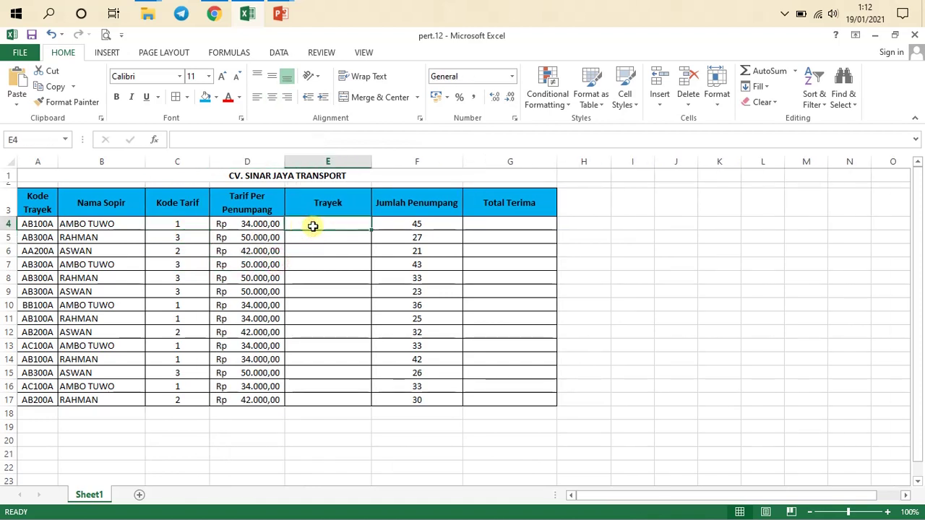
click(332, 249)
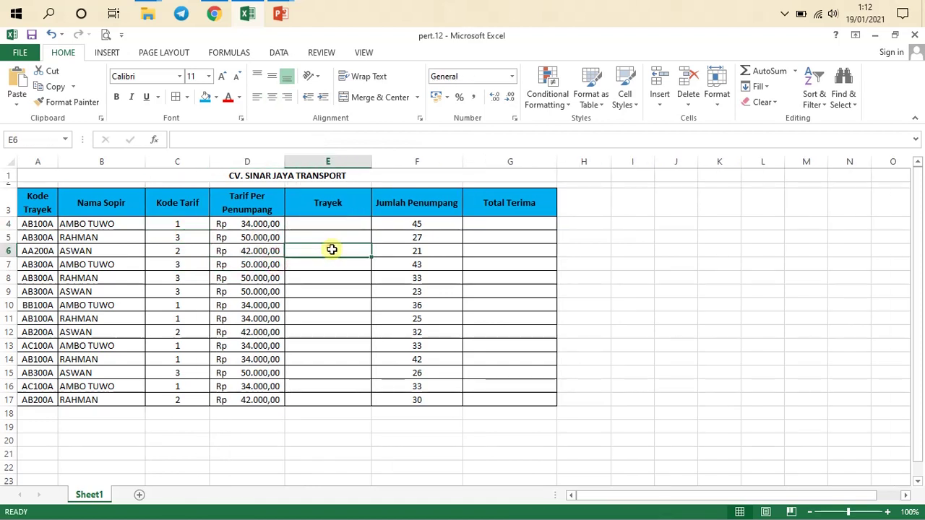
click(250, 265)
click(308, 252)
click(311, 222)
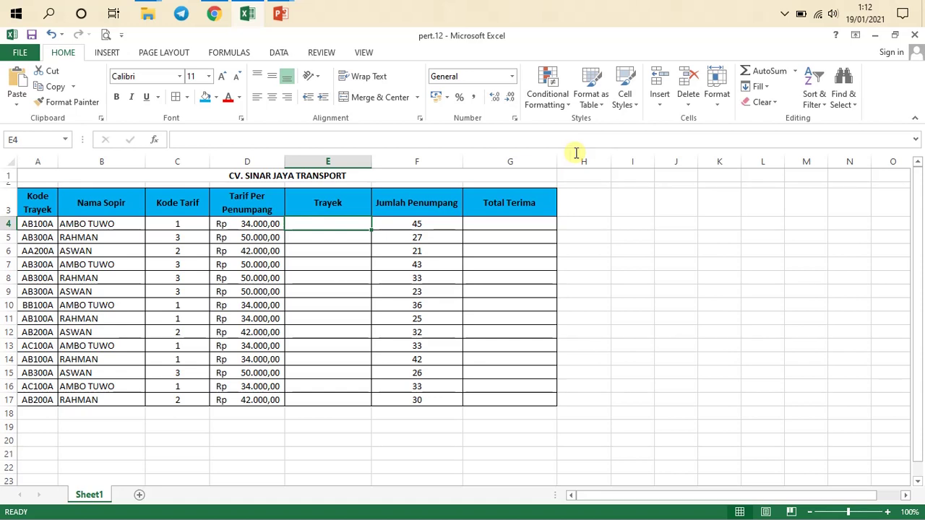
click(309, 271)
click(313, 225)
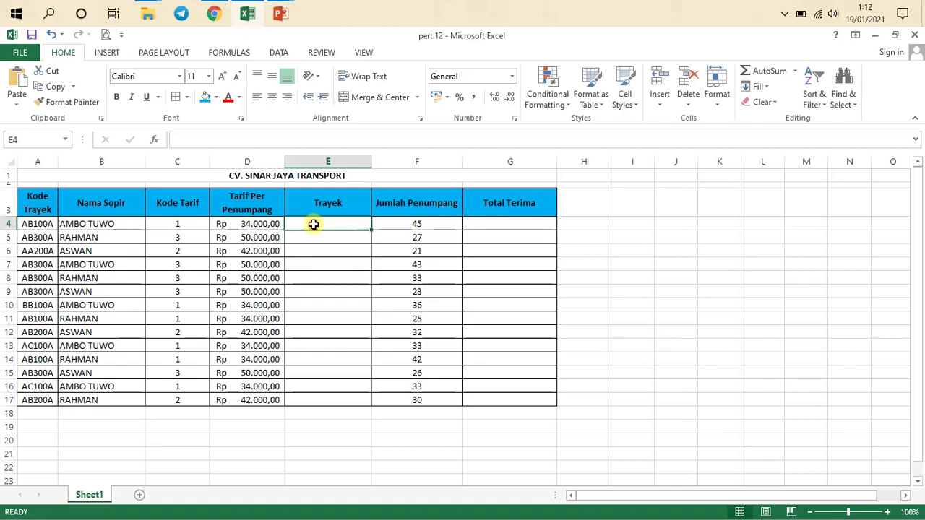
click(180, 227)
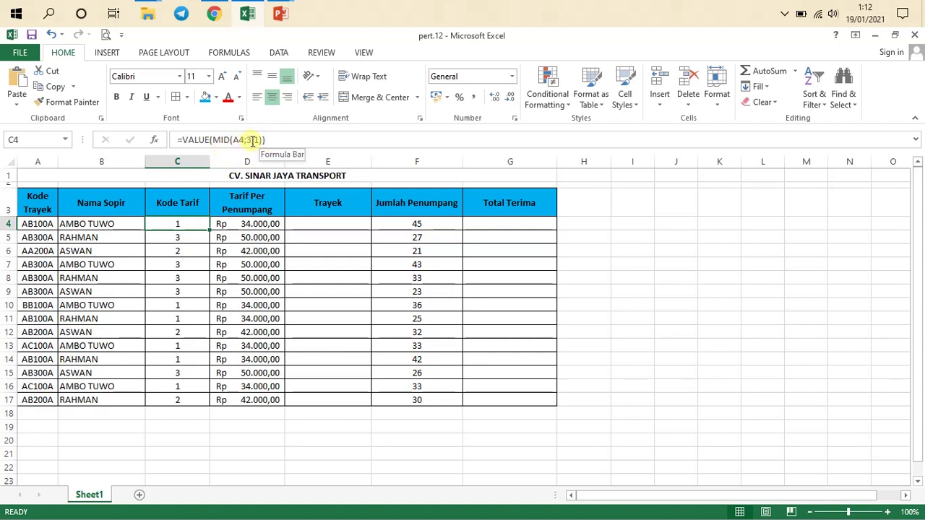
click(331, 226)
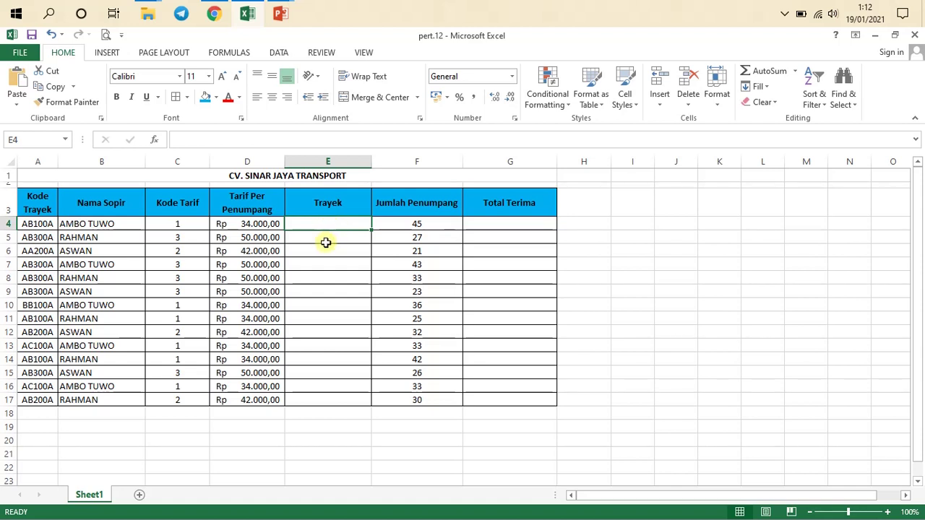
click(43, 226)
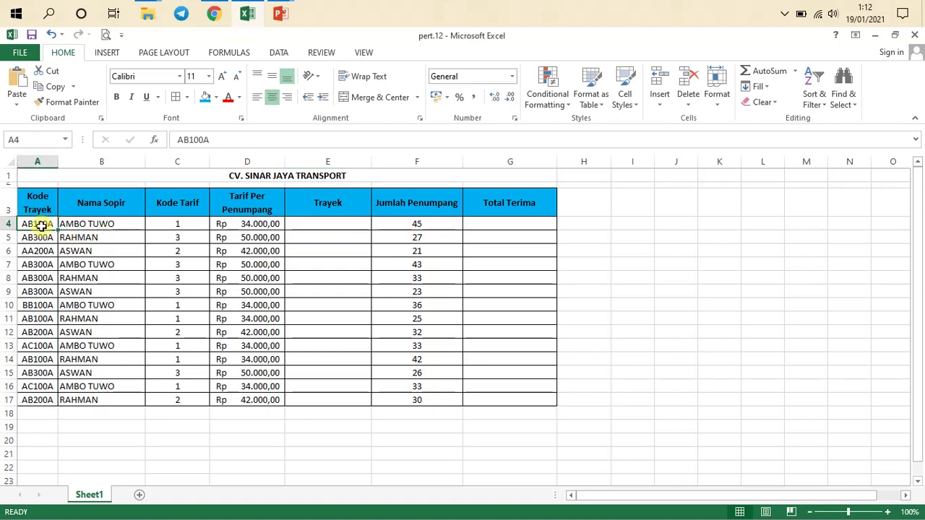
click(336, 227)
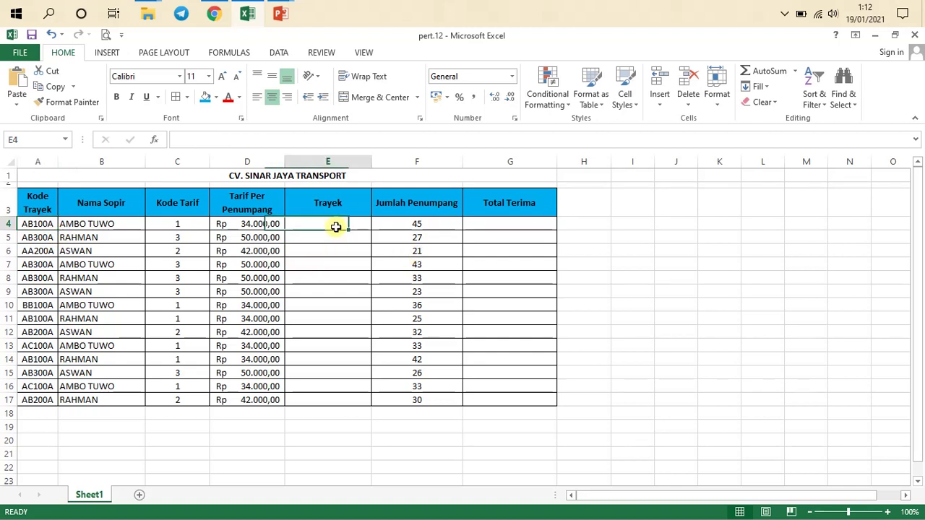
click(37, 224)
click(185, 229)
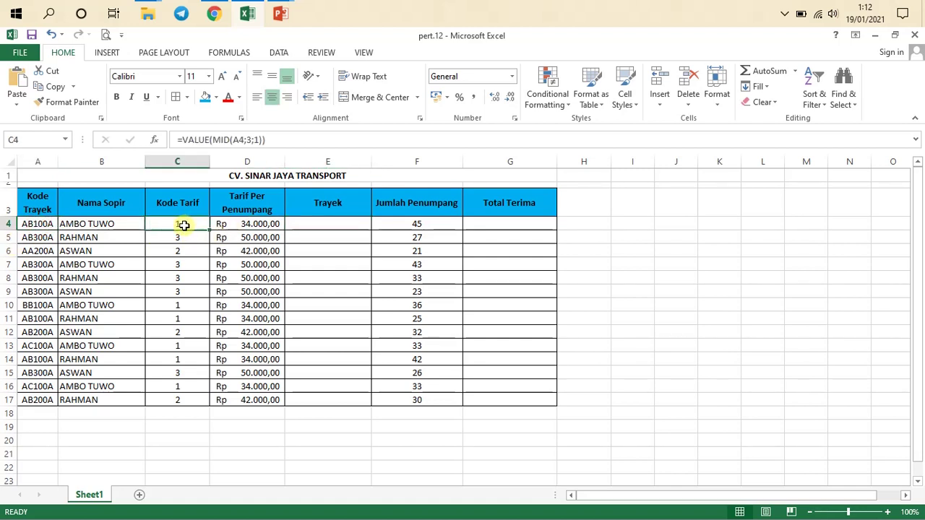
click(38, 225)
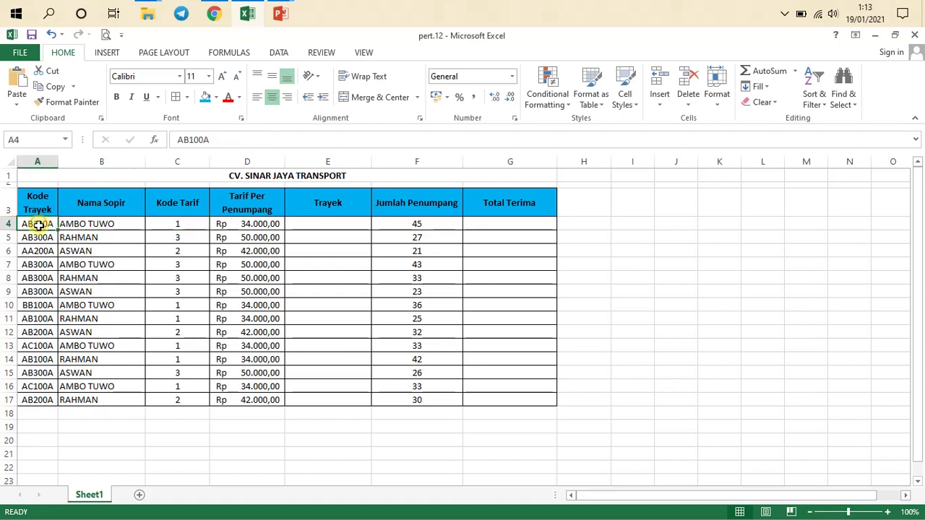
- Check the third character of the Kode Trayek in A4 and start an IF formula in E4 of the Trayek column
double_click(38, 225)
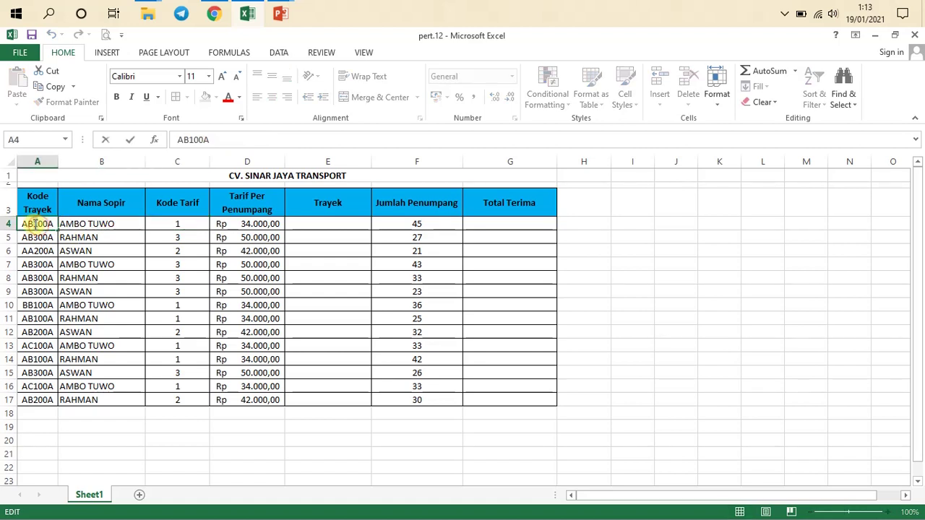
double_click(38, 224)
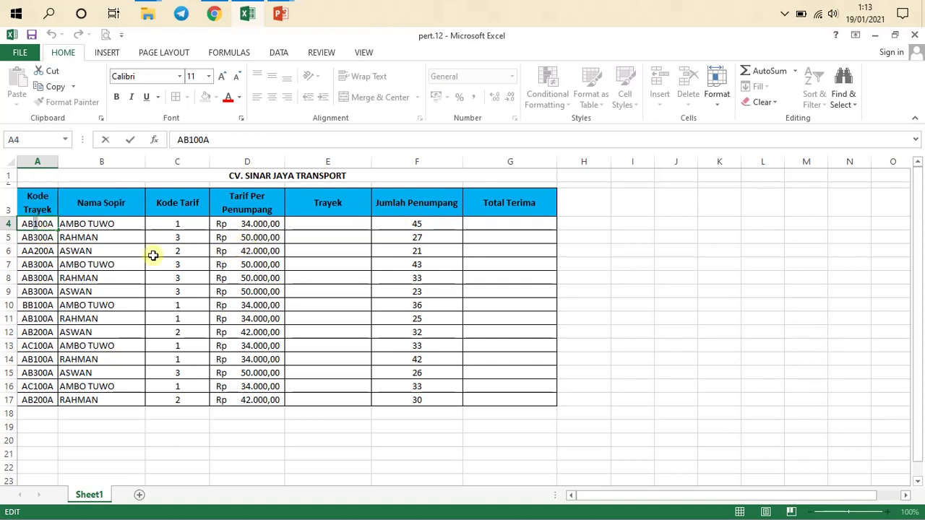
click(36, 239)
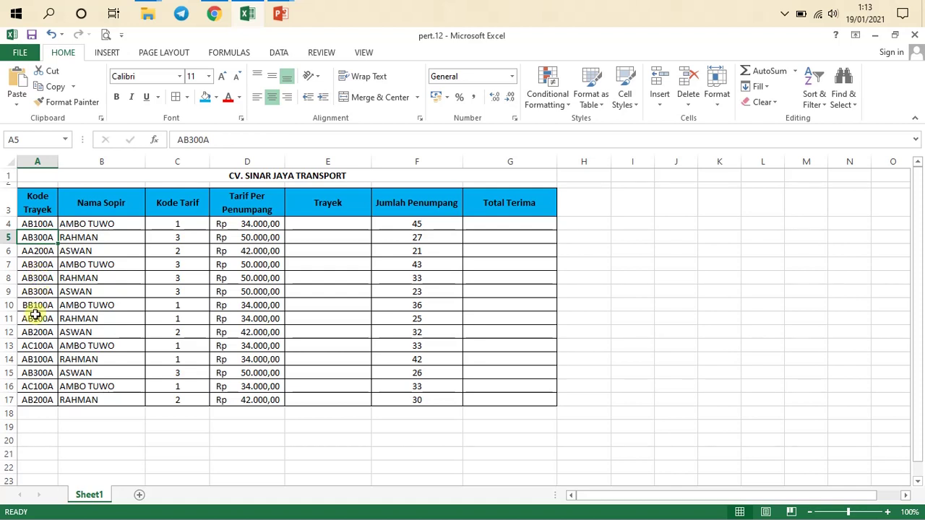
click(350, 229)
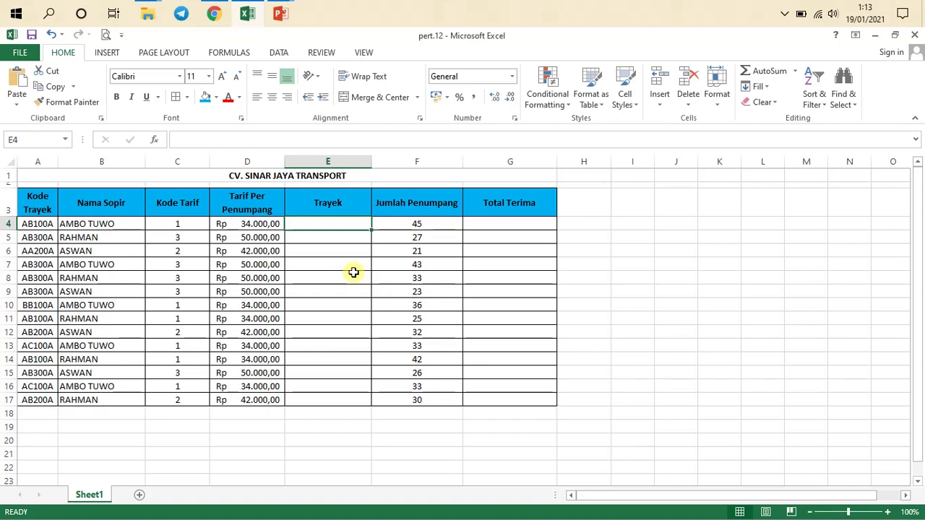
text(=)
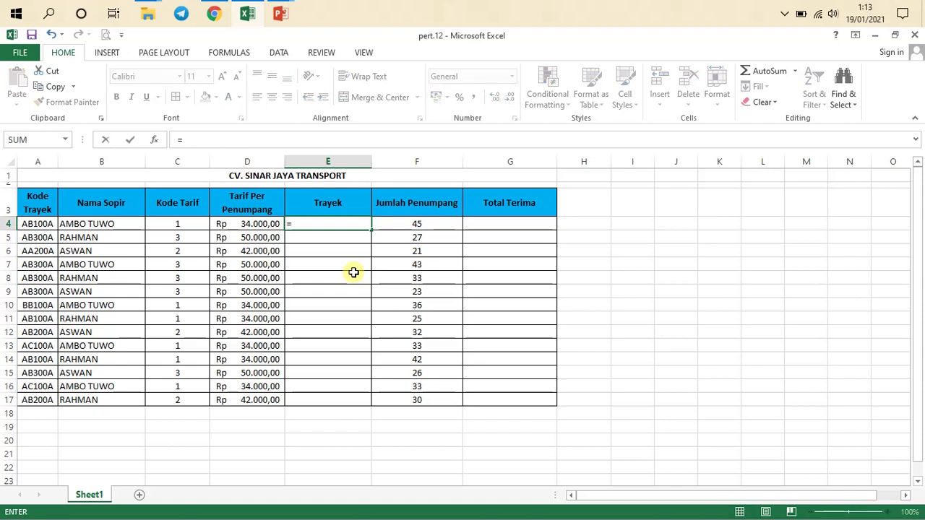
text(if)
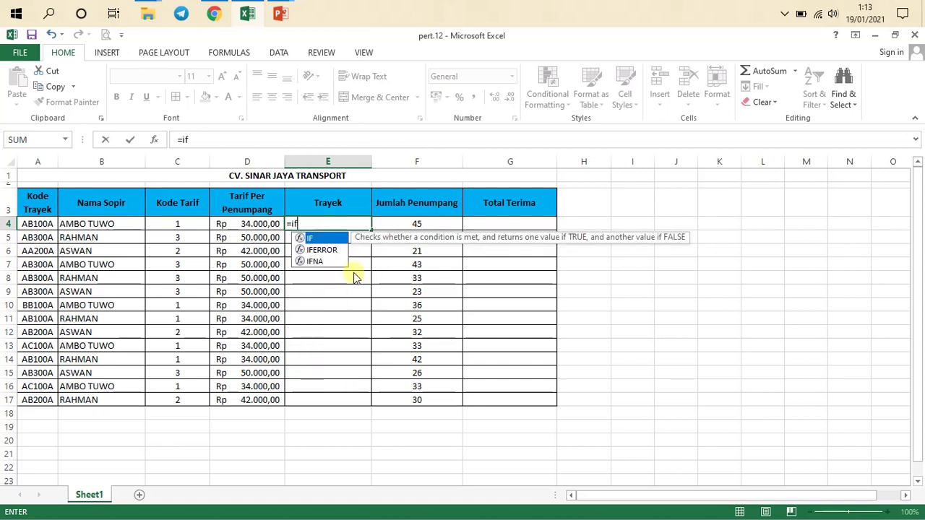
double_click(310, 238)
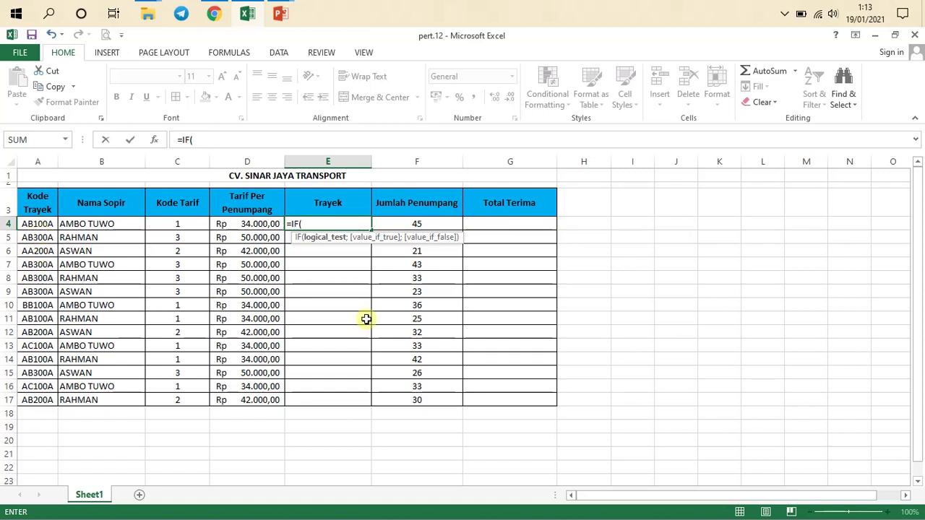
- Nest a MID function in the IF test of E4 that reads A4 from position 3 for 1 character
text(mi)
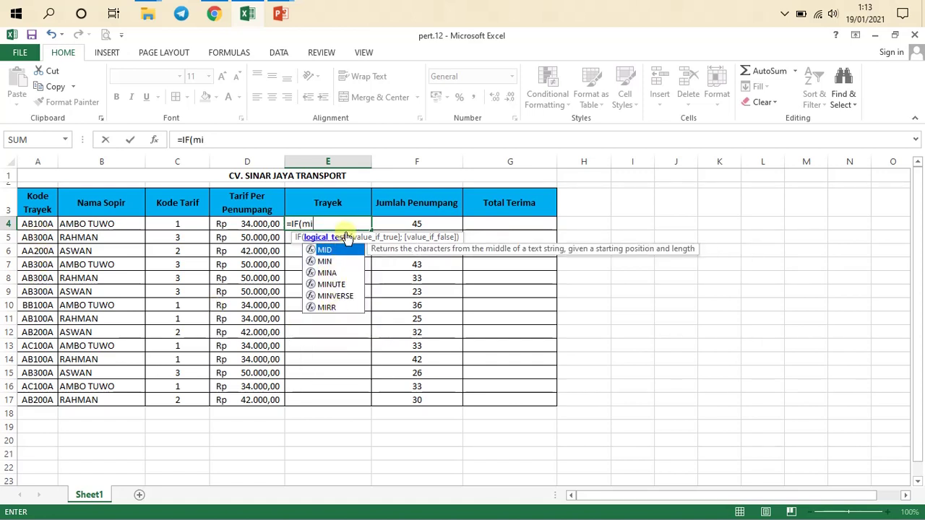
double_click(338, 250)
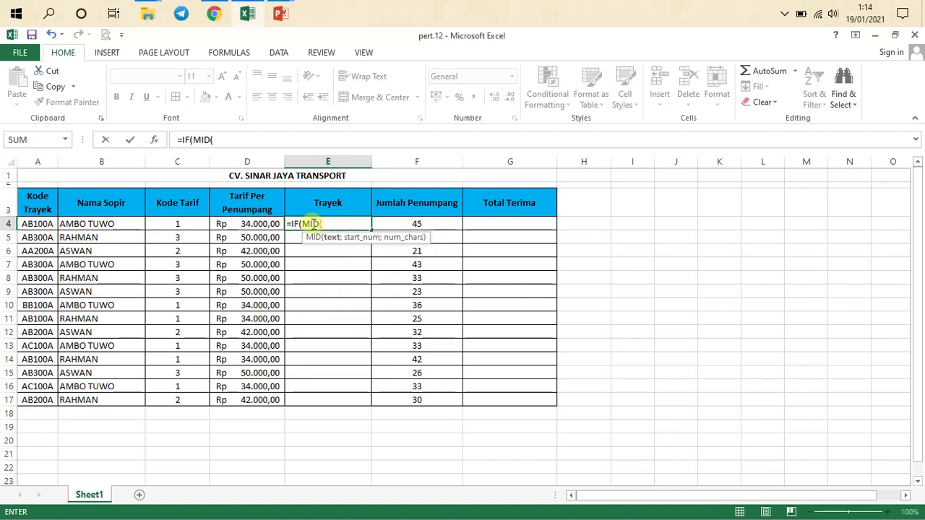
click(37, 224)
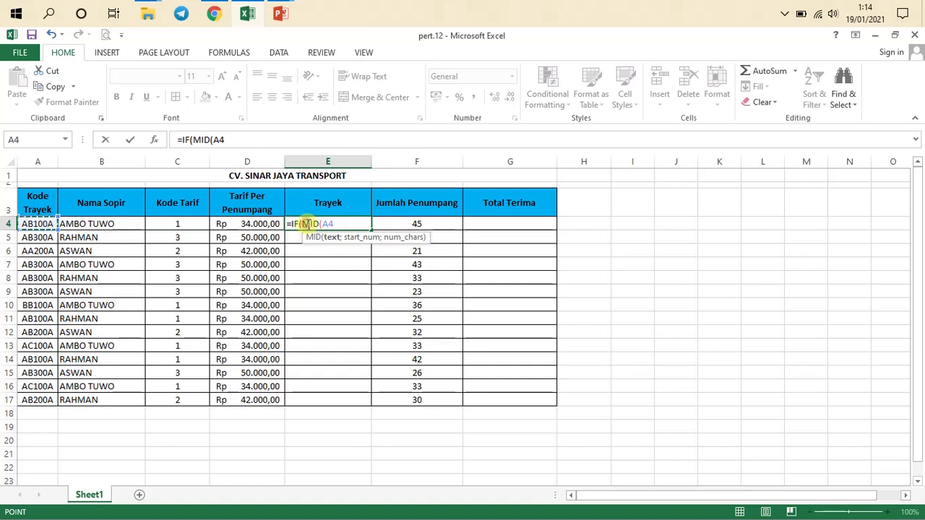
click(347, 224)
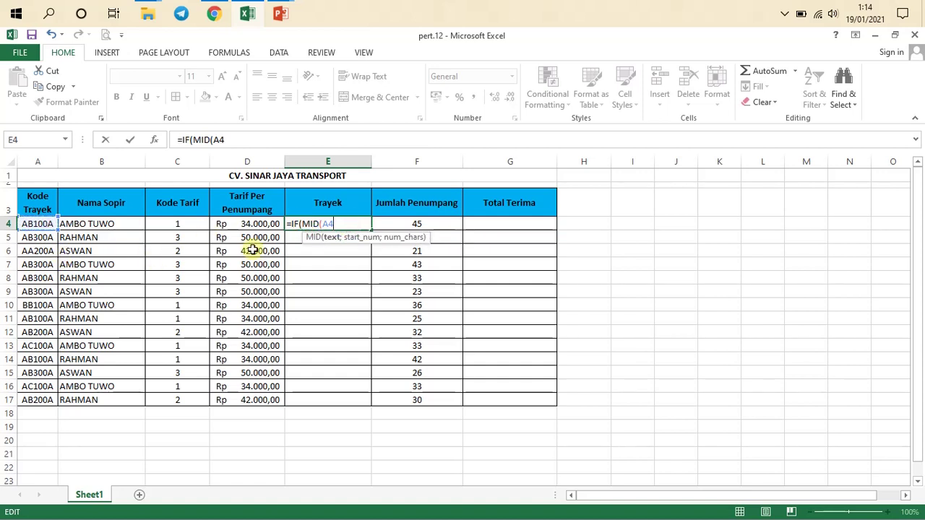
text(3)
key(BackSpace)
text(;3)
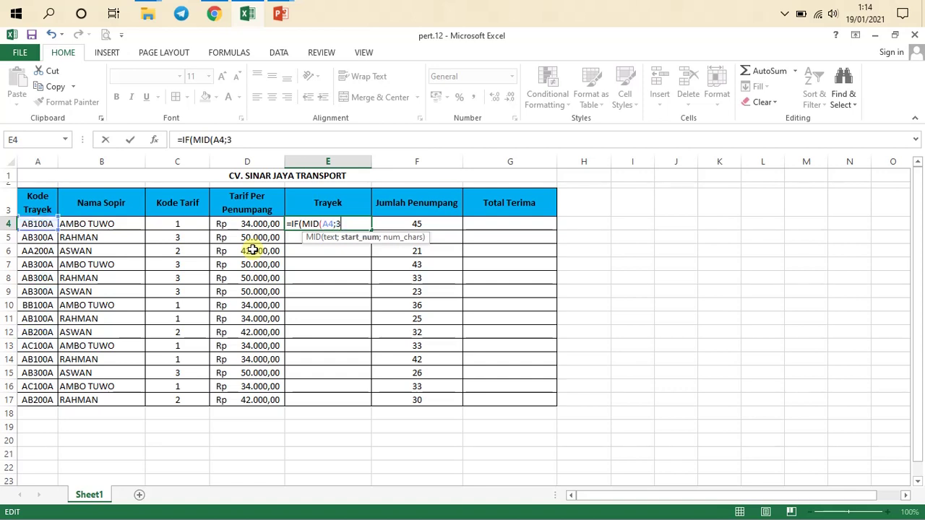
text(;1)
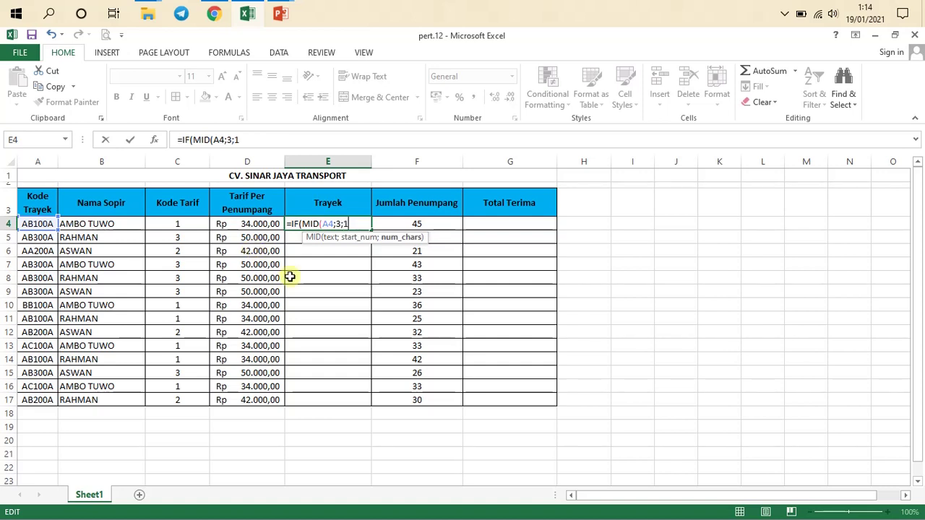
key(XF86AudioRaiseVolume)
key(XF86AudioRaiseVolume)
key(XF86AudioRaiseVolume)
key(XF86AudioRaiseVolume)
key(XF86AudioRaiseVolume)
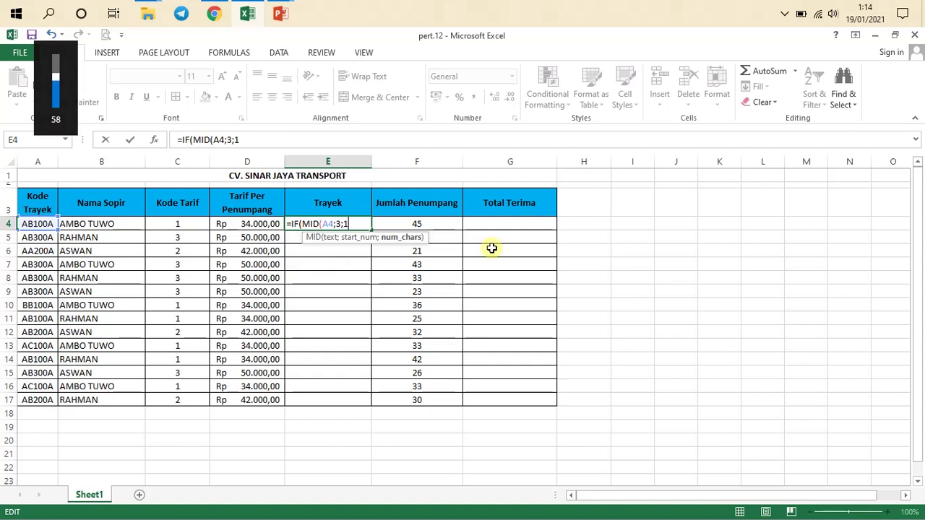
key(XF86AudioRaiseVolume)
key(XF86AudioRaiseVolume)
key(XF86AudioRaiseVolume)
key(XF86AudioRaiseVolume)
key(XF86AudioRaiseVolume)
key(XF86AudioRaiseVolume)
key(XF86AudioRaiseVolume)
key(XF86AudioRaiseVolume)
key(XF86AudioRaiseVolume)
key(XF86AudioRaiseVolume)
key(XF86AudioRaiseVolume)
key(XF86AudioRaiseVolume)
key(XF86AudioRaiseVolume)
key(XF86AudioRaiseVolume)
key(XF86AudioRaiseVolume)
key(XF86AudioRaiseVolume)
key(XF86AudioRaiseVolume)
key(XF86AudioRaiseVolume)
key(XF86AudioRaiseVolume)
key(XF86AudioRaiseVolume)
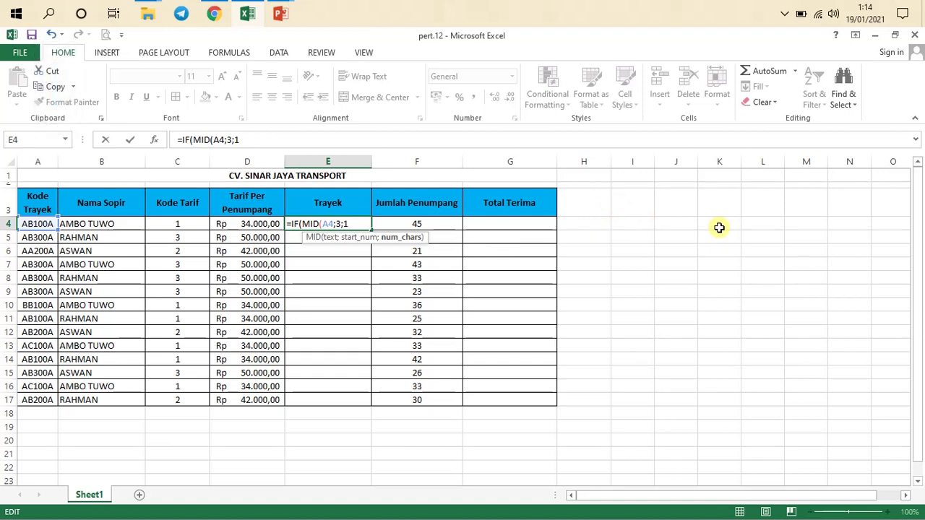
- Close the MID function in E4 and compare its result with the text "1" as the IF logical test
key(Right)
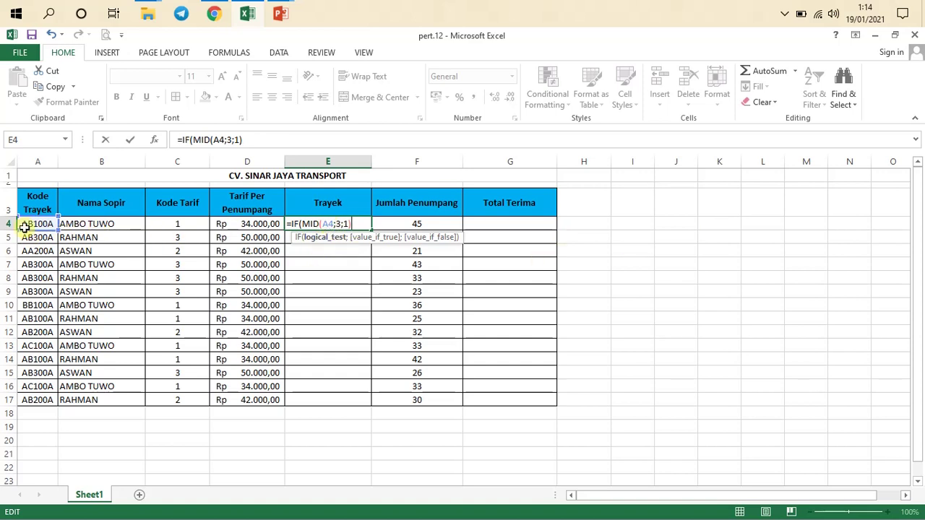
click(348, 224)
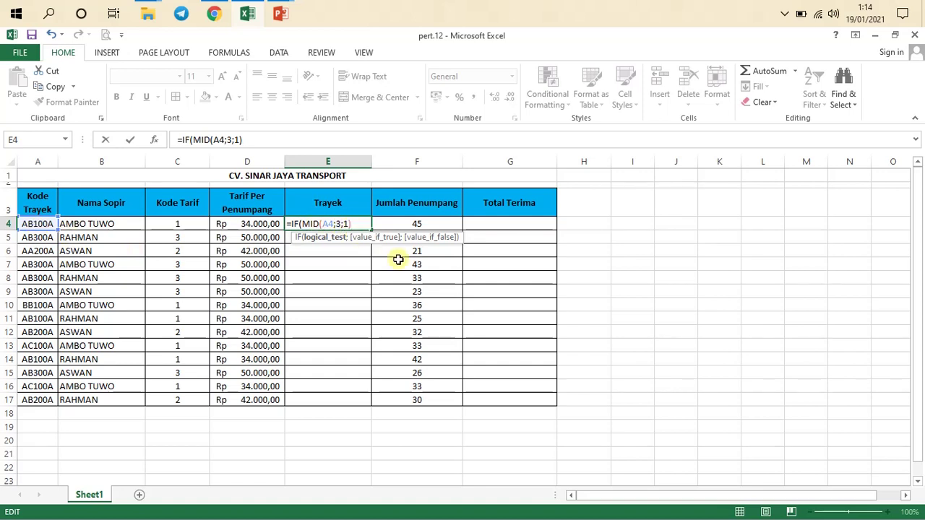
text(=)
text("1")
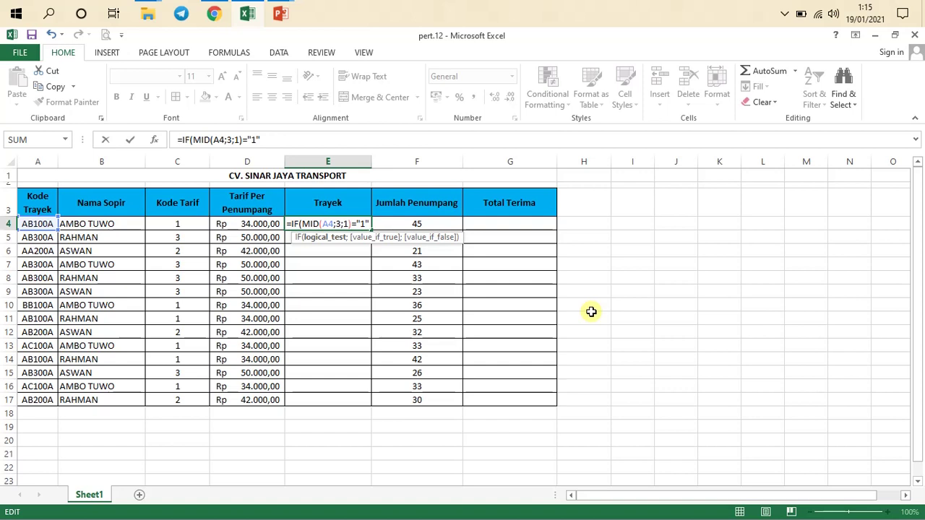
text(;)
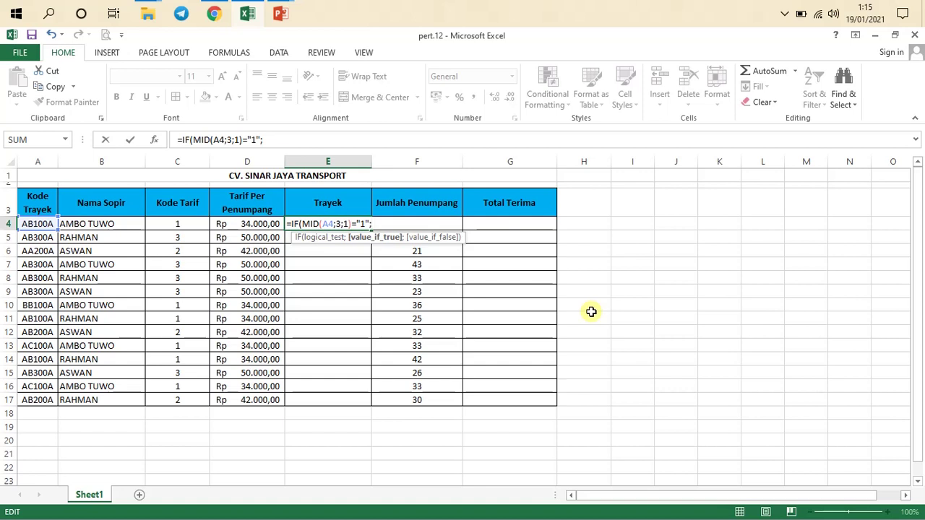
- Set the first IF's value-if-true in E4 to "MAKASSAR-BONE" and continue to its value-if-false argument
text(")
text(mi)
key(BackSpace)
text(MAS)
text(ASSA)
text(R)
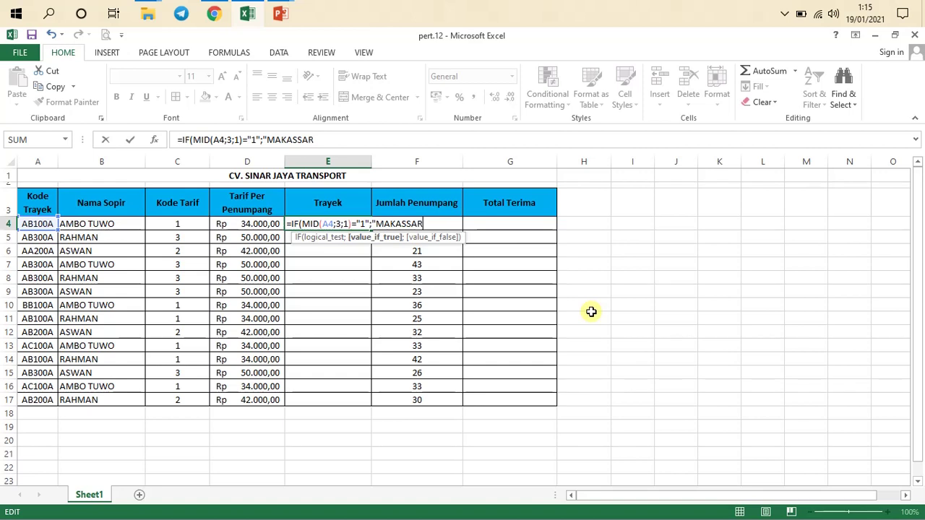
text(-BONE";)
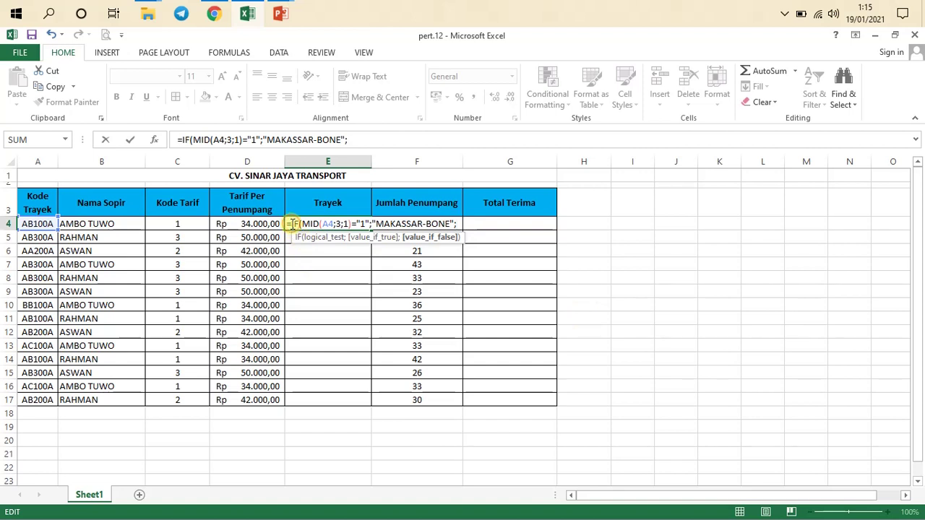
- Duplicate the IF(MID(A4;3;1)="1" portion as the value-if-false argument in E4 and change its comparison to "2"
drag(289, 224, 370, 225)
key(ctrl+c)
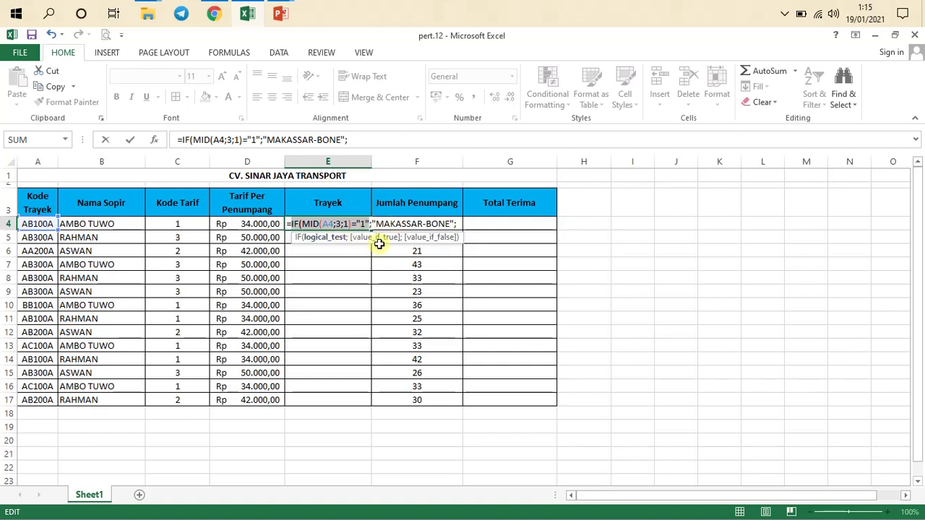
click(460, 224)
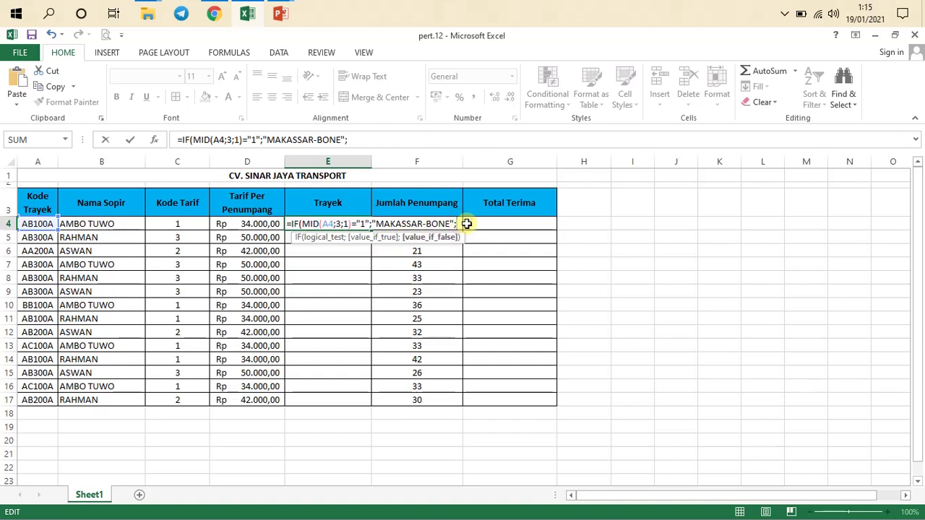
key(ctrl+v)
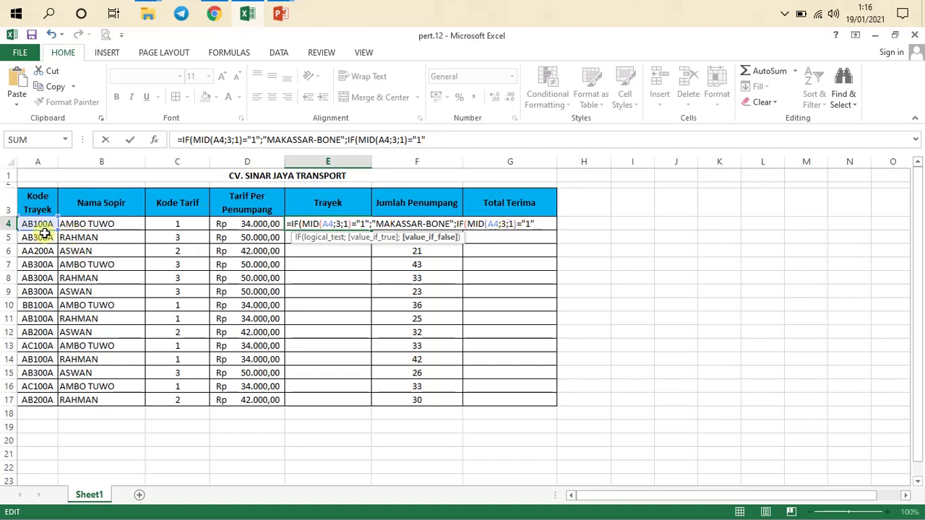
key(Left)
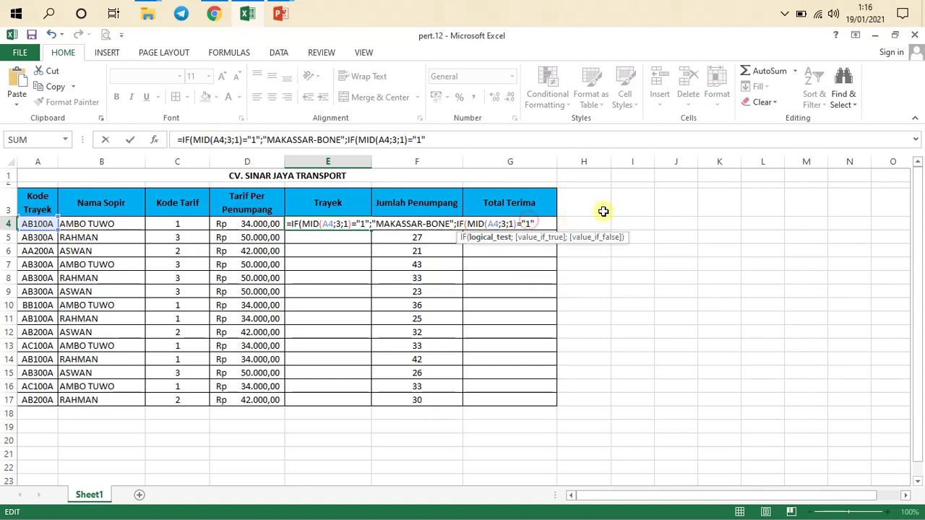
key(BackSpace)
text(2)
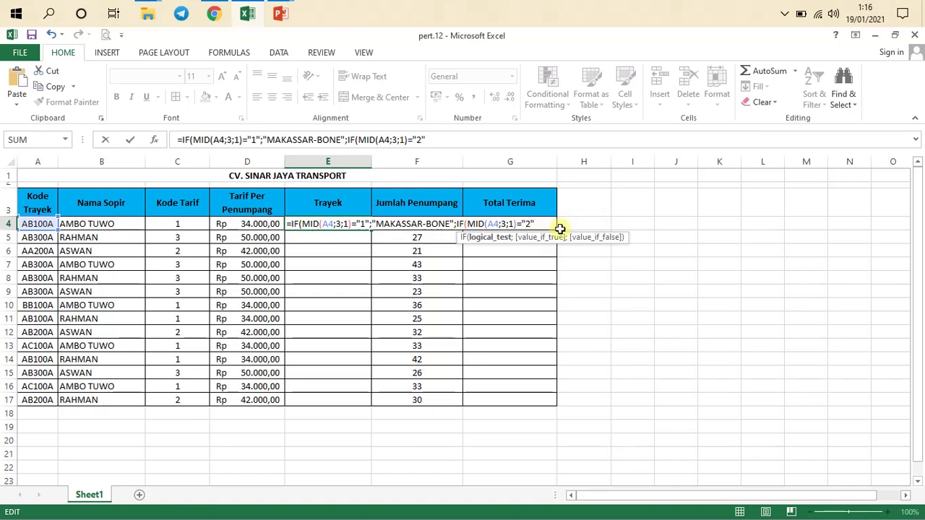
- Set the nested IF's value-if-true in E4 to "MAKASSAR-SINJAI" and continue to its value-if-false argument
key(Right)
text(;")
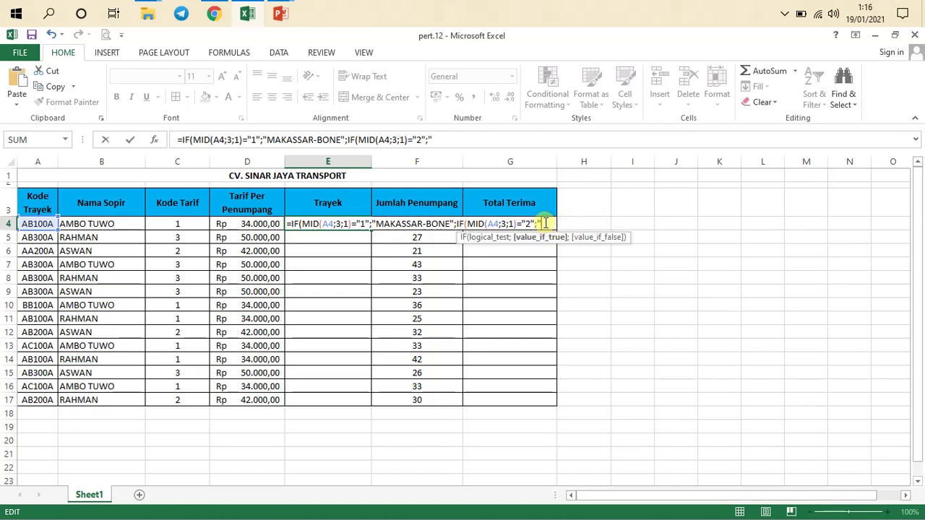
text(MAKASSAR)
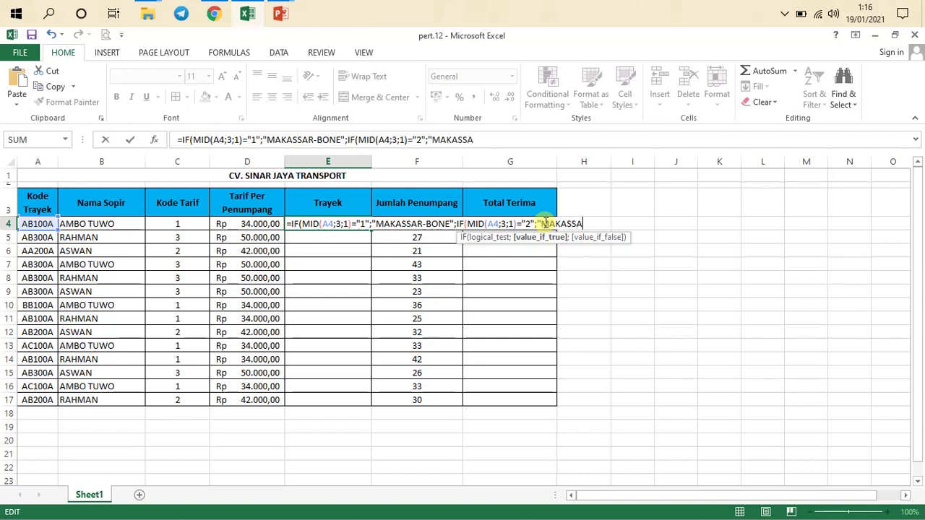
text(-SINJAI";)
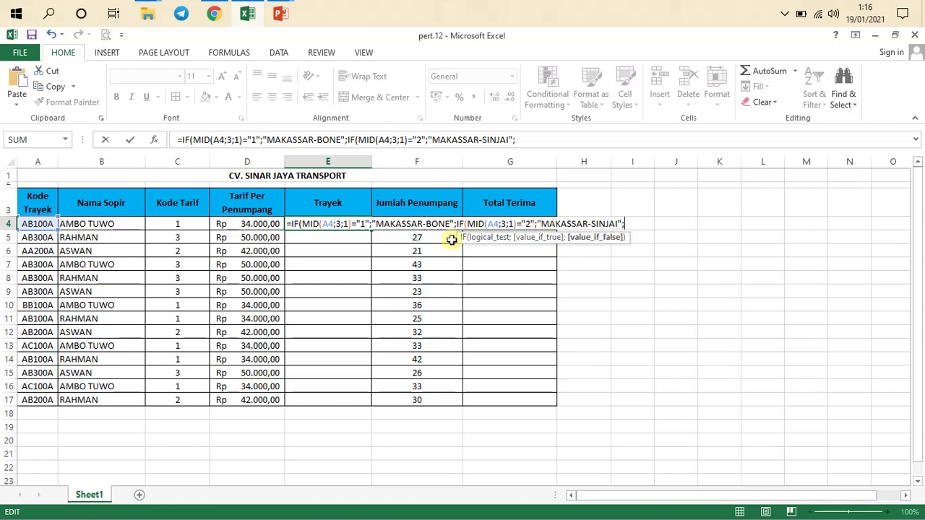
- Set the nested IF's value-if-false in E4 to "MAKASSAR-BULUKUMBA", then enter the formula and accept the proposed bracket correction
click(425, 224)
click(572, 219)
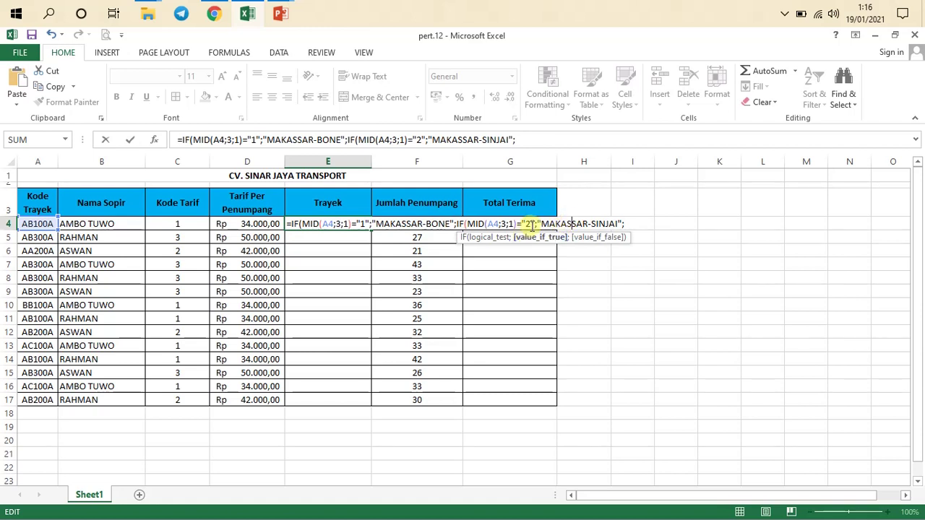
click(637, 224)
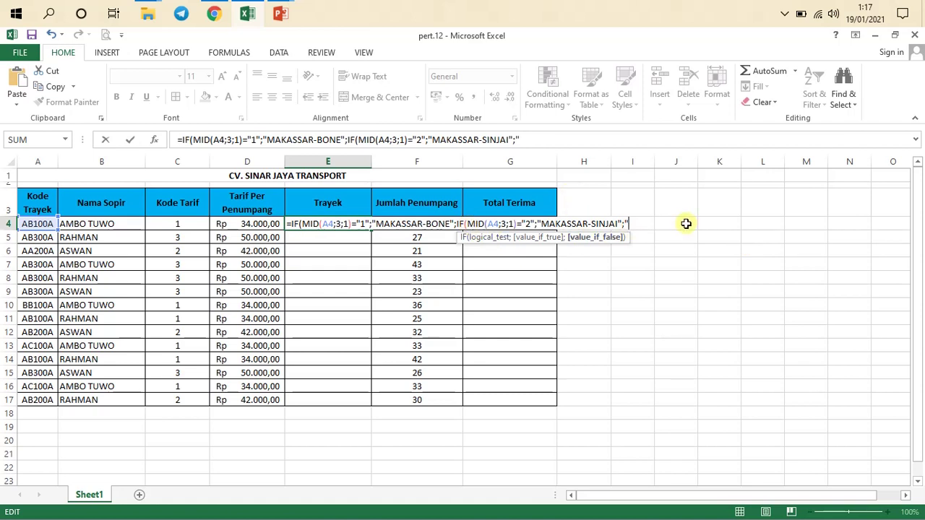
text(MAKASSAR)
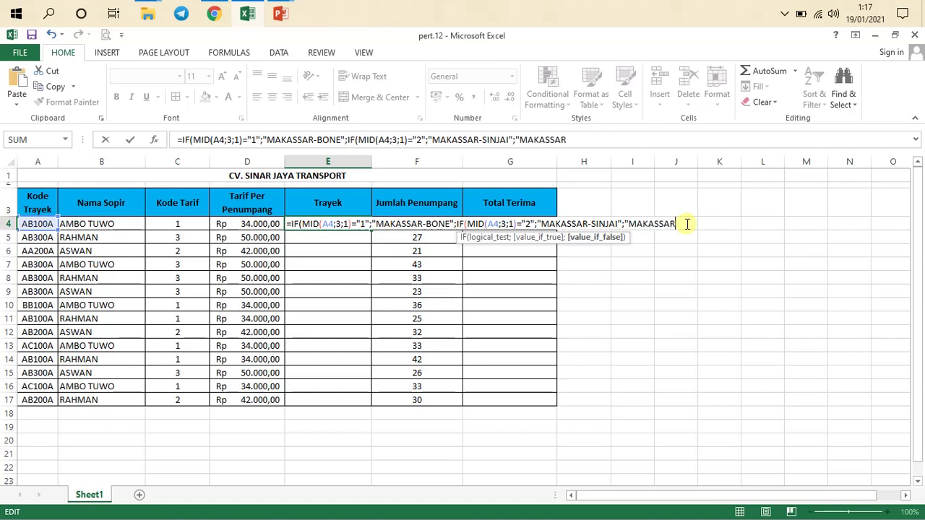
text(-BULUKUMBA)
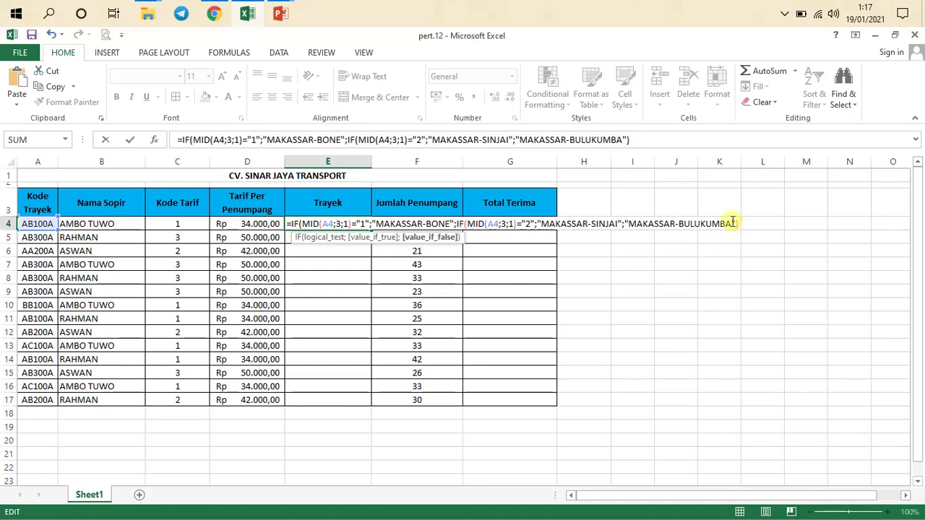
click(618, 228)
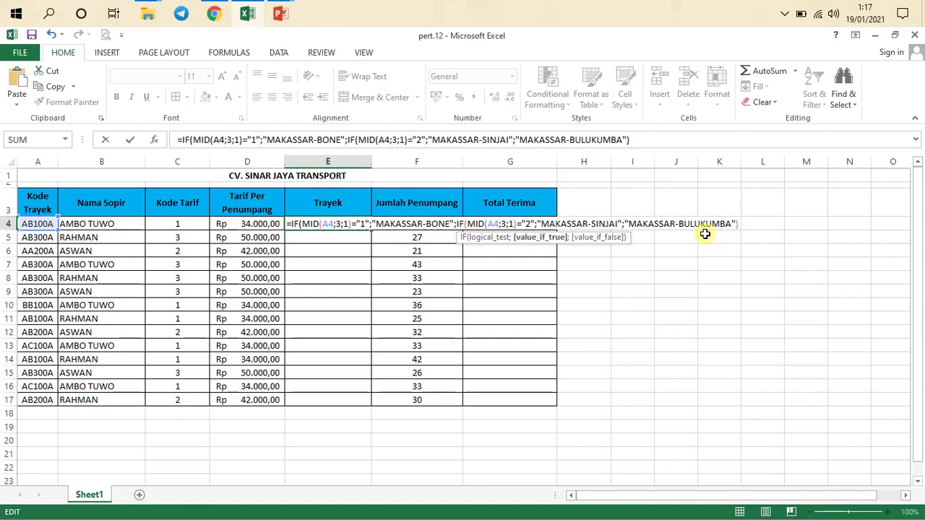
key(Return)
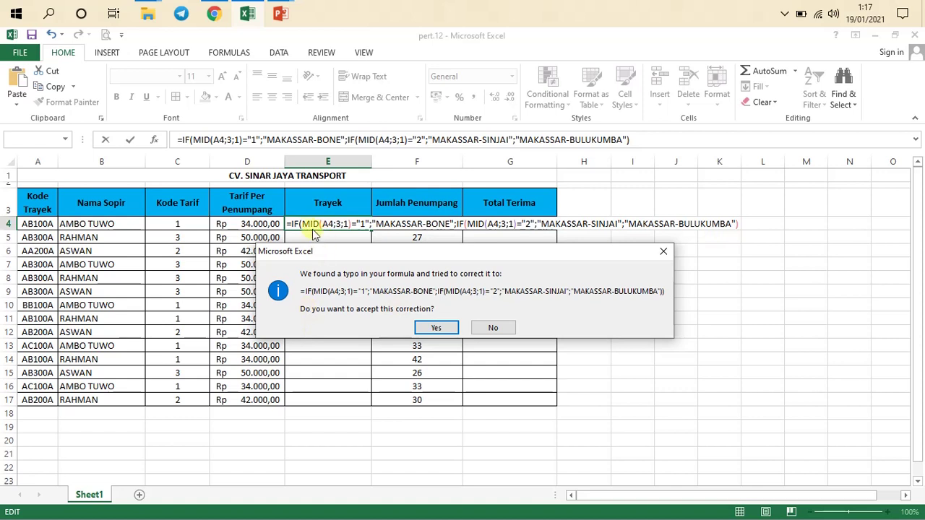
click(435, 331)
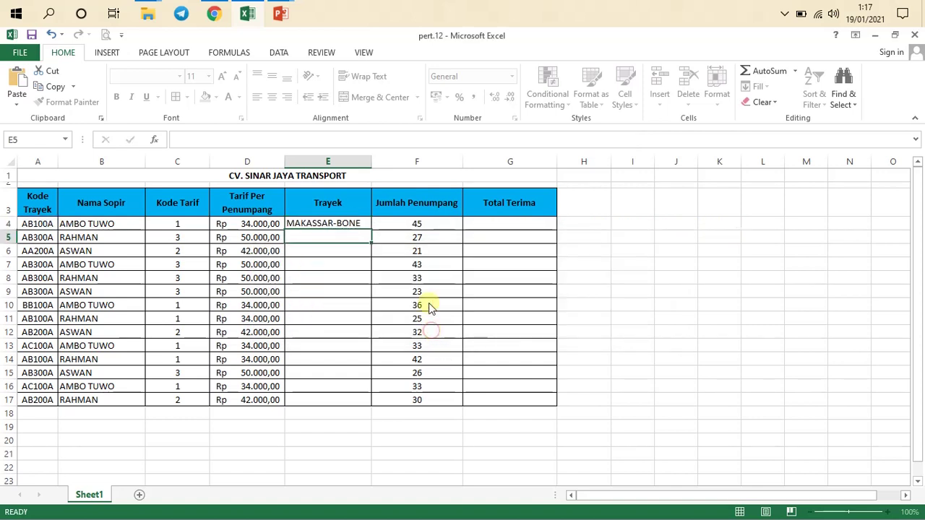
- Copy the Trayek formula from E4 down to E17 and autofit the width of column E
click(345, 226)
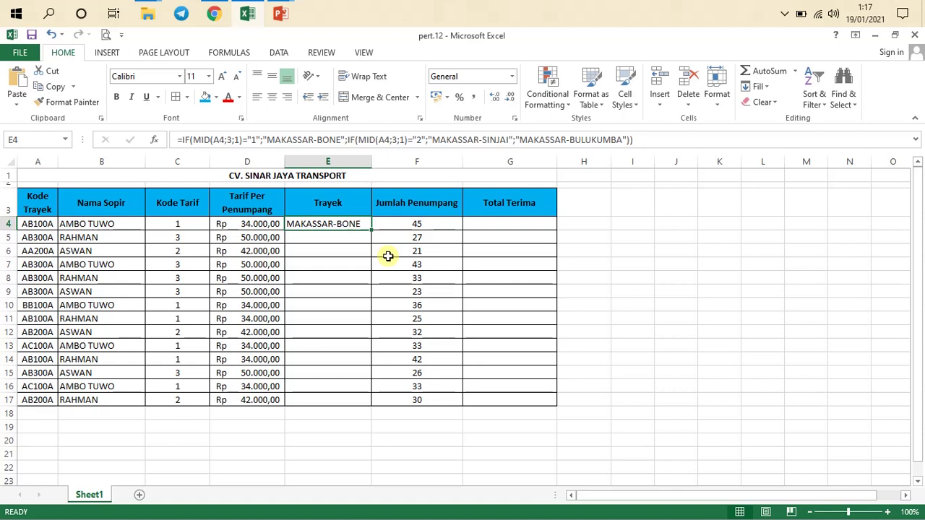
click(330, 236)
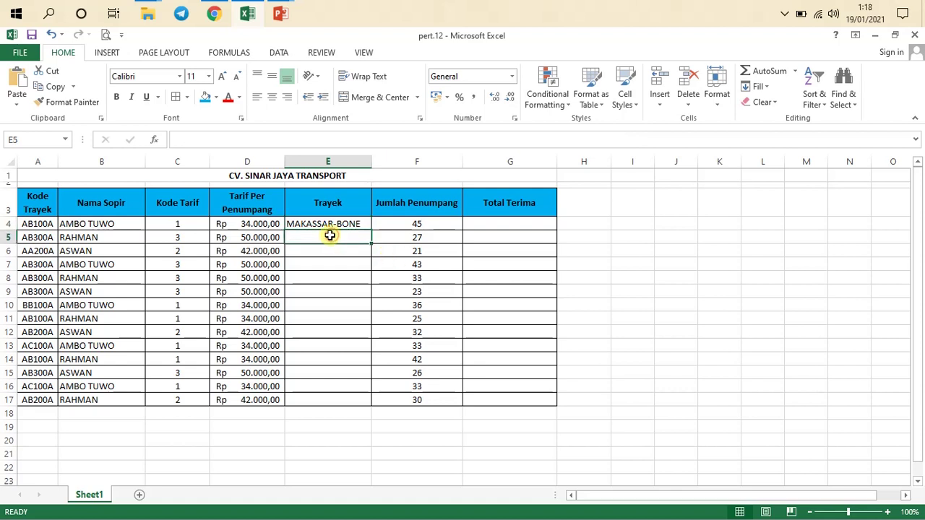
click(320, 223)
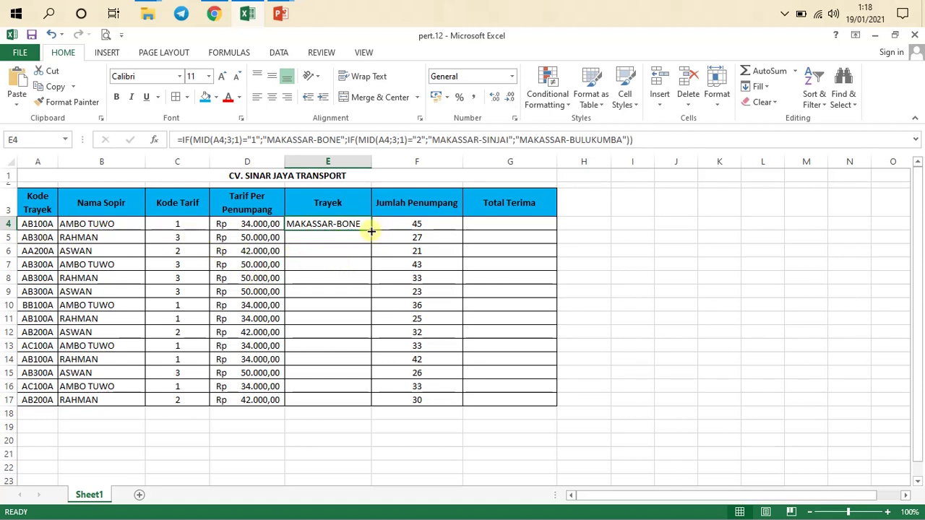
drag(370, 232, 366, 403)
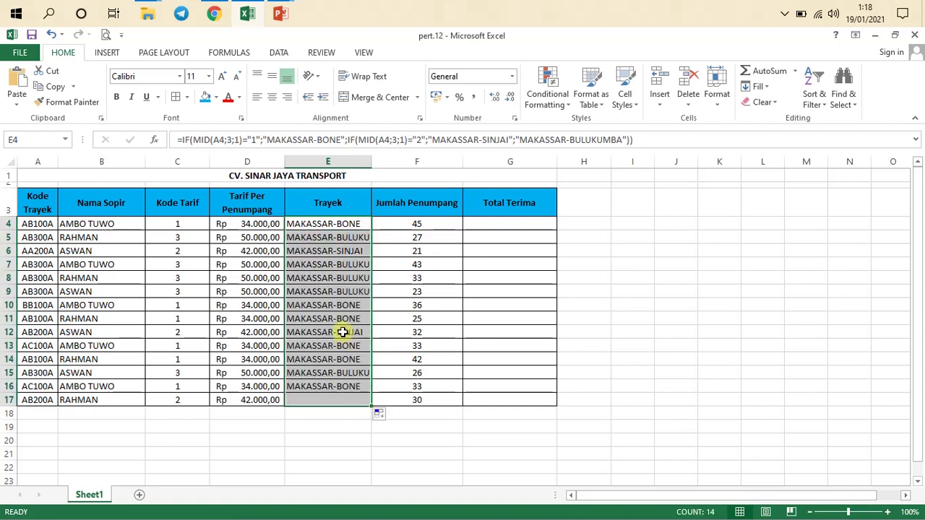
click(363, 264)
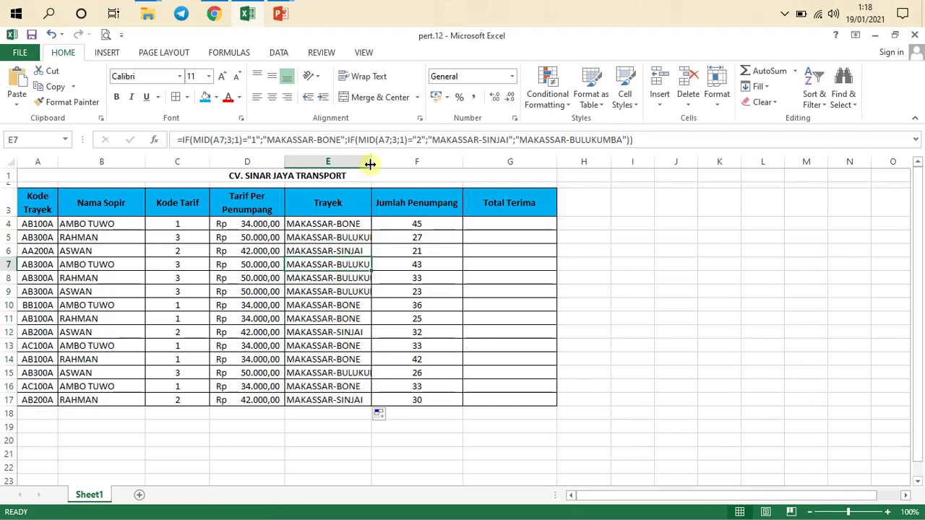
double_click(370, 164)
click(362, 318)
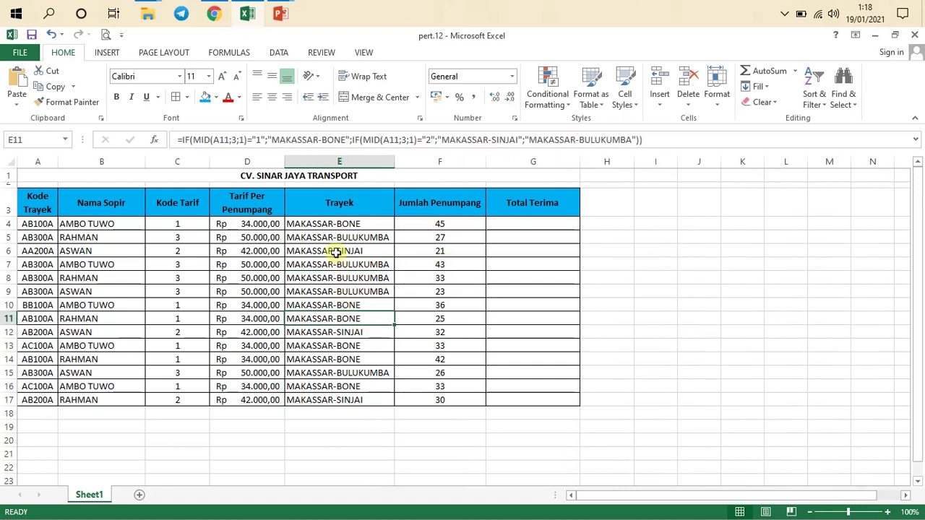
- Review the row 4 formulas for Kode Tarif, Tarif Per Penumpang and Trayek
click(180, 225)
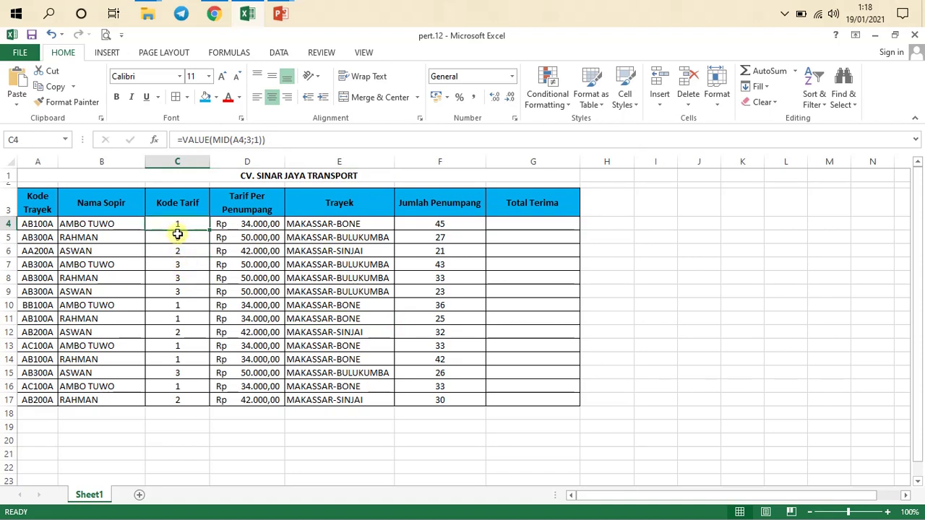
drag(180, 224, 174, 399)
click(180, 249)
click(182, 223)
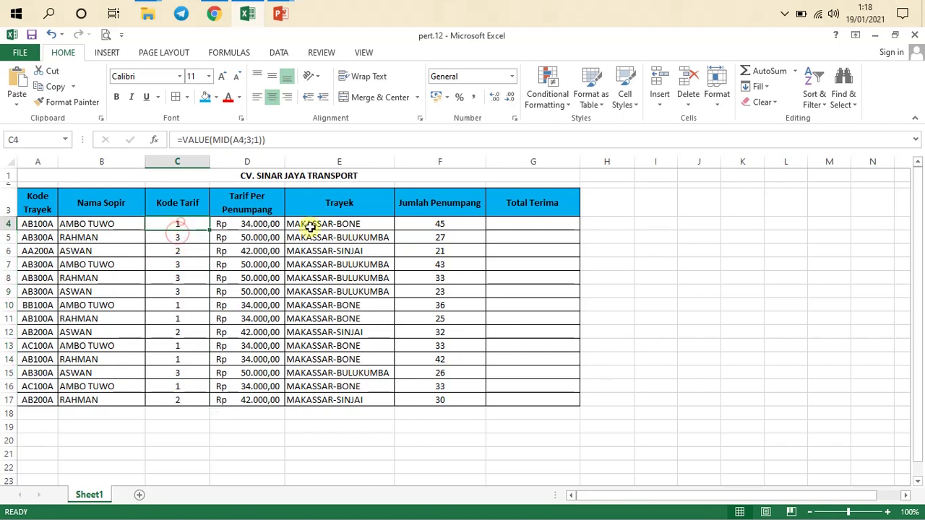
click(278, 224)
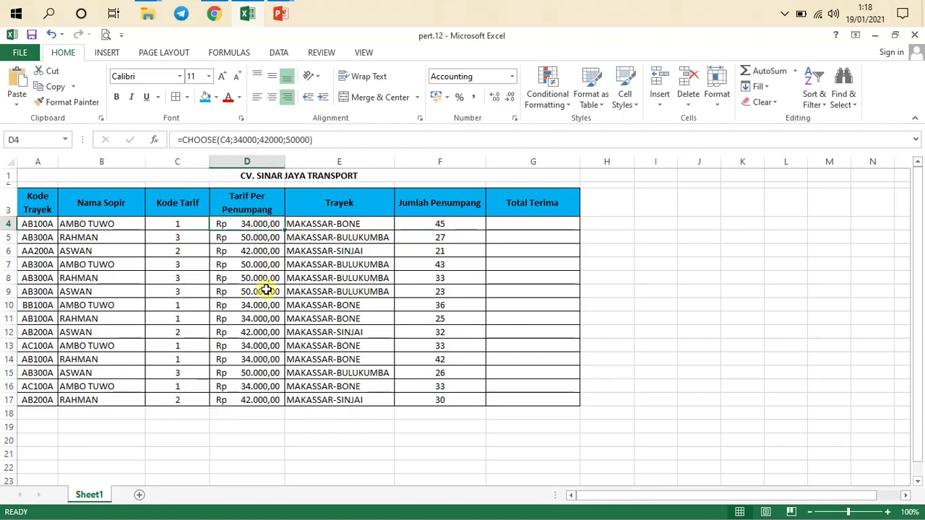
click(318, 224)
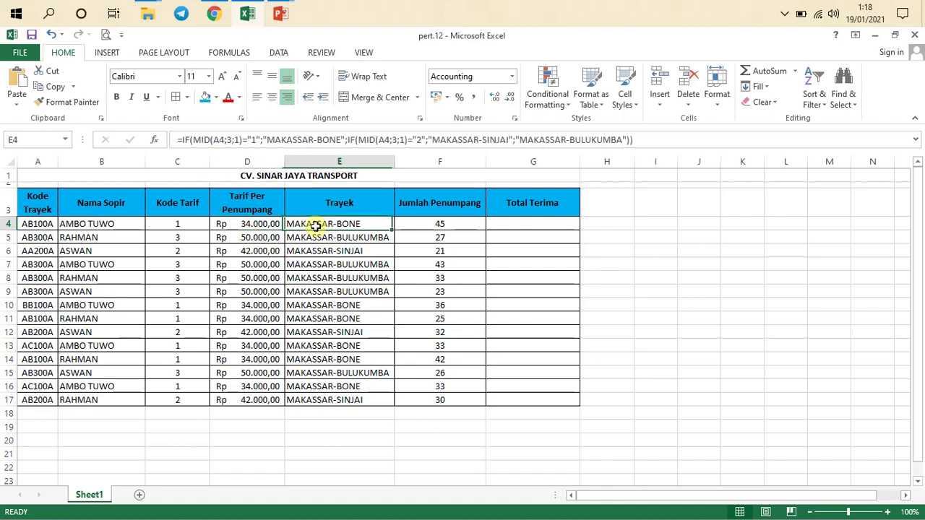
- Replace the formula in E5 with a CHOOSE function that uses C5 as its index number
click(327, 238)
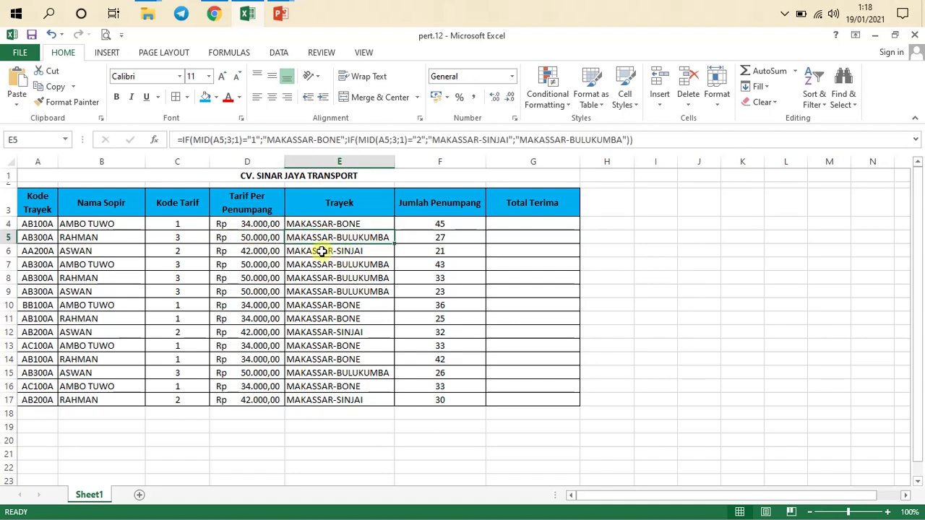
key(F2)
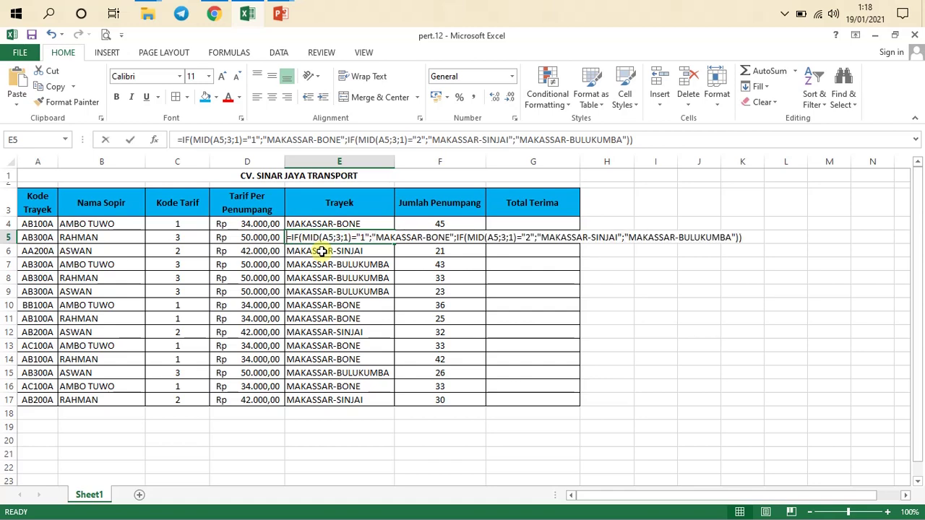
key(Escape)
text(=C)
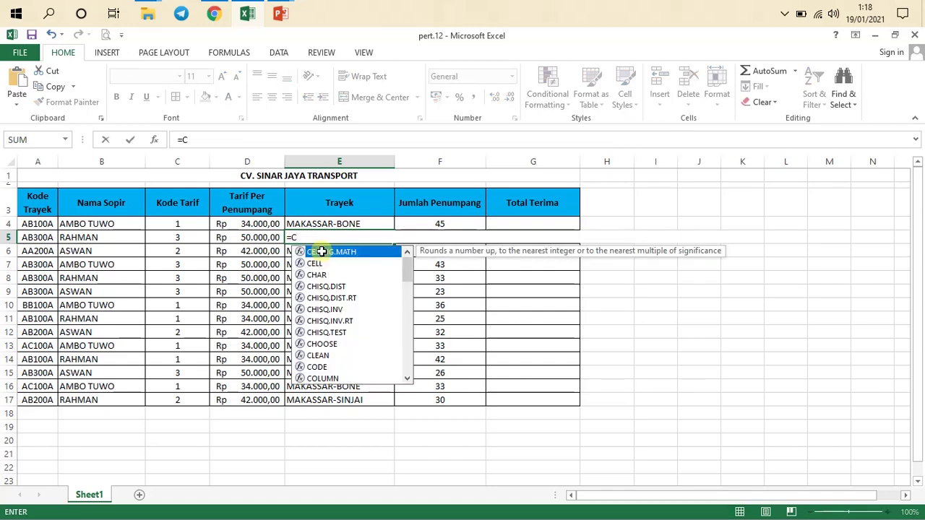
text(HO)
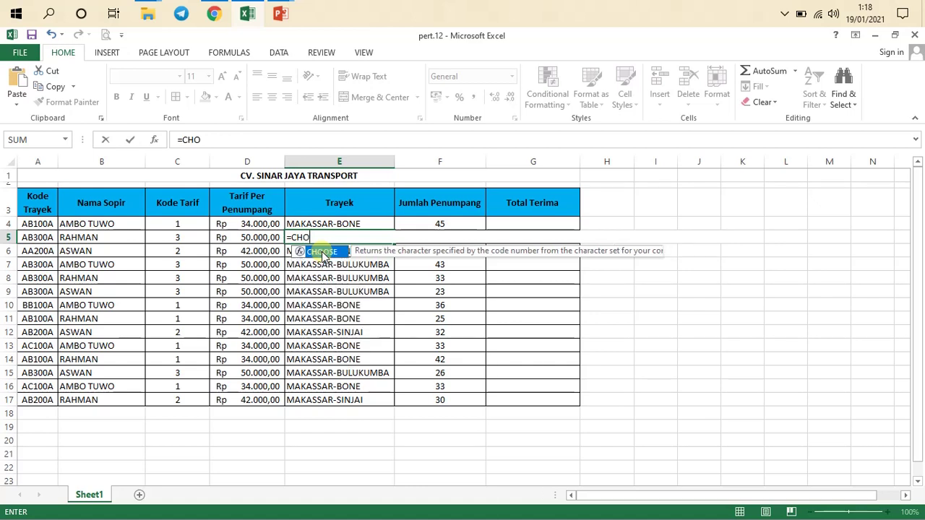
double_click(323, 252)
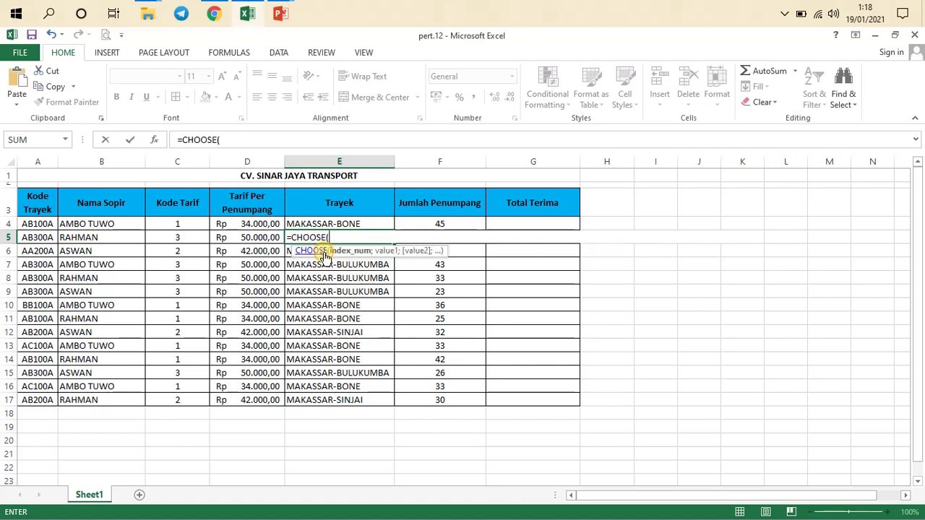
click(191, 239)
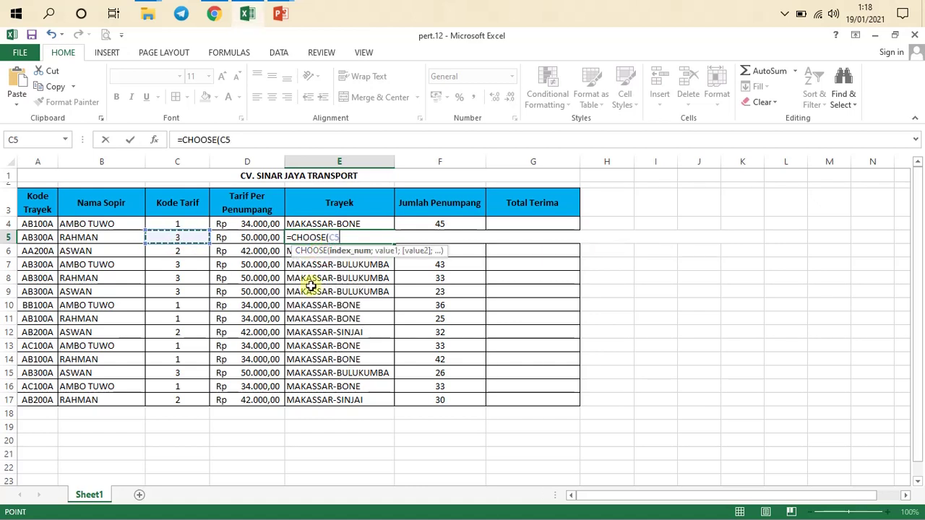
text(;)
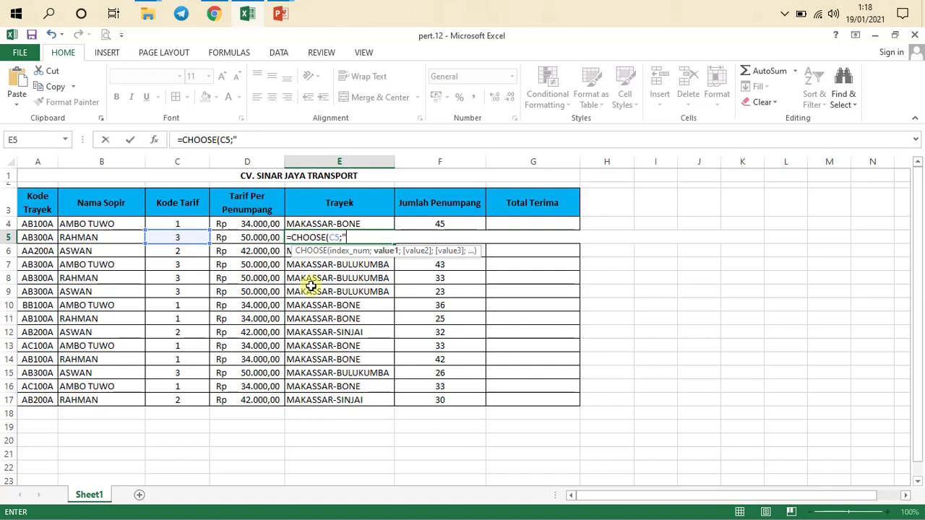
- Set the first two CHOOSE values in E5 to "MAKASSAR-BONE" and "MAKASSAR-SINJAI"
text(MAKAA)
text(A)
key(BackSpace)
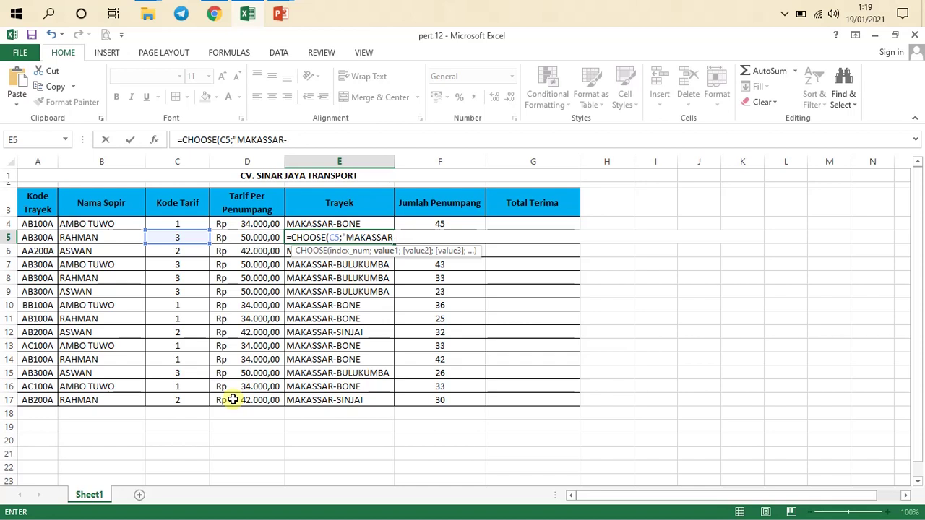
text(BONE";")
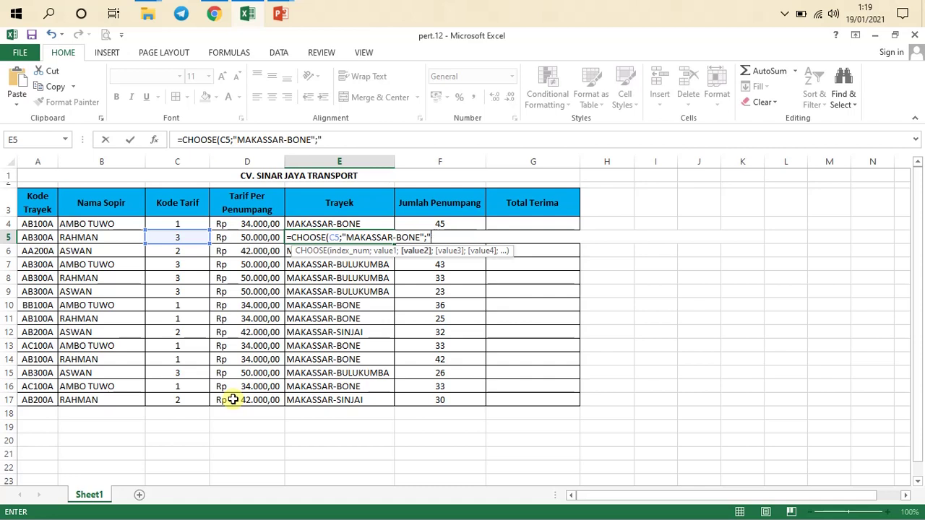
text(MAKASSA)
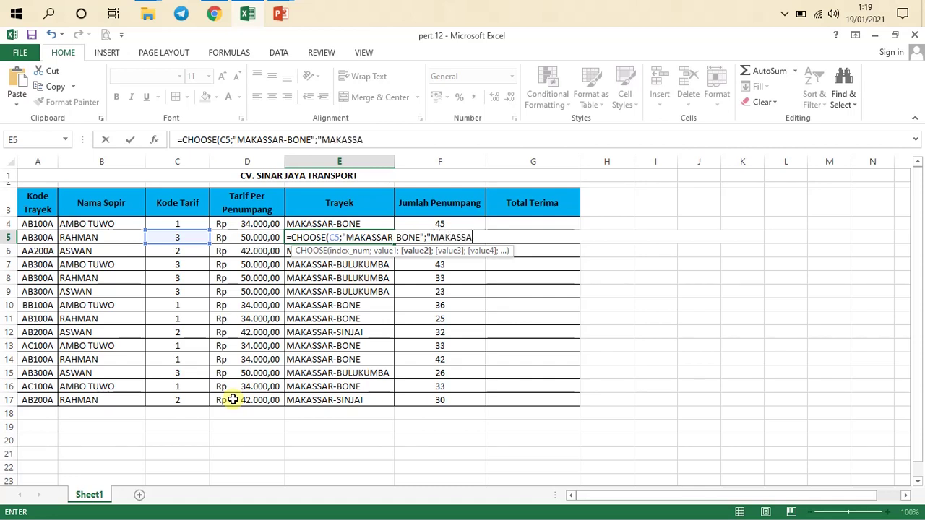
text(R-)
text(SINJAI)
text(;)
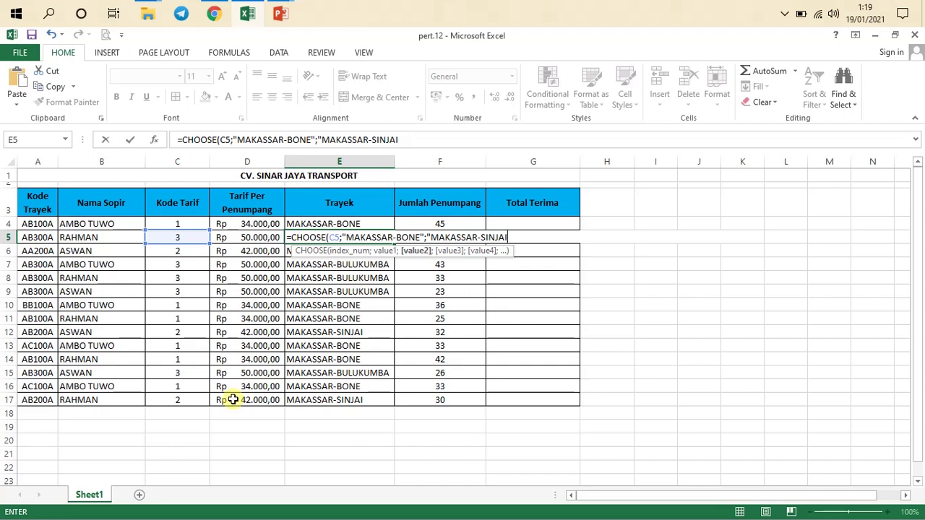
- Add "MAKASSAR-BULUKUMBA" as the third CHOOSE value in E5, close the function and enter the formula
text(";"MAK)
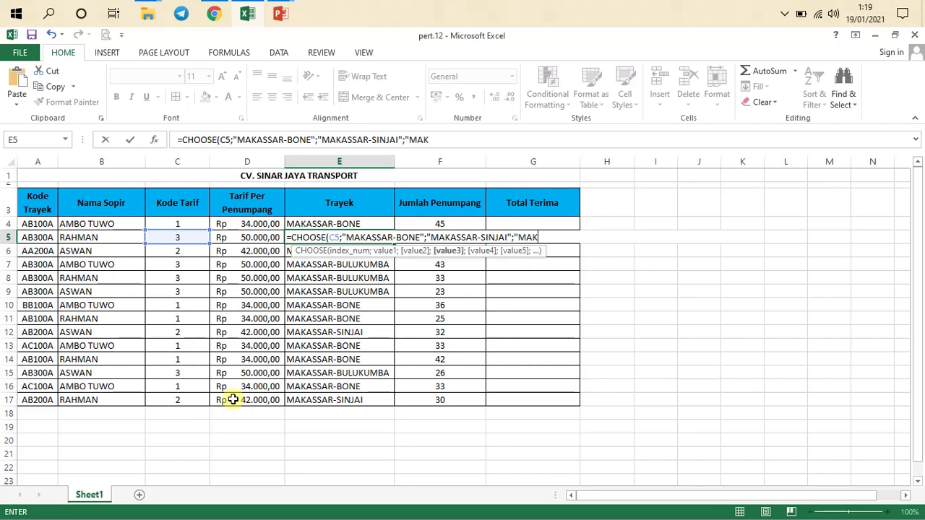
text(ASSAR-BULUKUM)
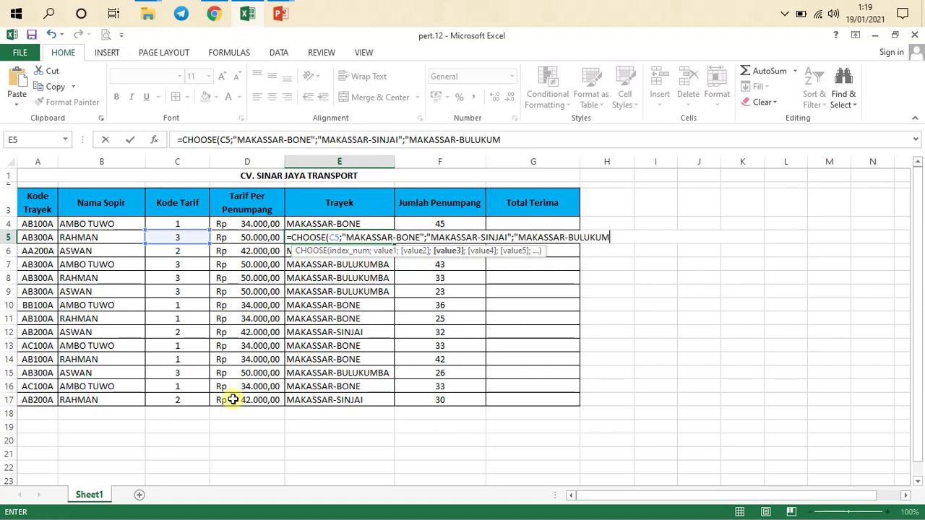
text(BA)
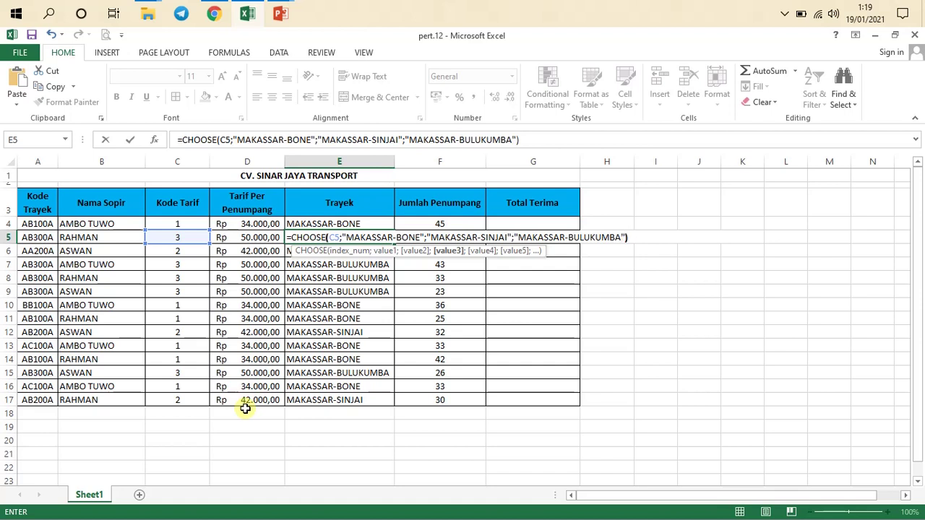
key(Return)
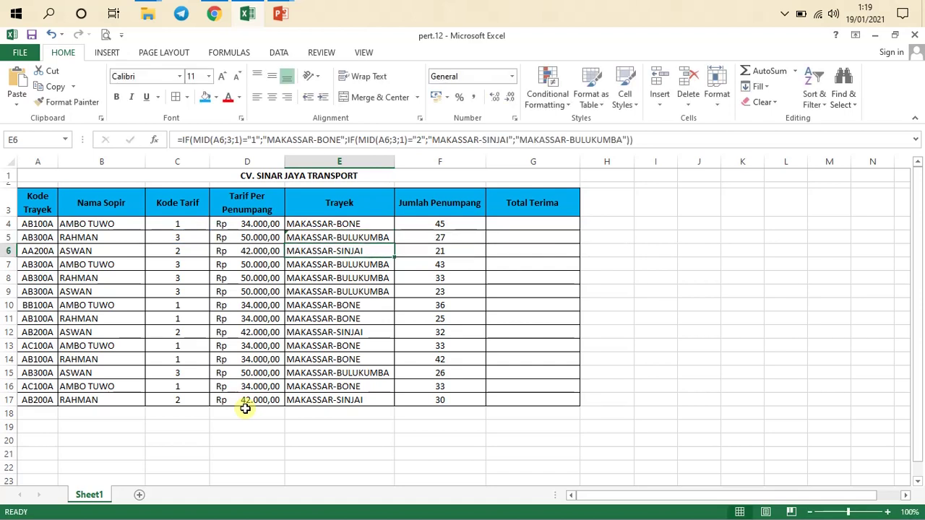
- Copy the CHOOSE formula from E5 down to E10 in the Trayek column and check a filled cell
click(387, 239)
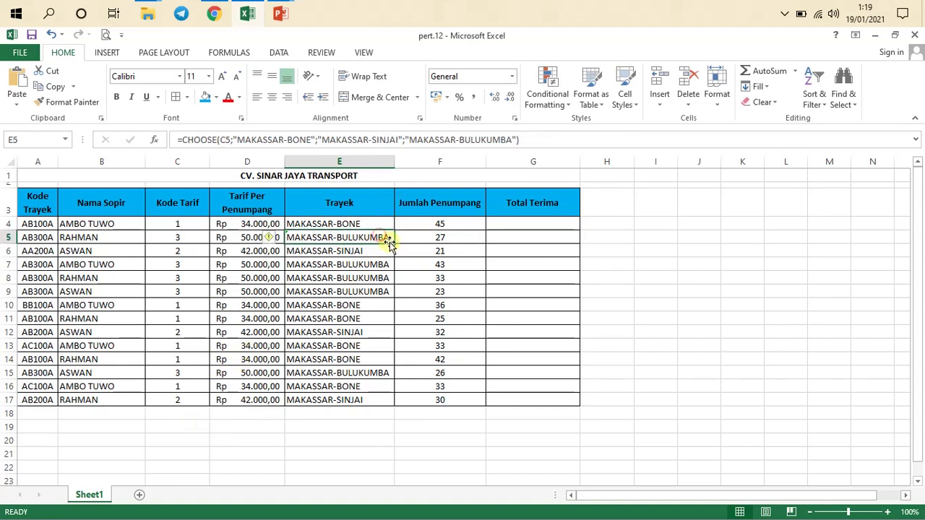
drag(390, 244, 384, 309)
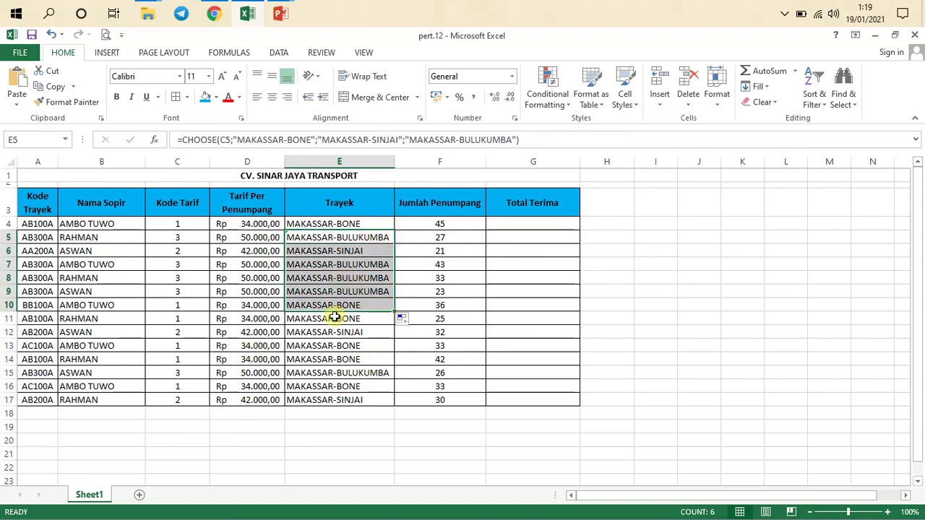
click(350, 290)
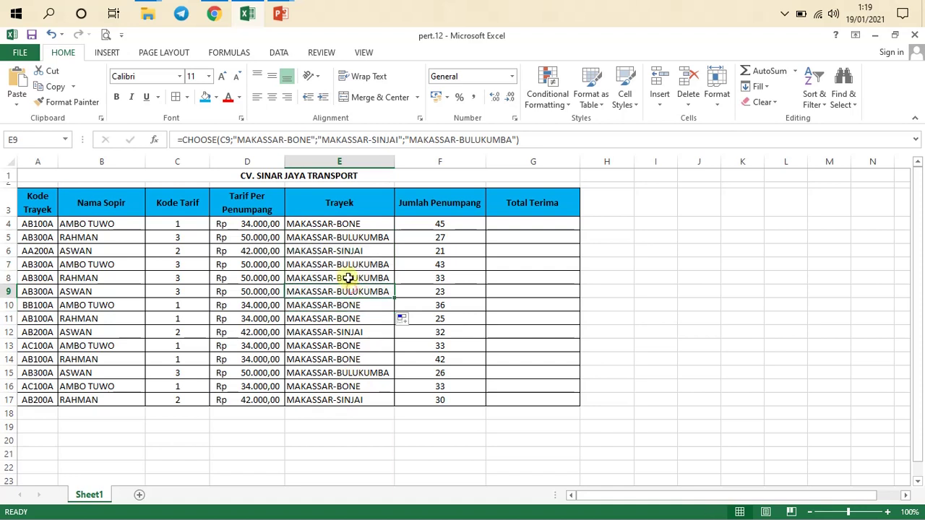
- Compare the nested IF formula in E4 with the CHOOSE formulas below it and the Kode Tarif cells they use
click(345, 238)
drag(186, 224, 181, 396)
click(179, 349)
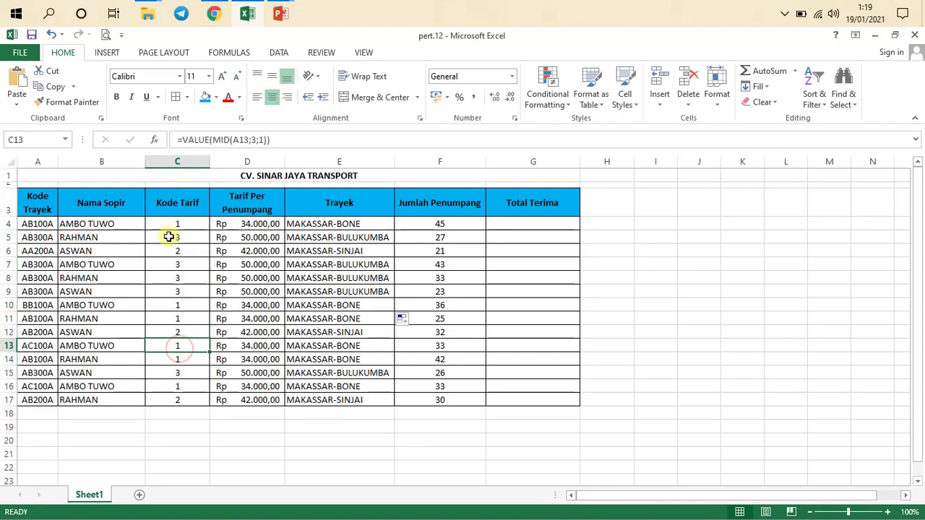
click(35, 226)
click(339, 360)
click(316, 225)
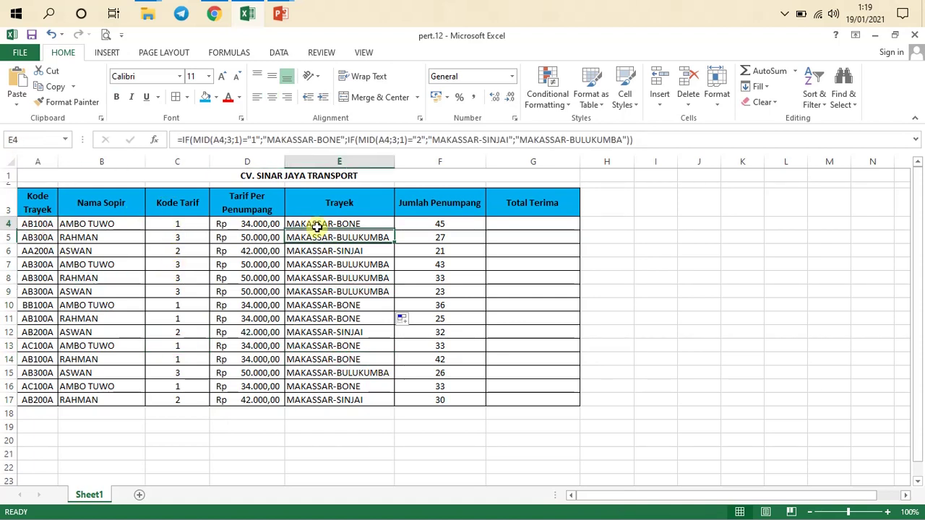
key(ctrl+Down)
double_click(316, 226)
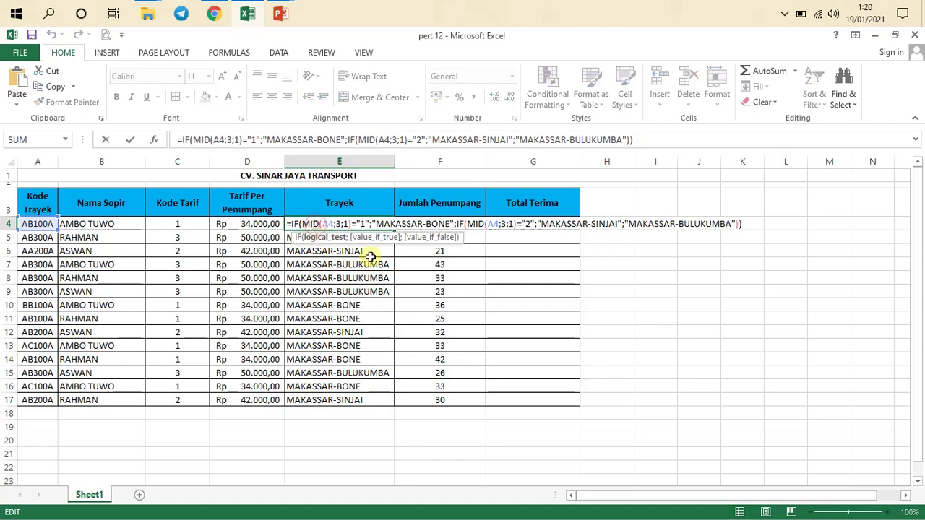
key(Return)
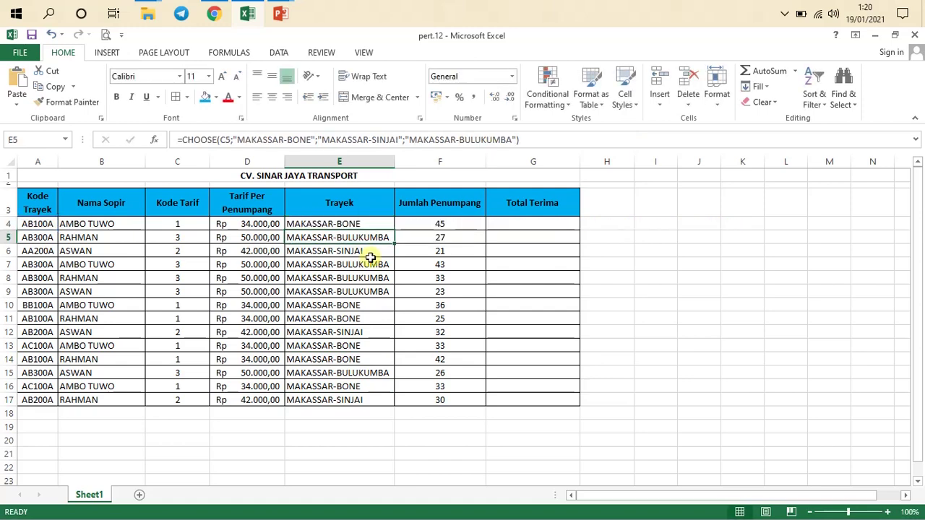
click(358, 221)
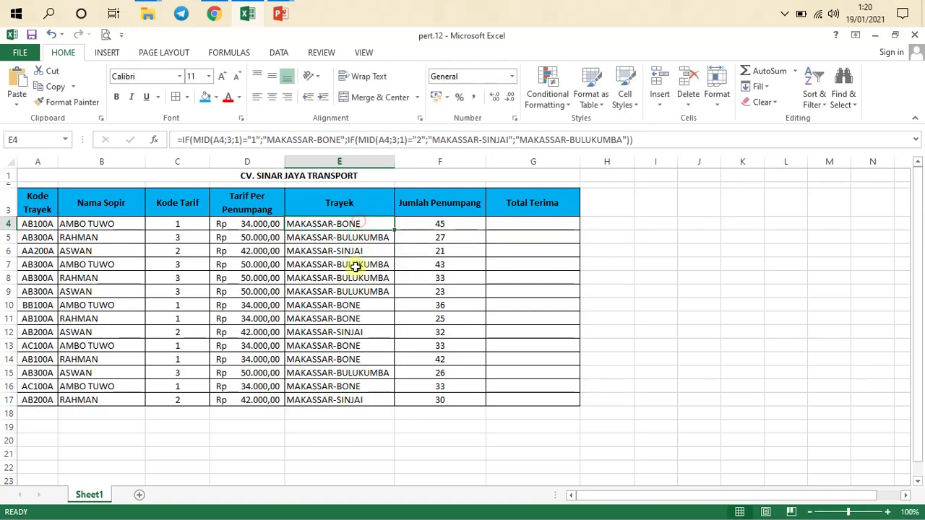
click(347, 242)
click(349, 292)
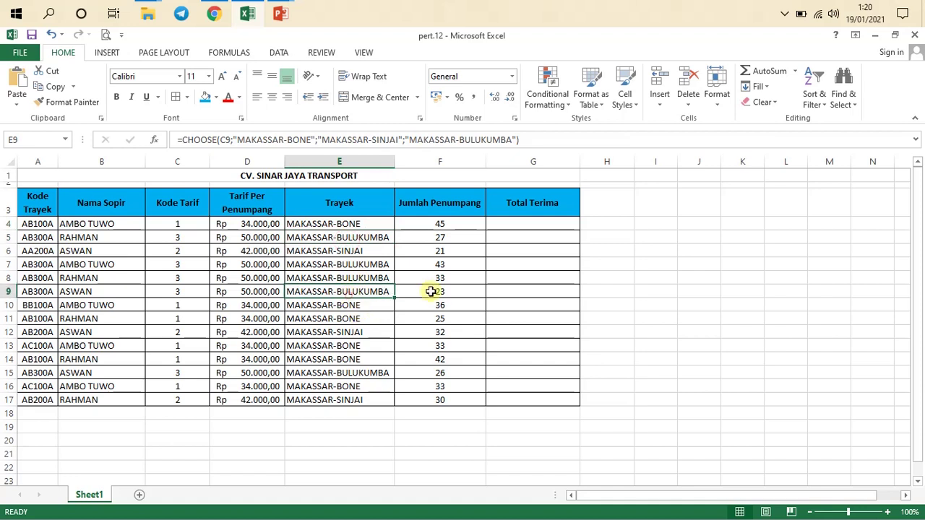
- Enter the formula =D4*F4 in G4 to calculate Total Terima from Tarif Per Penumpang and Jumlah Penumpang
click(527, 227)
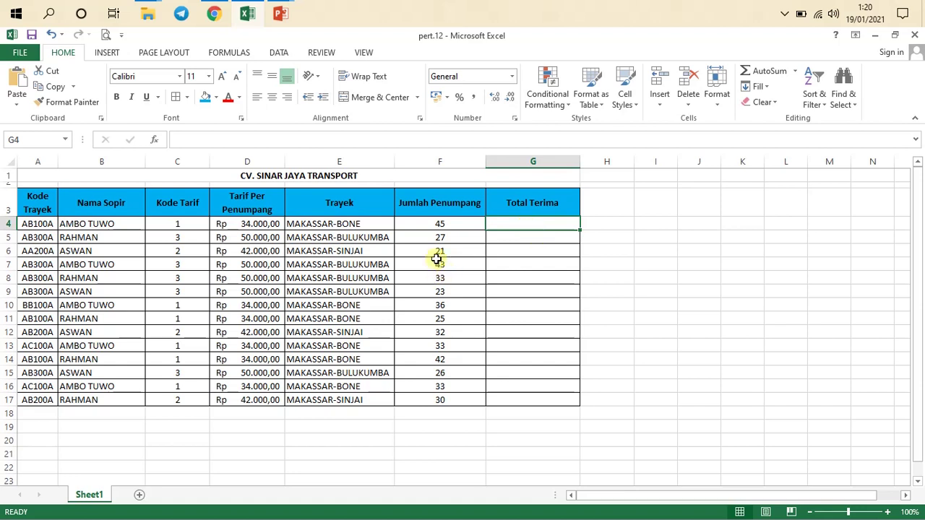
click(453, 226)
click(266, 225)
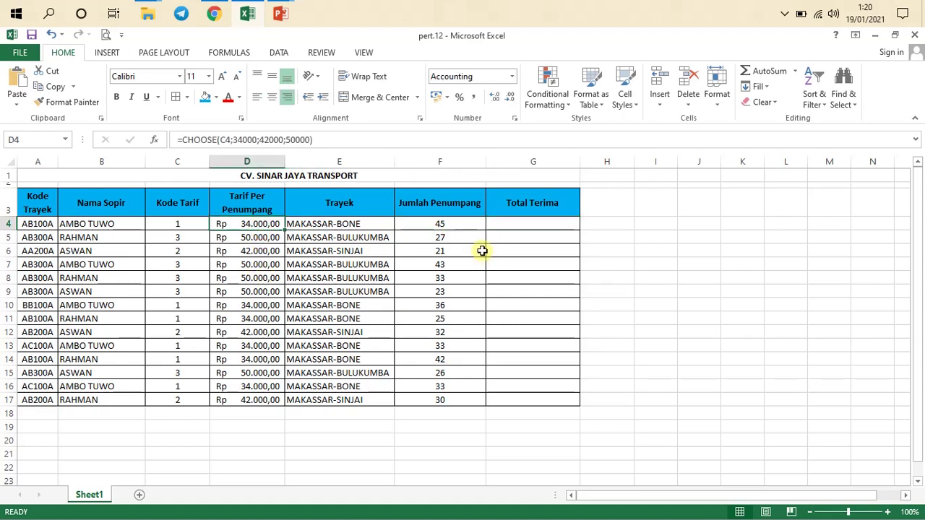
click(541, 225)
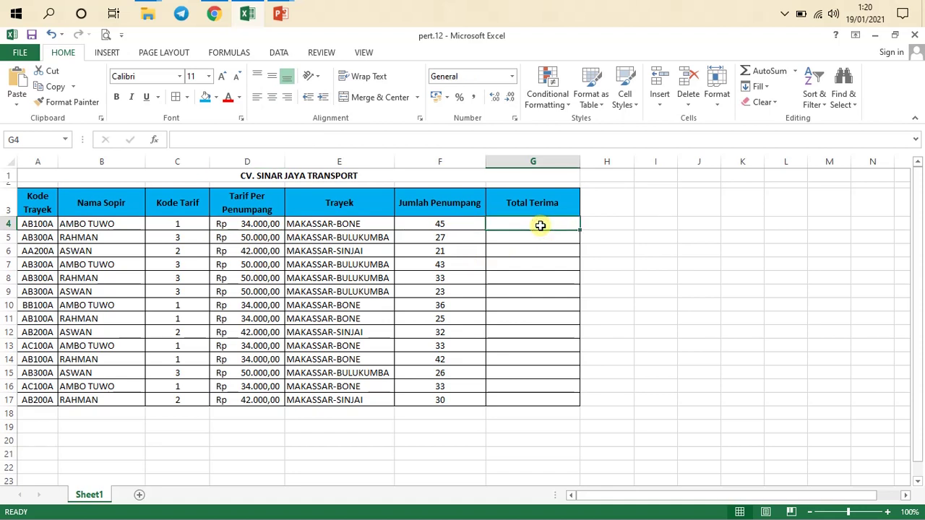
text(=)
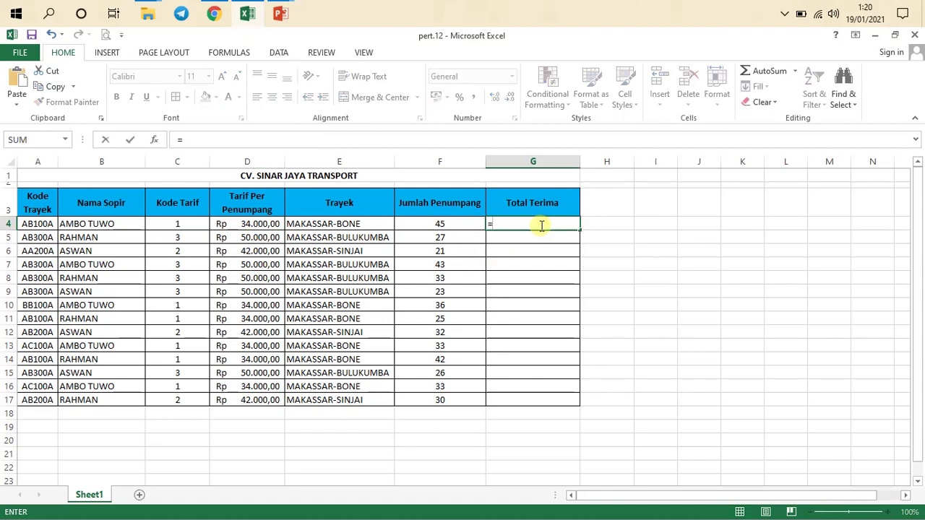
click(251, 225)
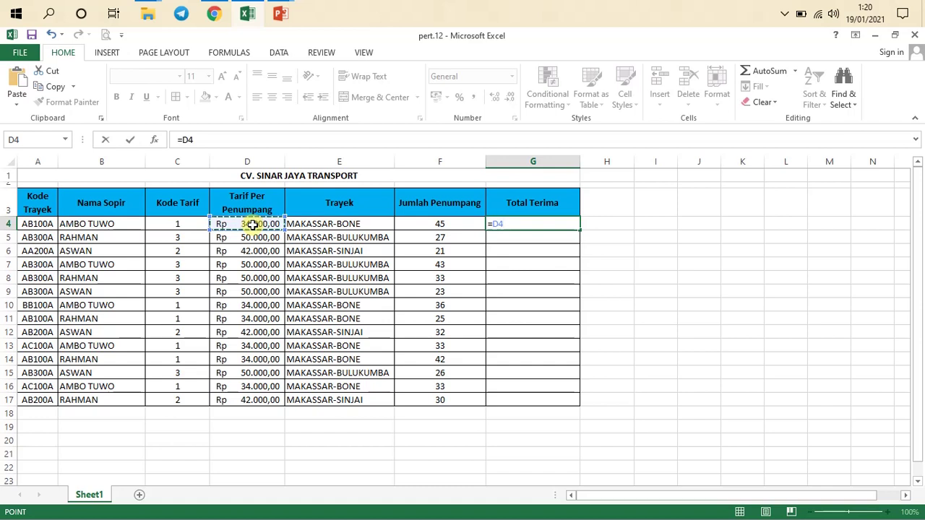
text(*)
click(437, 225)
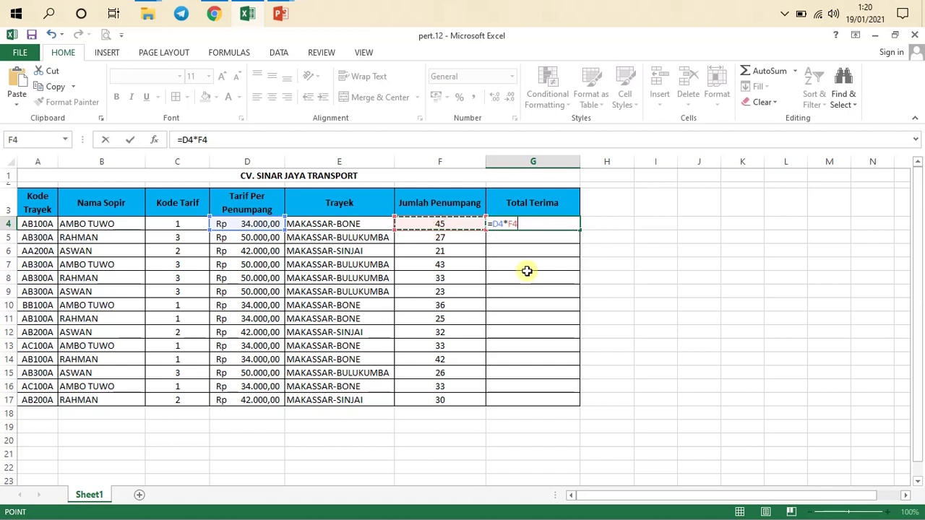
key(Return)
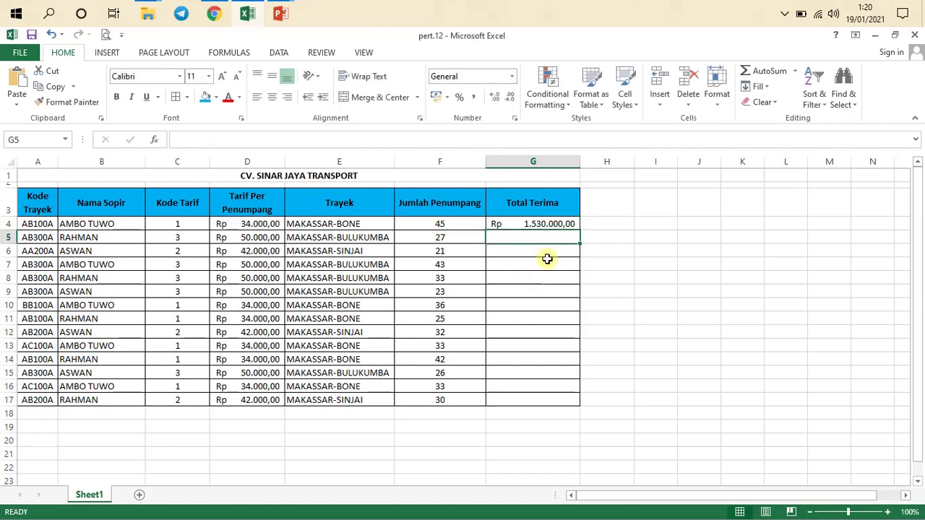
- Copy the Total Terima formula from G4 down to G17
click(538, 223)
drag(581, 230, 565, 405)
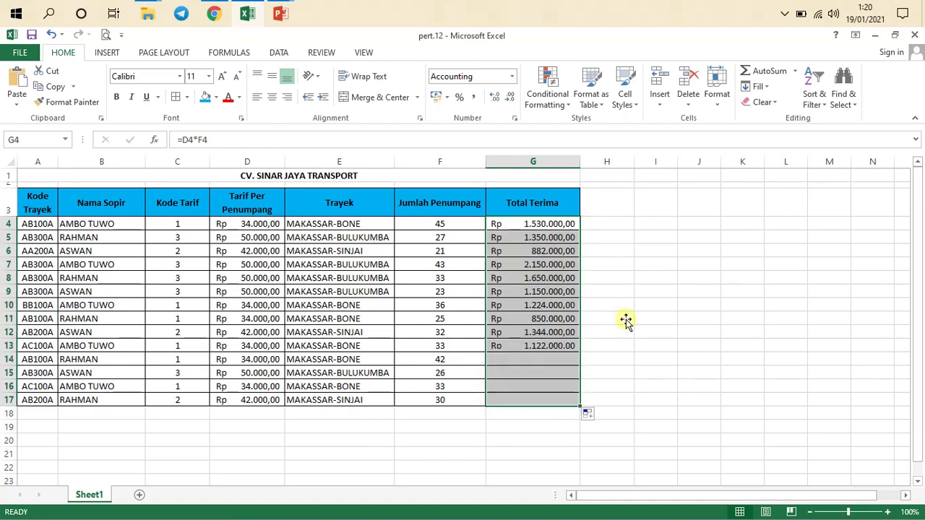
click(479, 337)
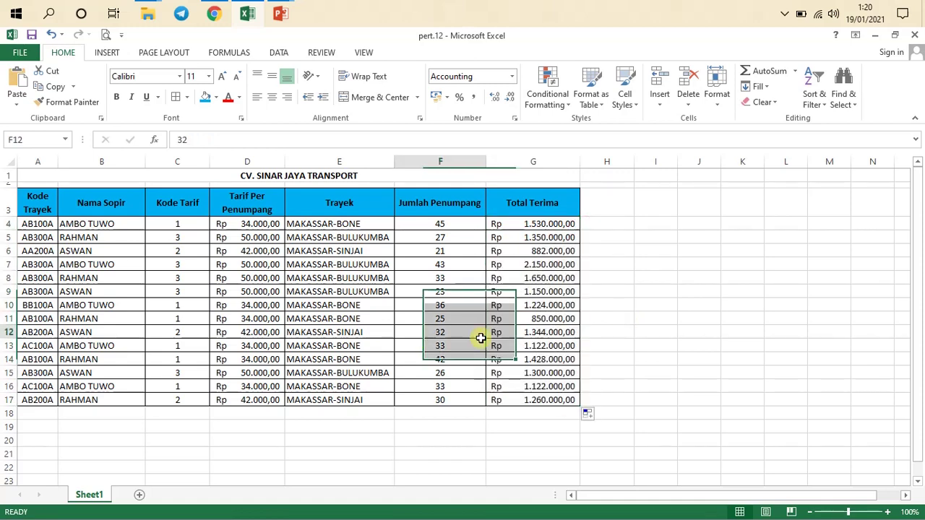
click(244, 283)
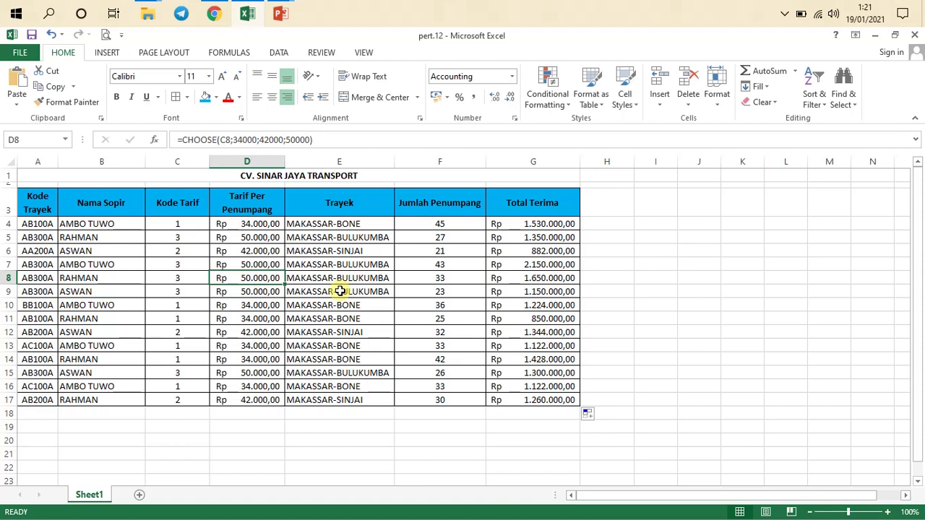
click(344, 319)
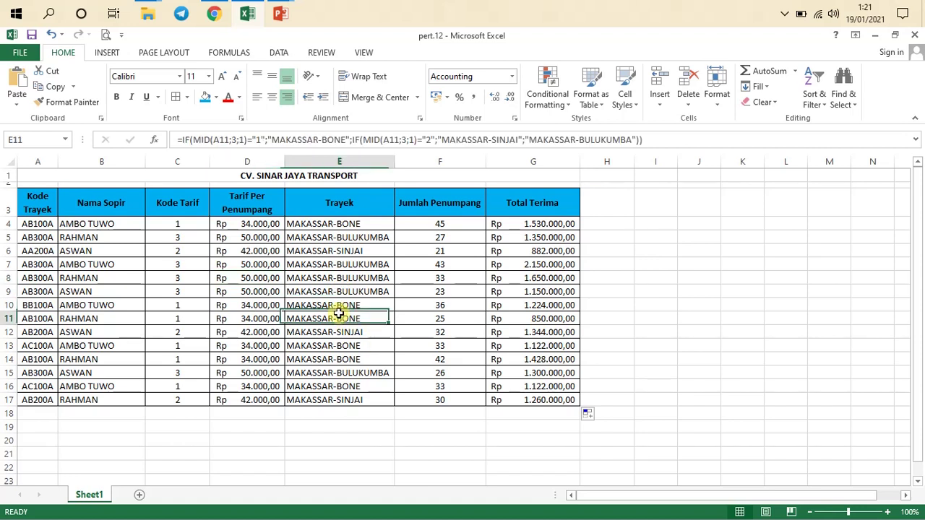
click(133, 307)
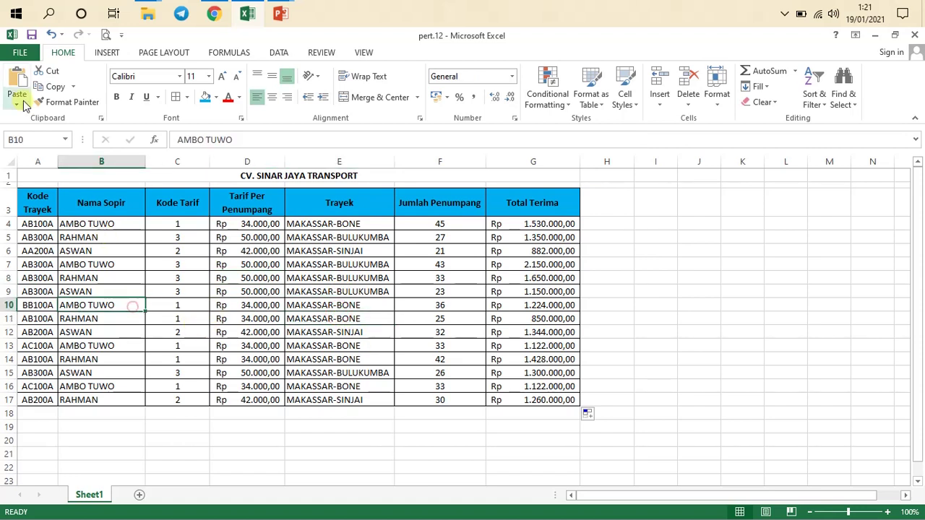
click(278, 347)
click(239, 276)
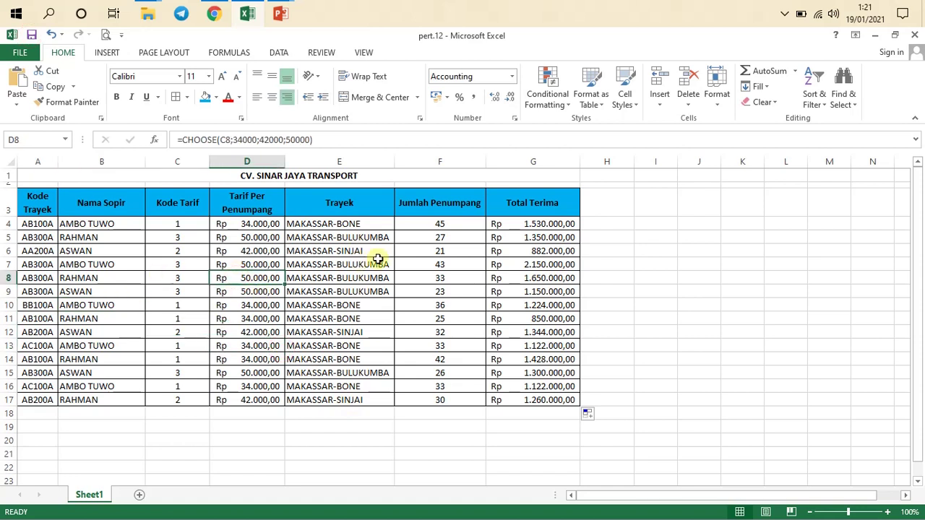
click(359, 306)
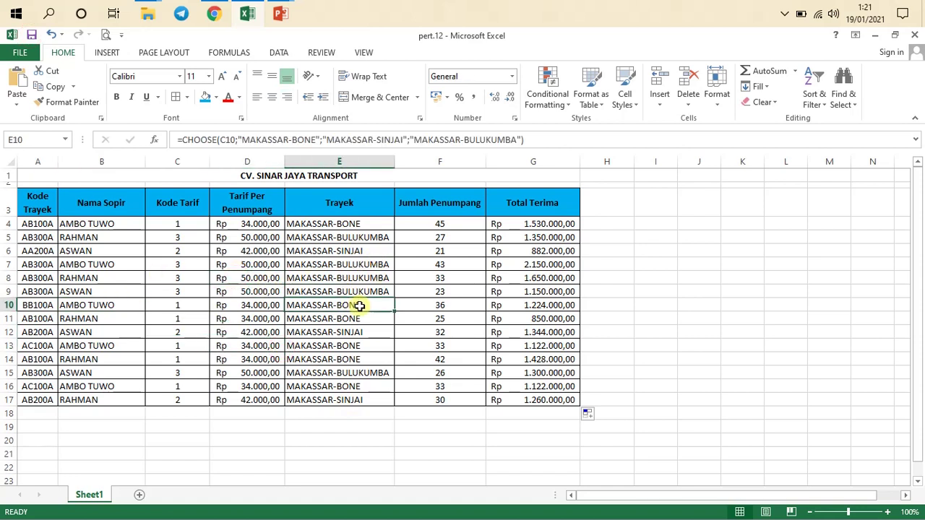
click(246, 304)
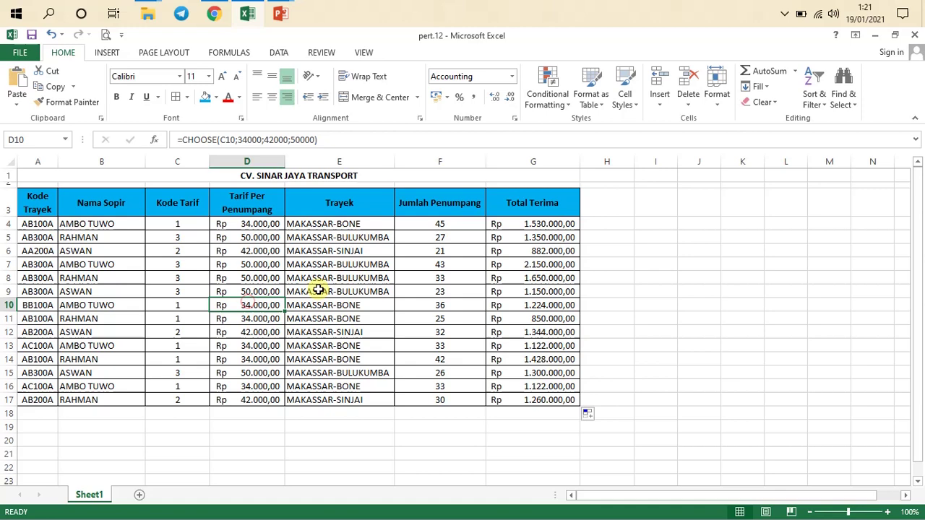
click(262, 289)
click(258, 277)
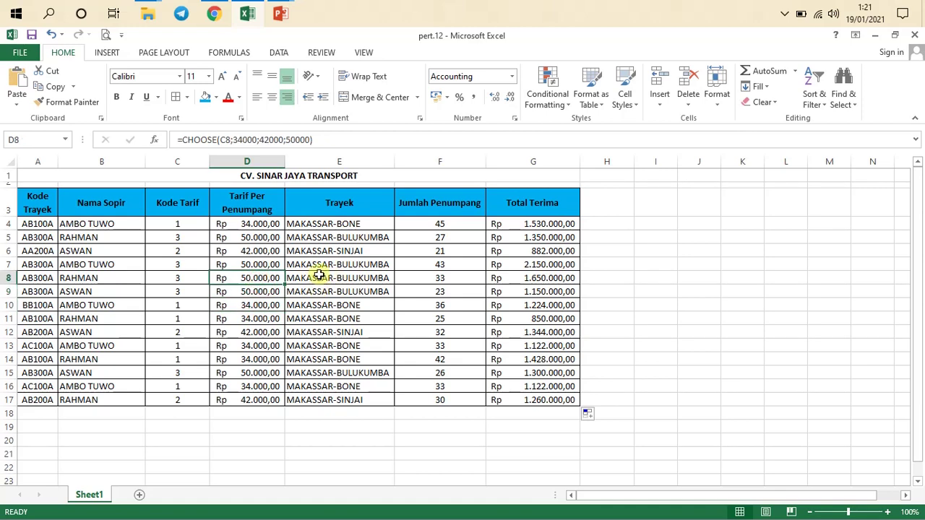
drag(182, 264, 331, 307)
click(307, 282)
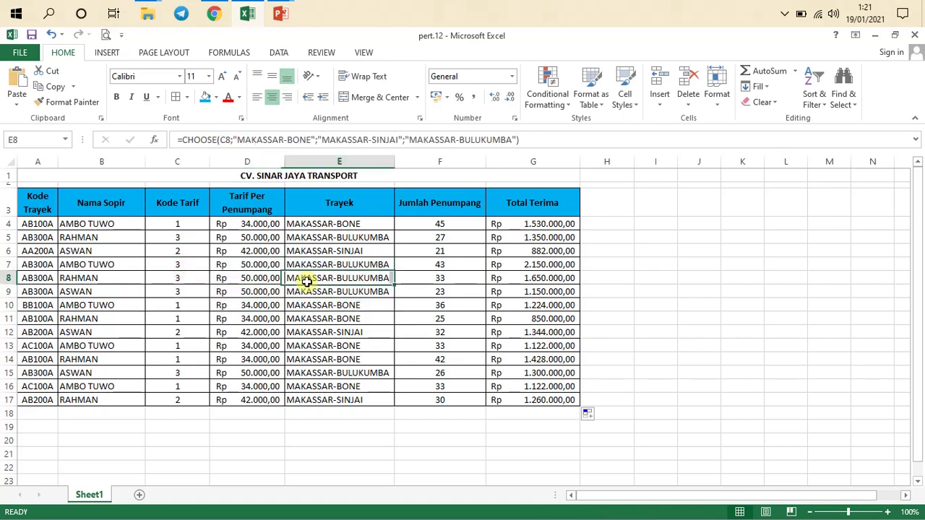
click(263, 278)
click(180, 279)
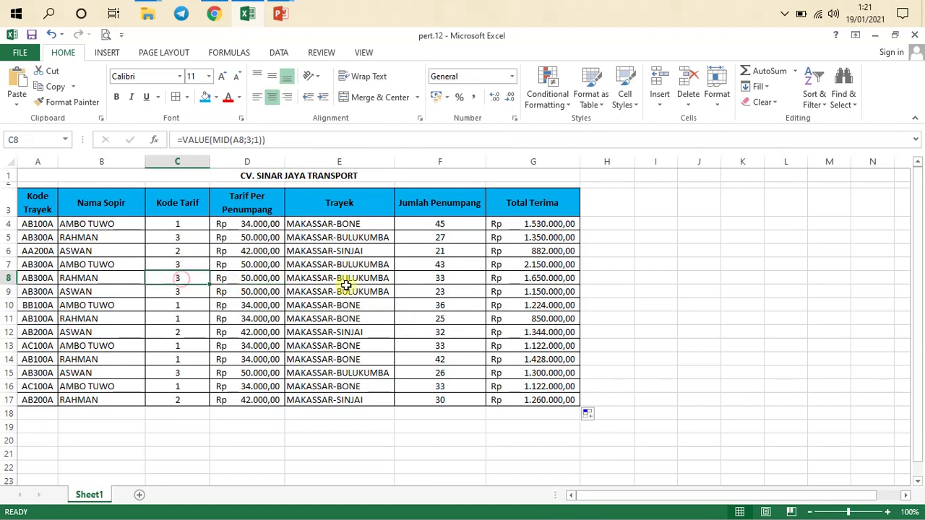
click(255, 279)
click(347, 278)
click(436, 289)
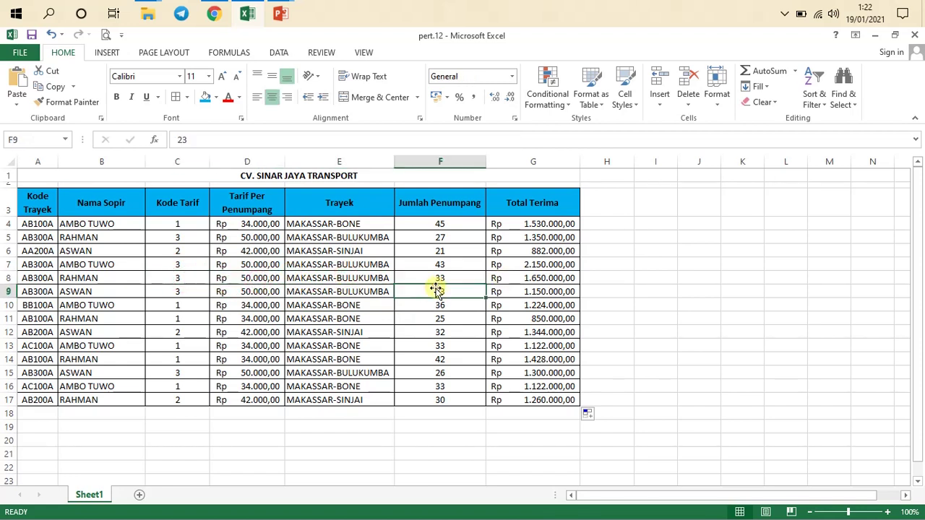
click(318, 306)
click(435, 277)
click(354, 283)
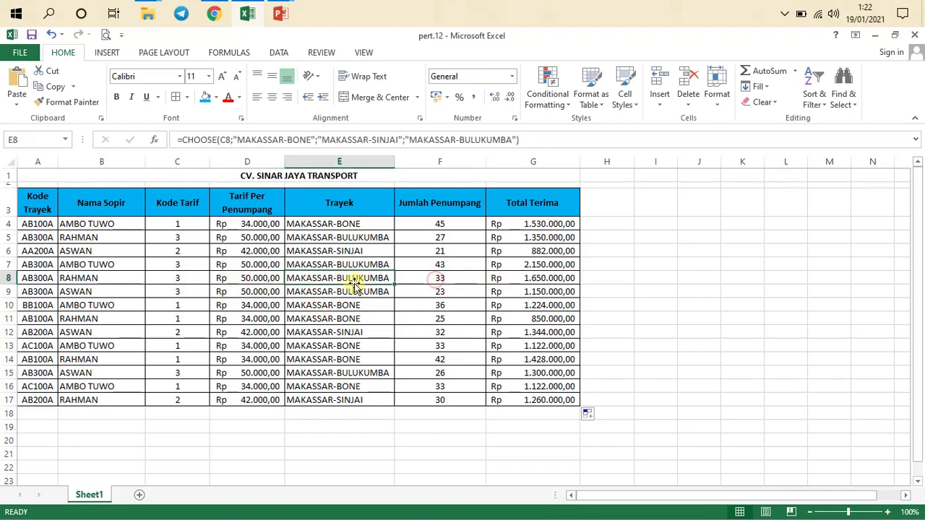
click(252, 290)
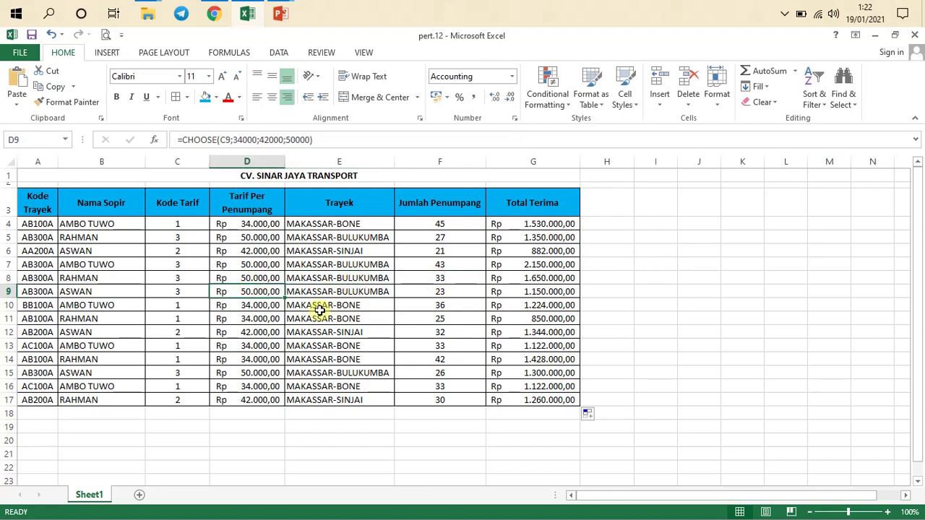
drag(247, 271, 247, 291)
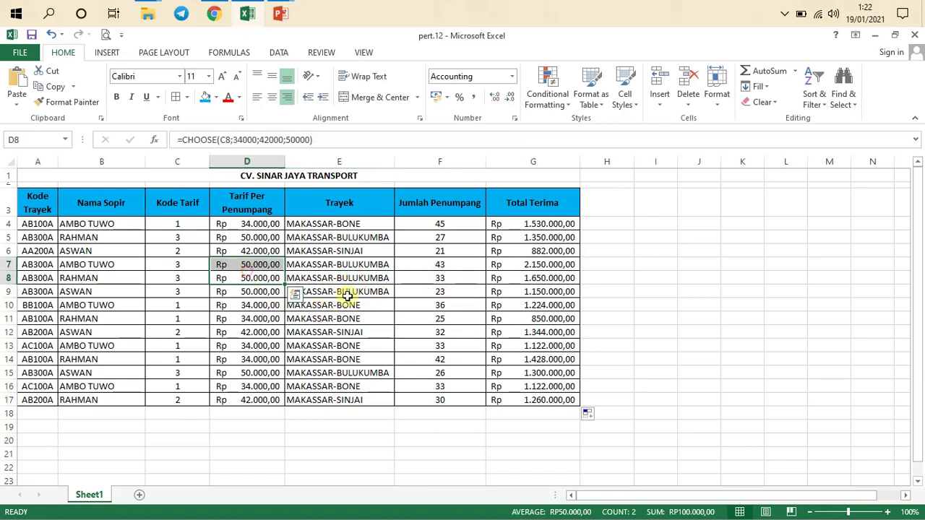
click(255, 318)
drag(186, 284, 386, 292)
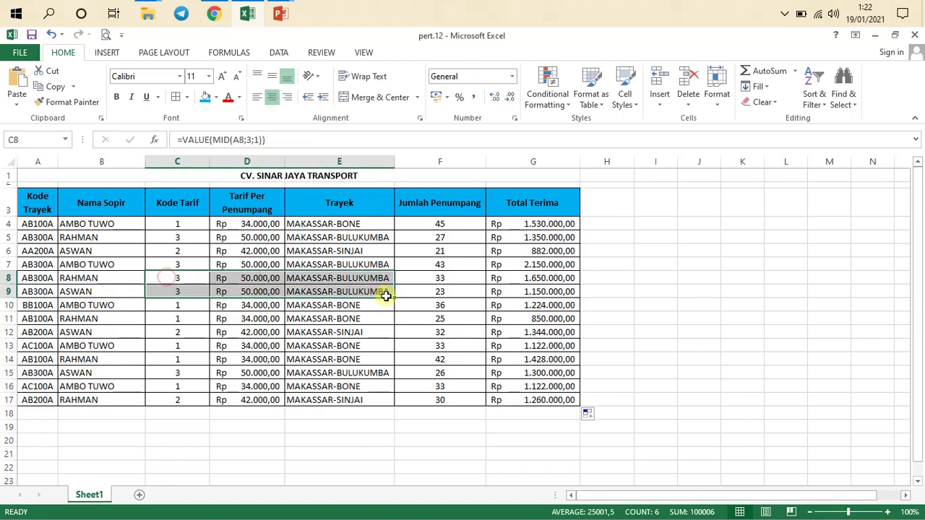
click(405, 281)
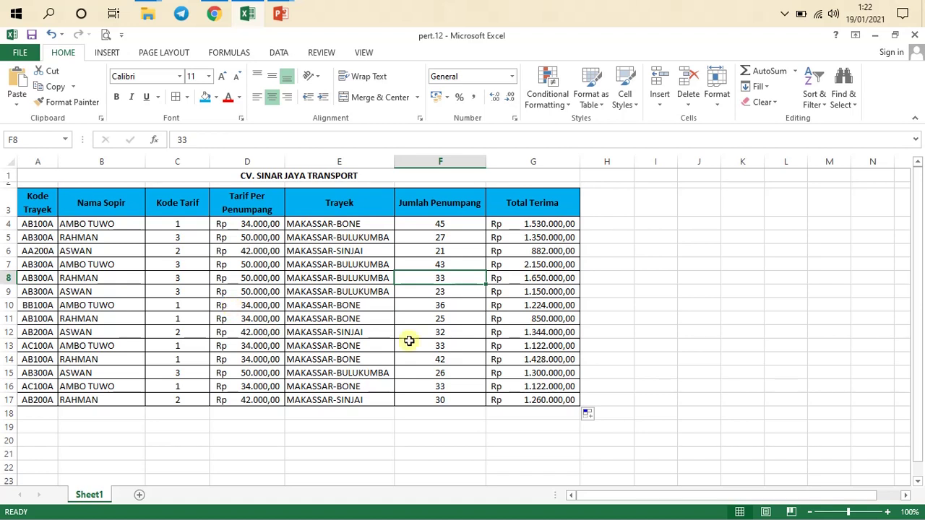
click(264, 310)
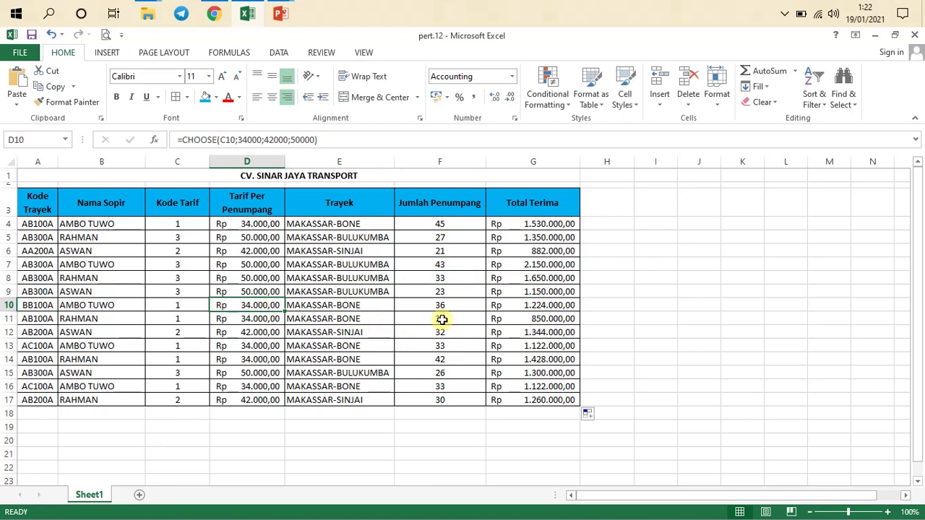
click(265, 360)
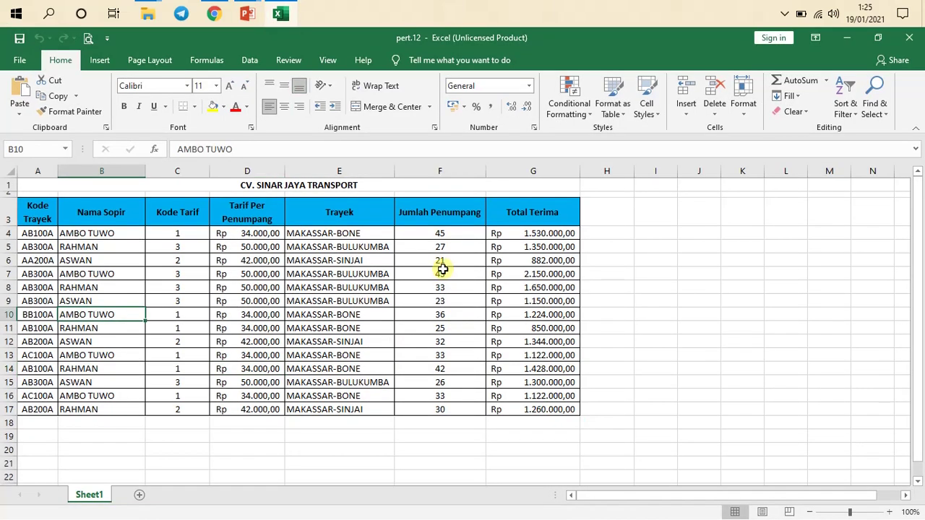
- Review the table's column headings in row 3, from Kode Trayek to Total Terima
click(439, 271)
click(271, 315)
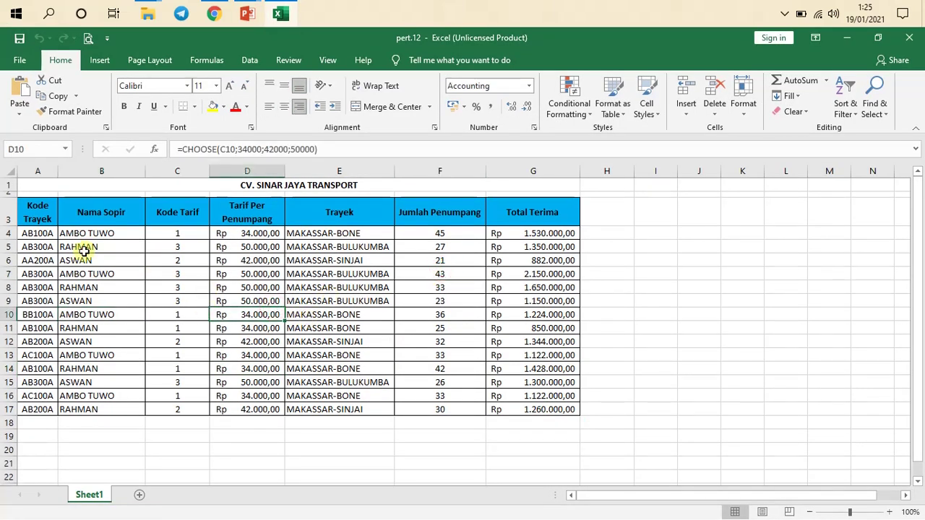
drag(35, 214, 534, 214)
click(247, 260)
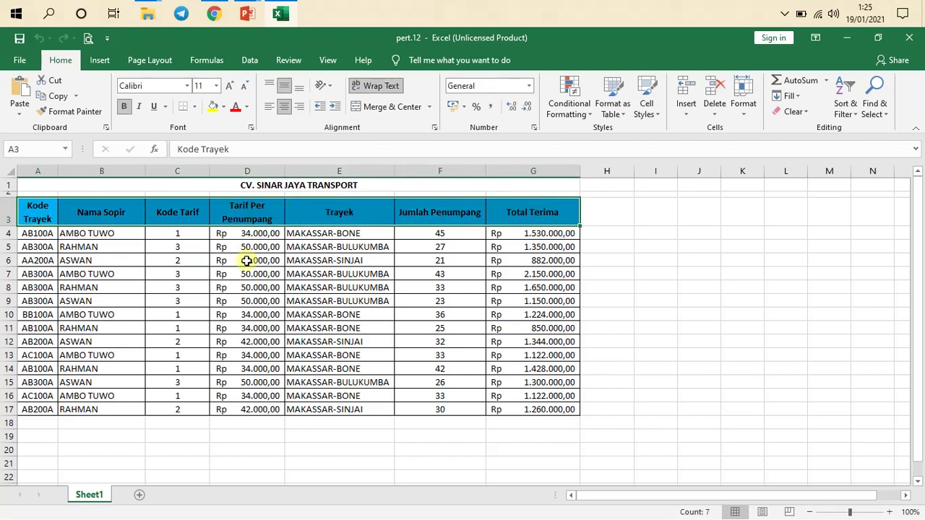
drag(43, 214, 541, 213)
click(361, 311)
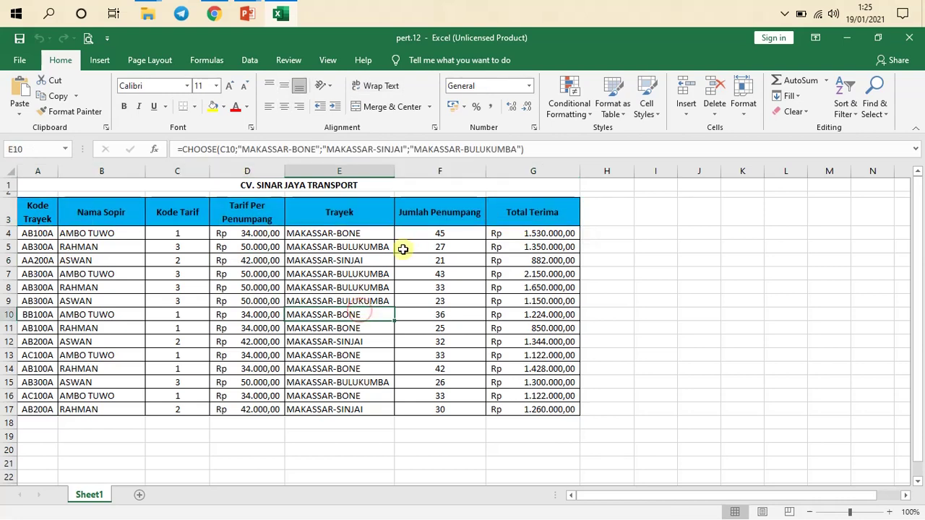
- Widen the Trayek column and turn on filtering for the header row A3:G3
drag(395, 174, 410, 268)
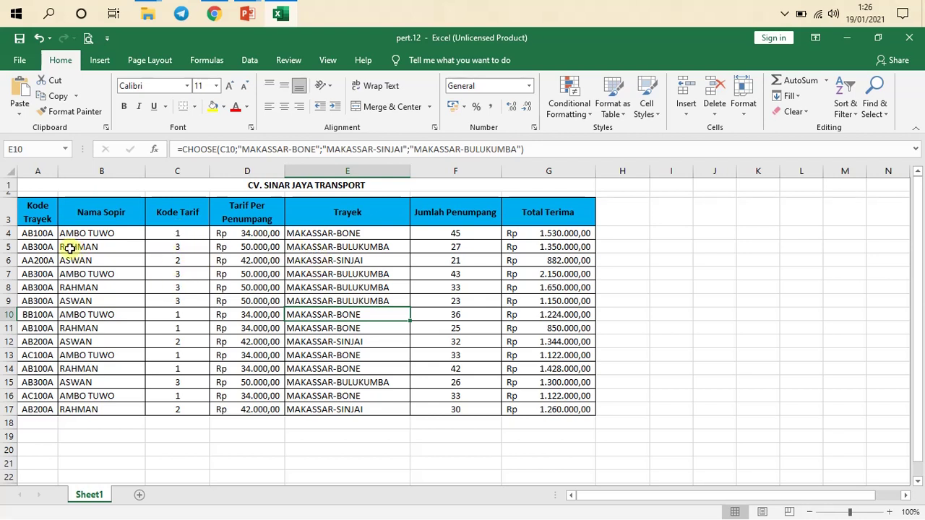
drag(40, 217, 541, 214)
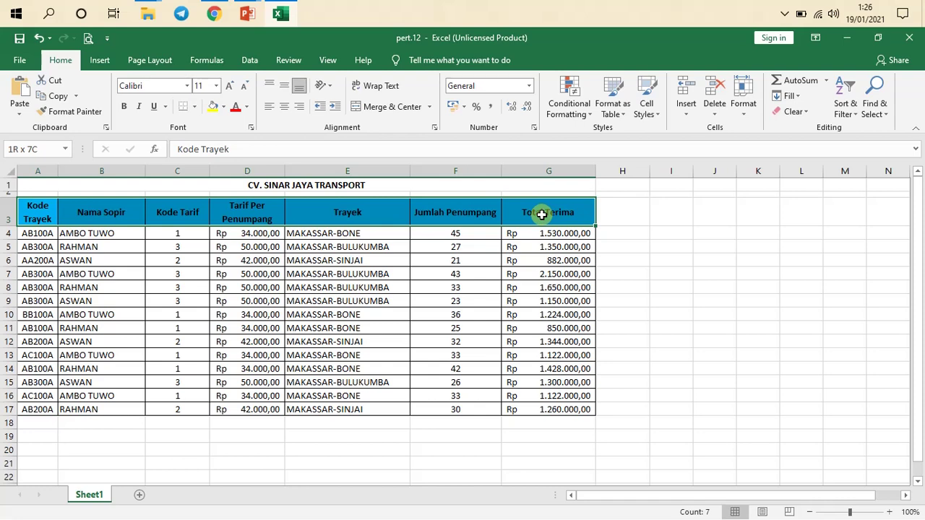
click(250, 60)
click(342, 94)
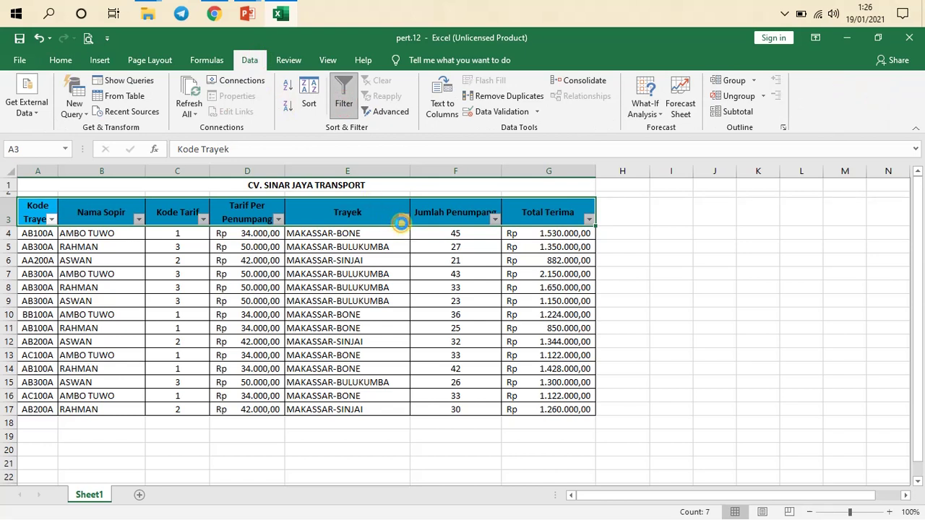
- Filter the Trayek column to show only the MAKASSAR-BONE rows
click(402, 220)
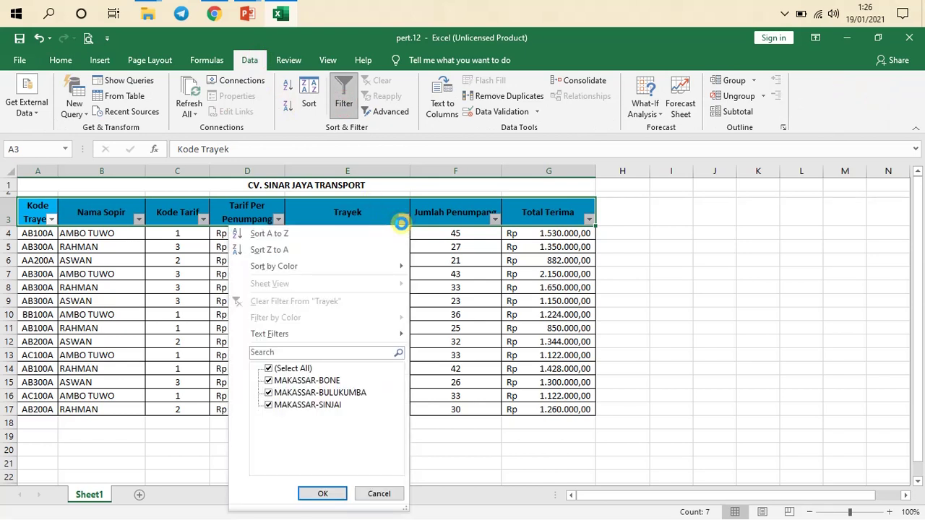
click(288, 371)
click(269, 381)
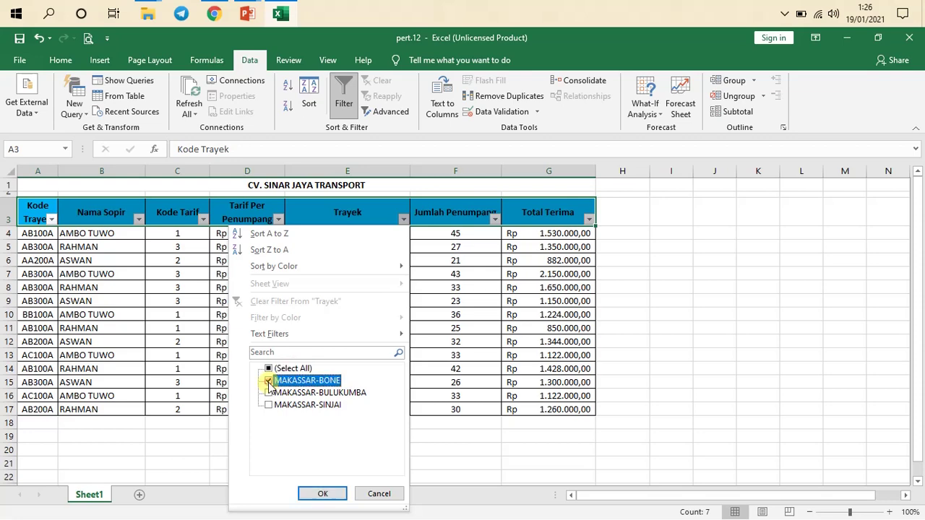
click(322, 493)
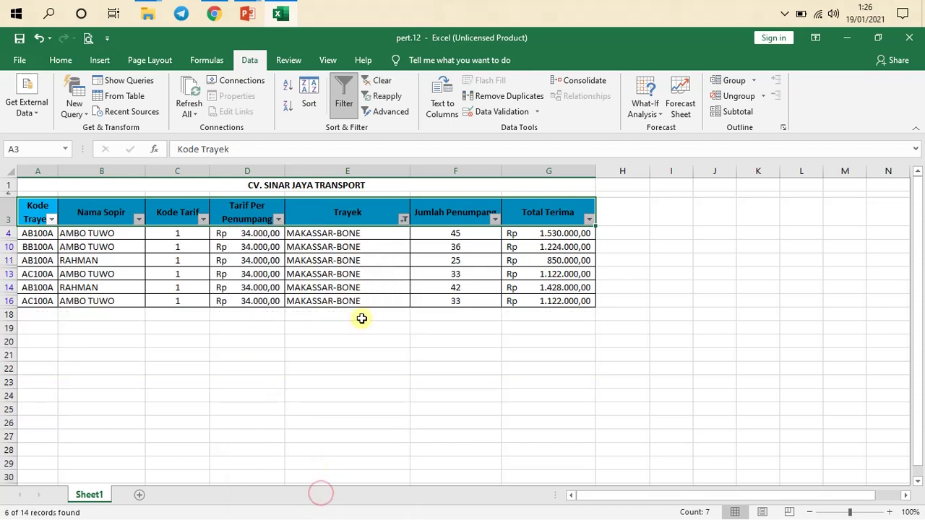
click(383, 335)
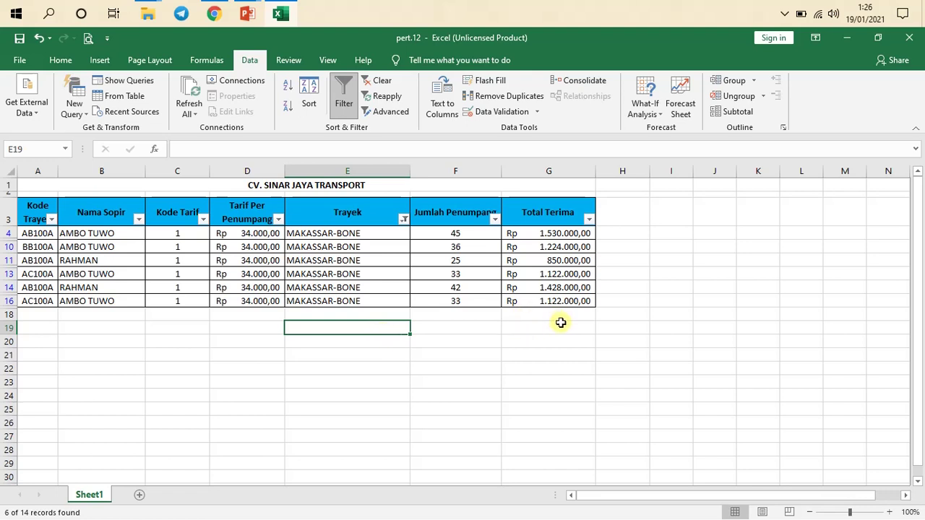
- Show all Trayek rows again and turn off filtering on the table
click(402, 220)
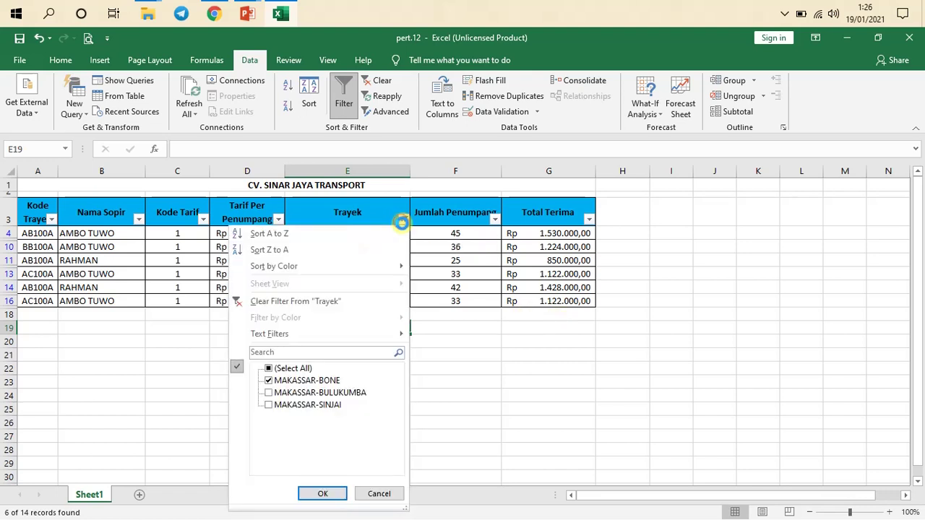
click(278, 369)
click(322, 495)
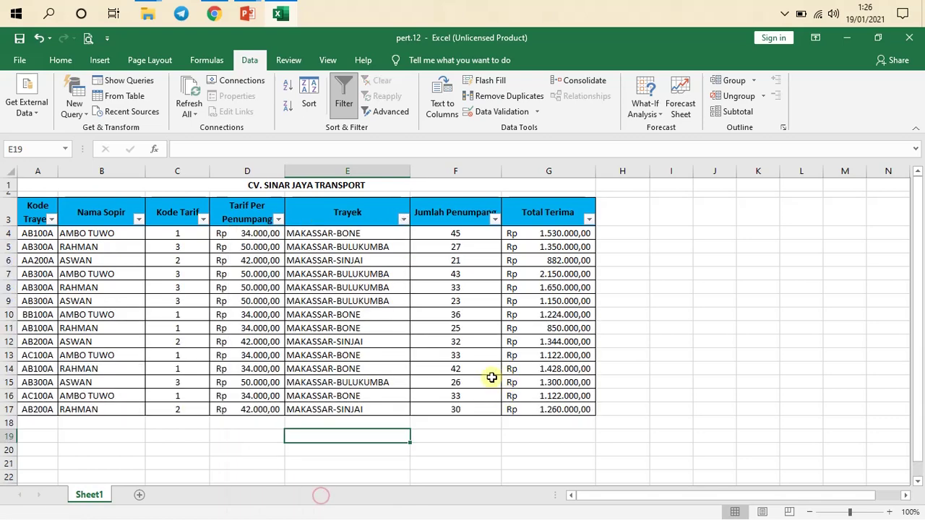
click(535, 429)
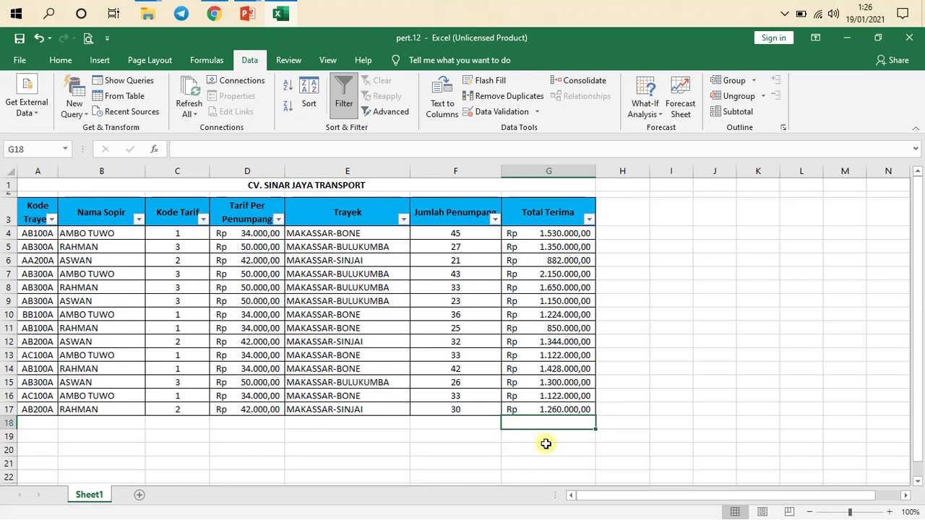
click(343, 101)
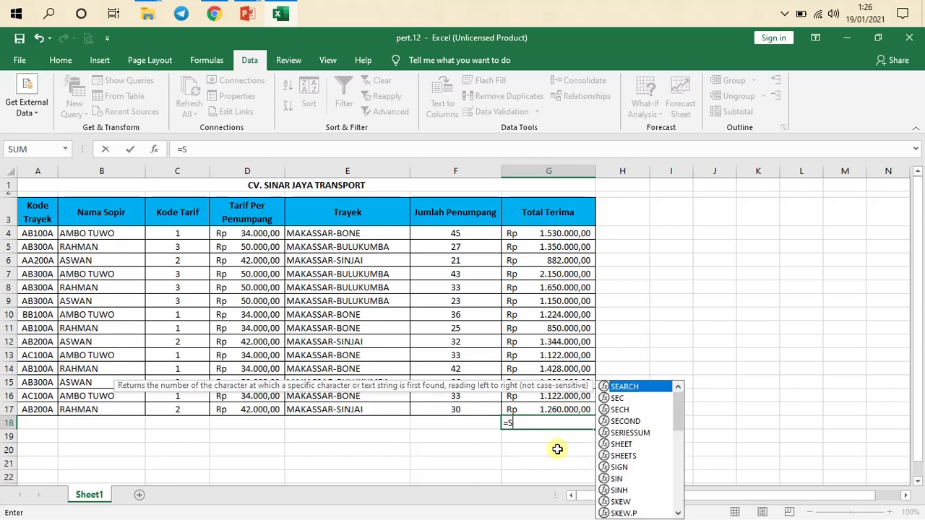
- Enter =SUBTOTAL(9;G4:G17) in G18, using the SUM function number, to total the Total Terima column
text(U)
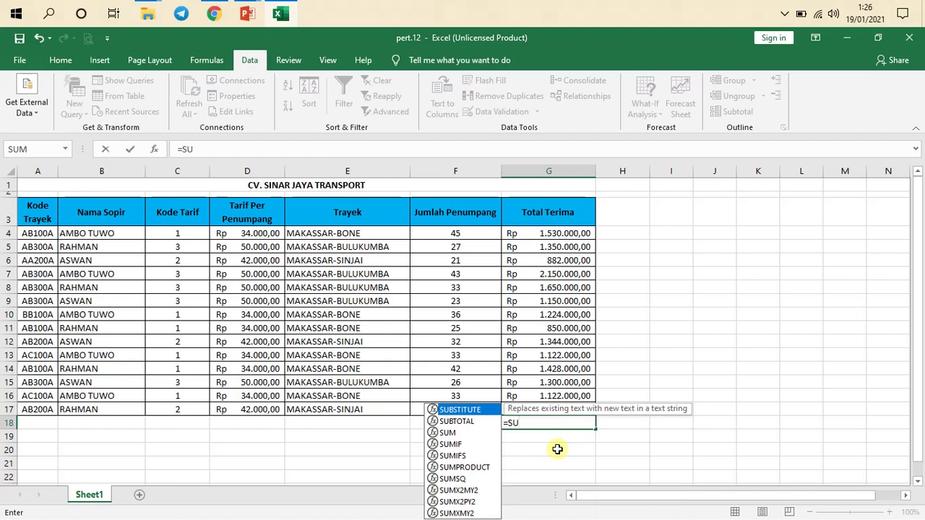
double_click(457, 423)
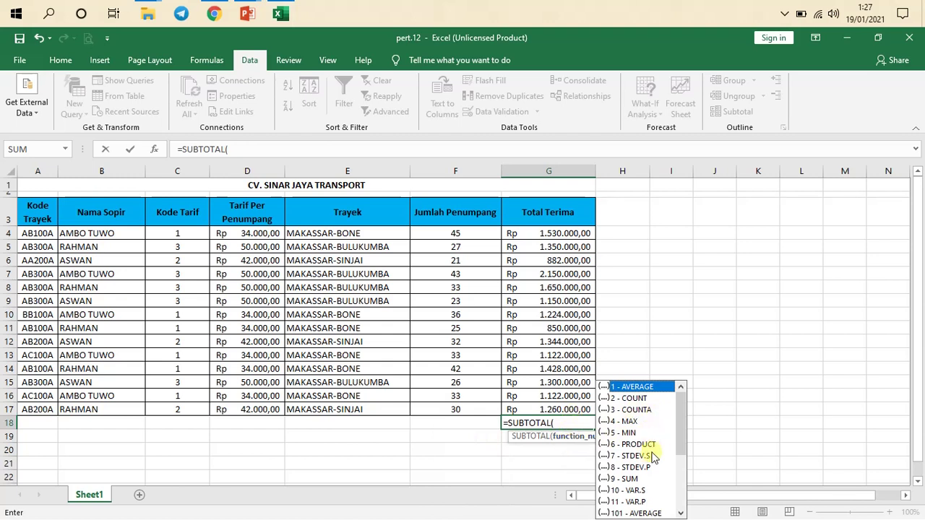
scroll(685, 434, down, 1)
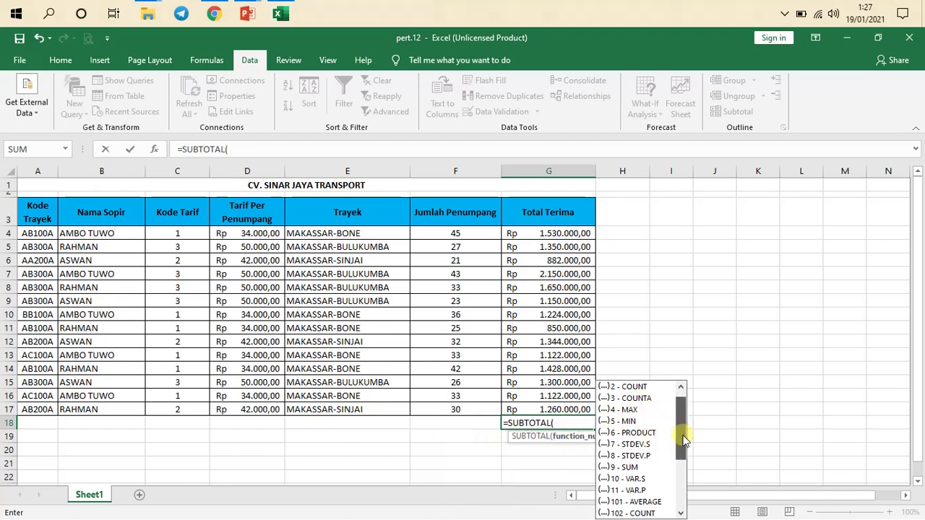
drag(684, 441, 679, 457)
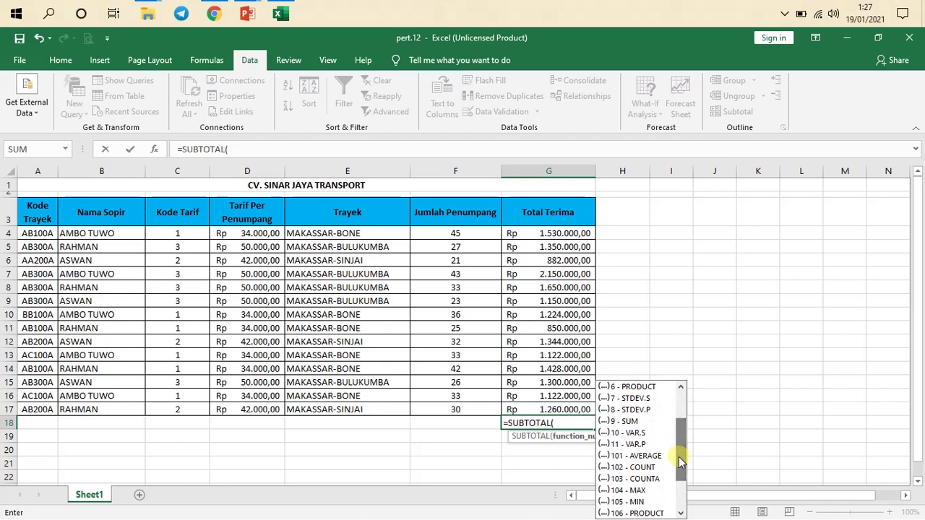
double_click(625, 421)
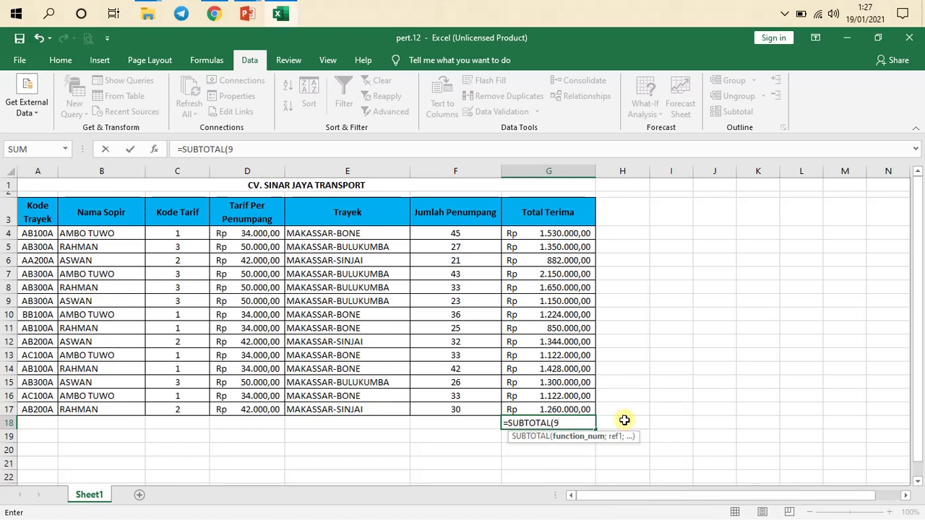
text(;)
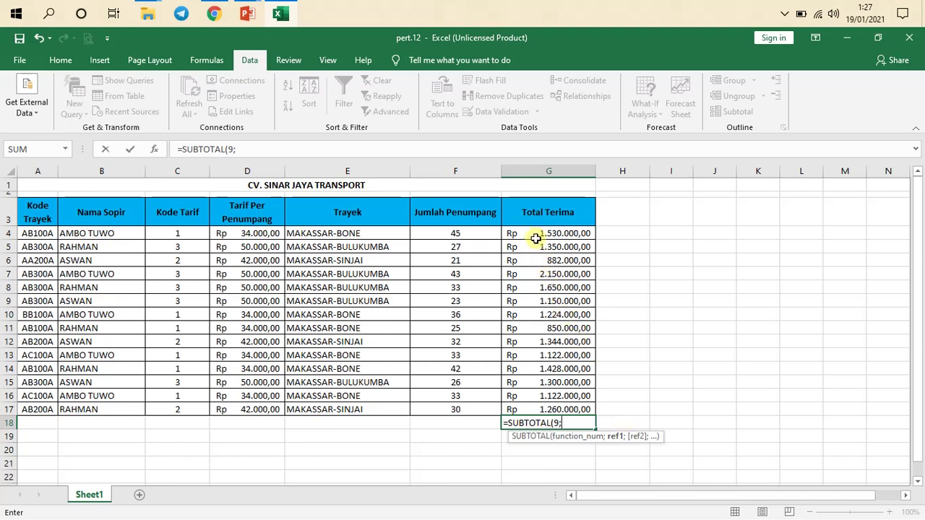
drag(532, 235, 548, 409)
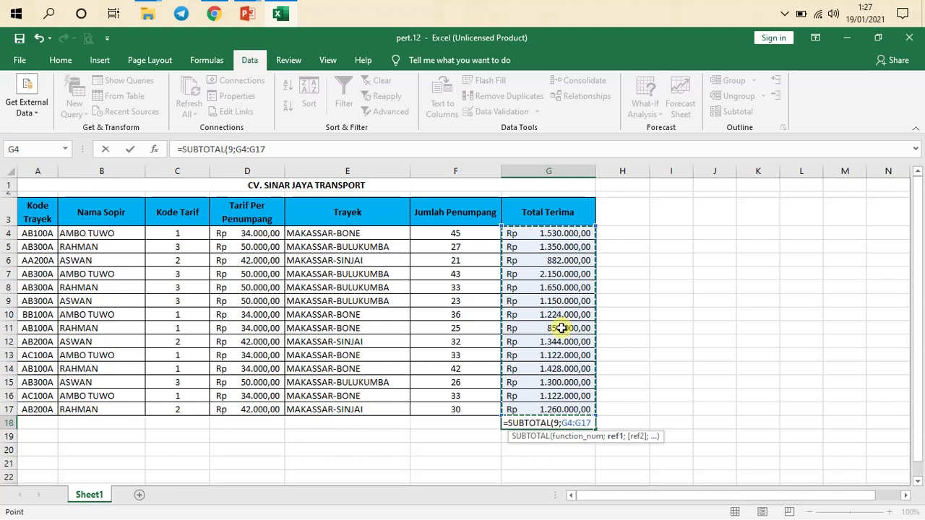
key(Return)
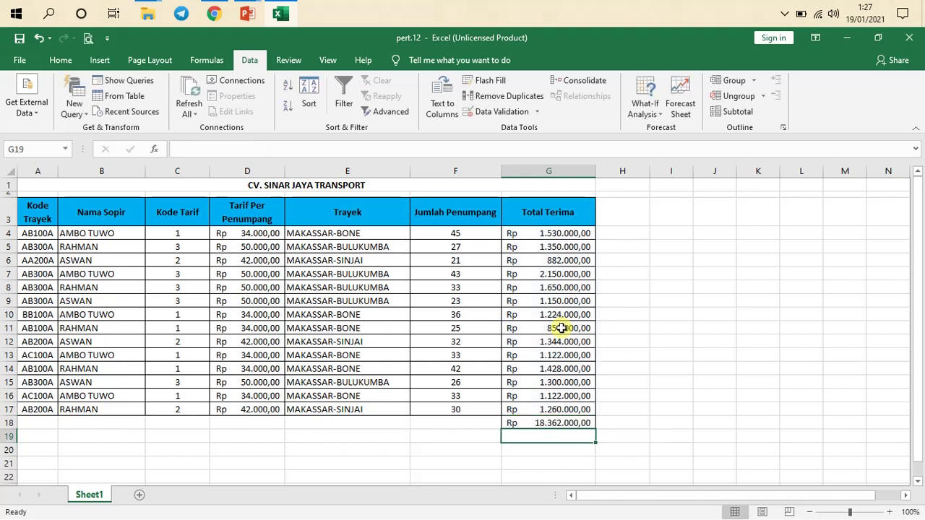
click(552, 423)
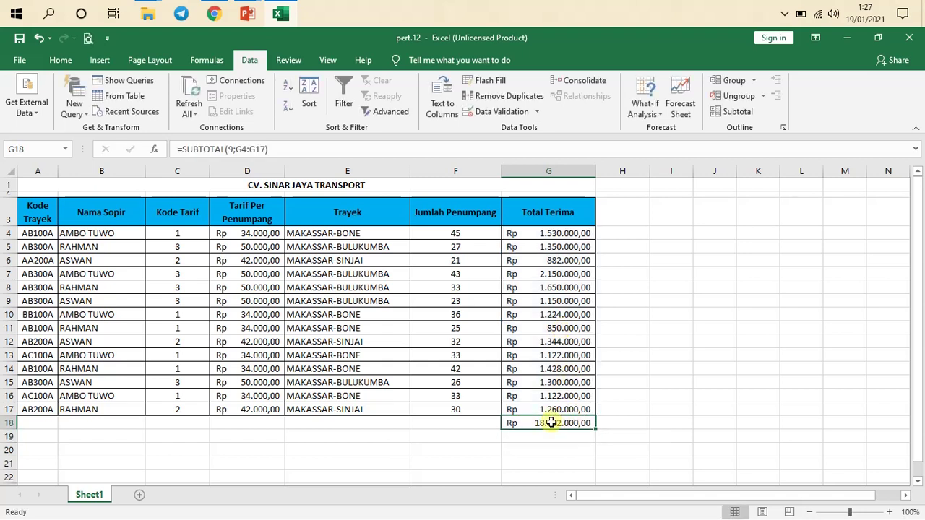
click(353, 424)
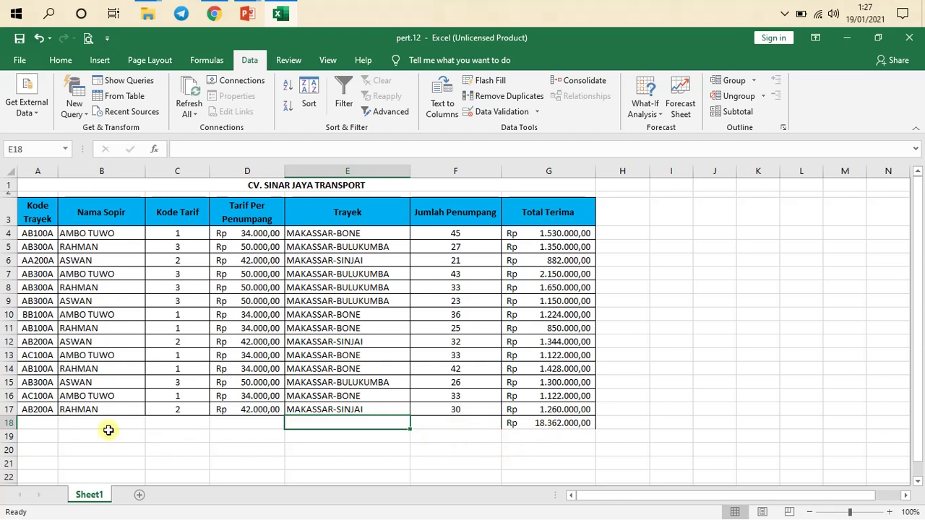
click(539, 425)
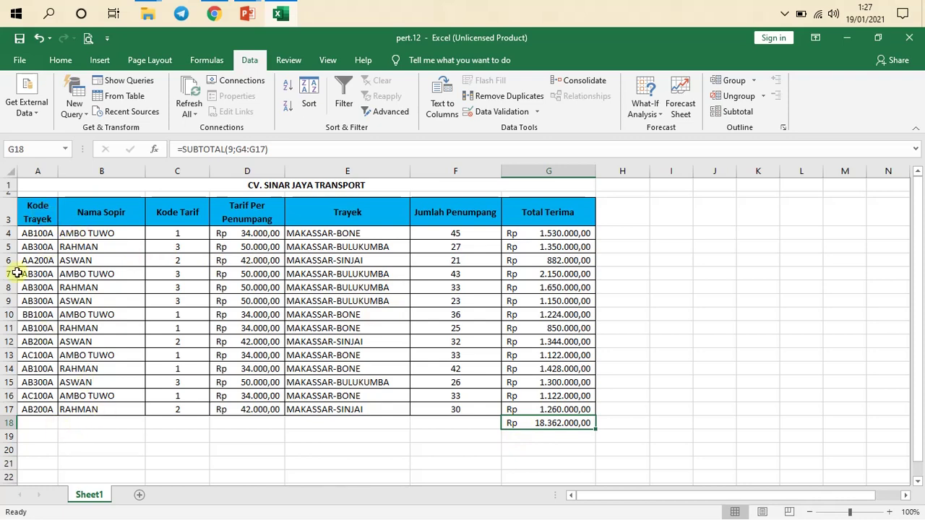
- Apply all borders to the whole table A3:G18, including the subtotal row
drag(36, 212, 549, 425)
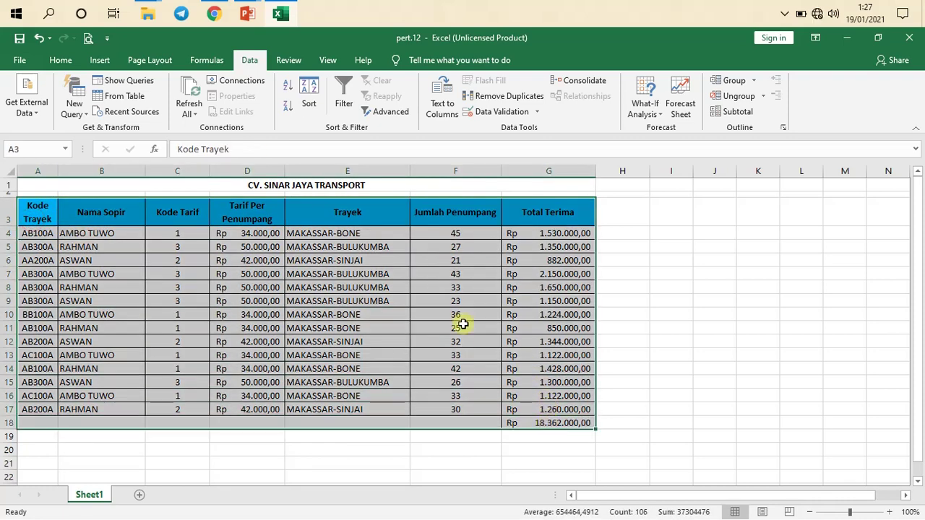
click(69, 58)
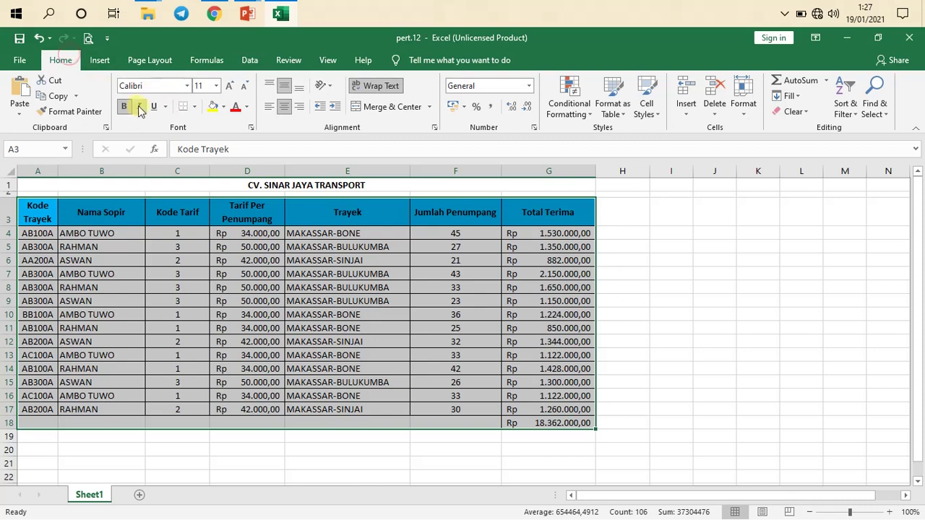
click(194, 107)
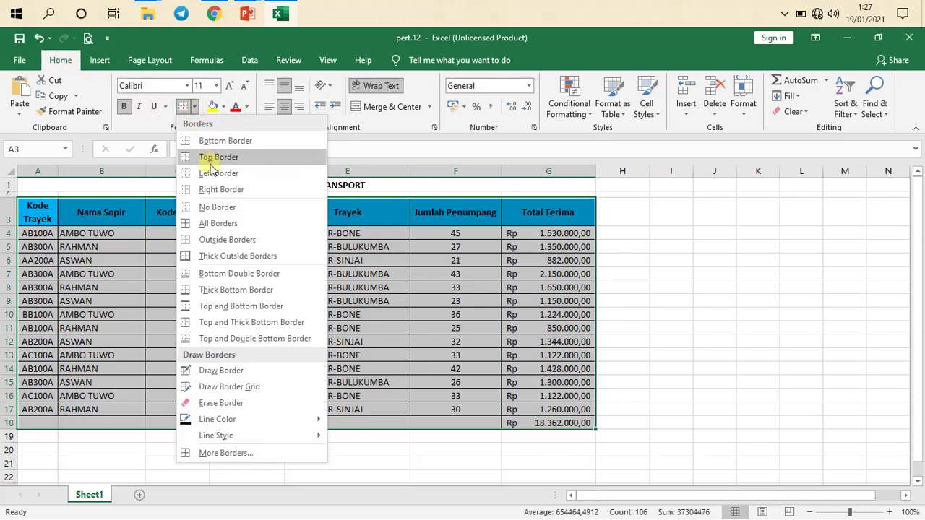
click(217, 223)
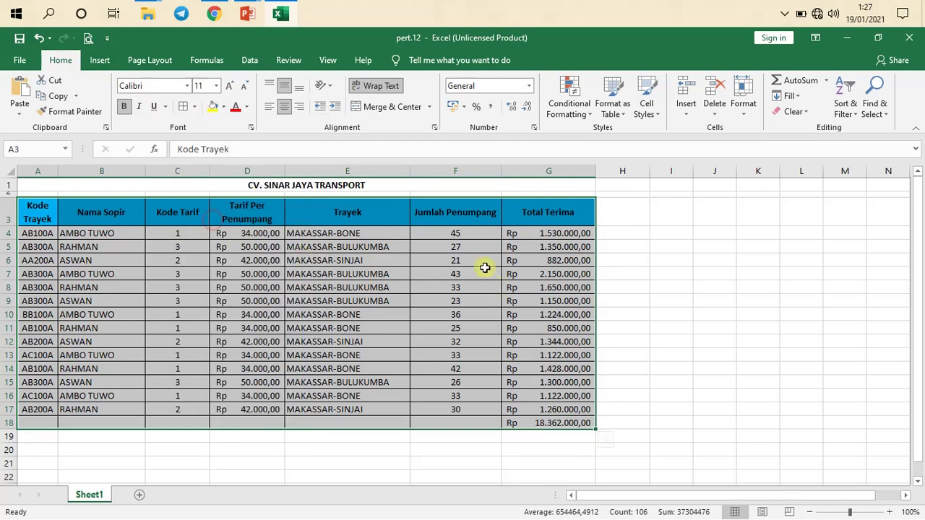
click(426, 306)
click(333, 326)
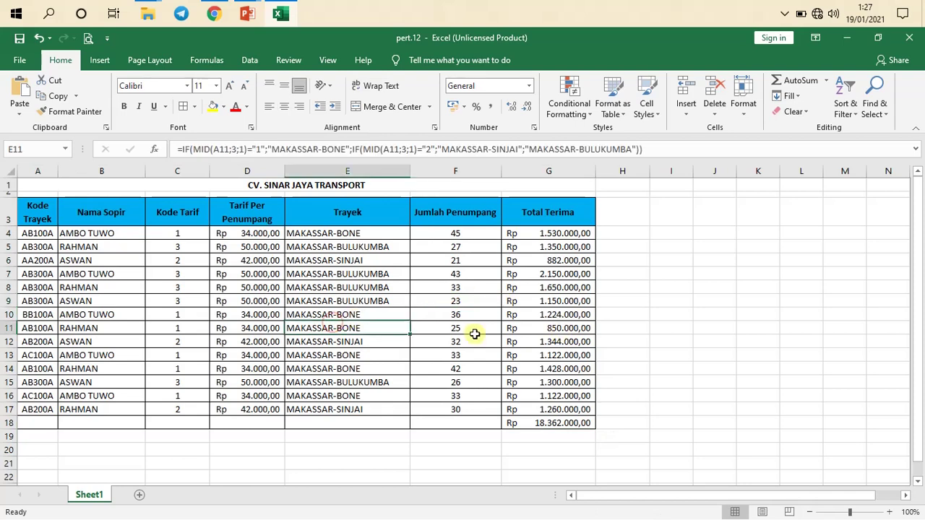
- Turn on filtering for the header row A3:G3 of the table with the subtotal row
drag(43, 215, 542, 215)
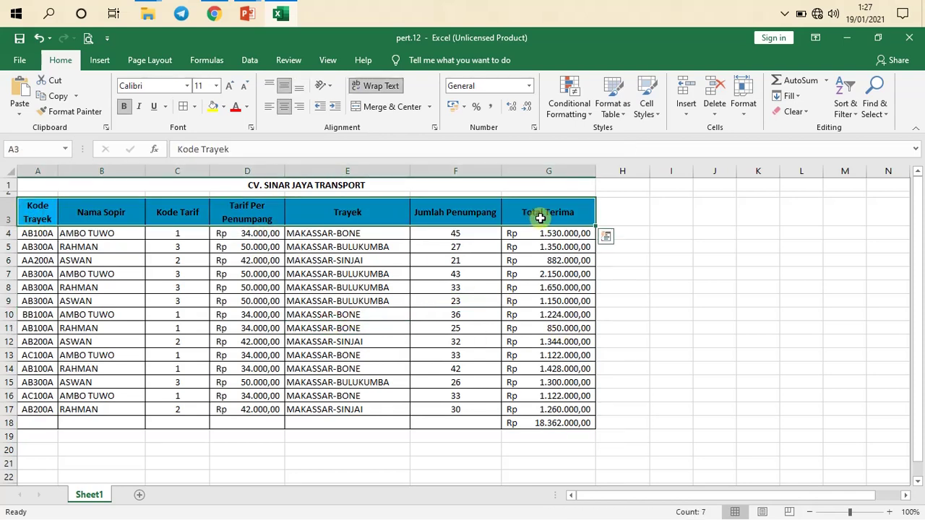
click(249, 60)
click(344, 104)
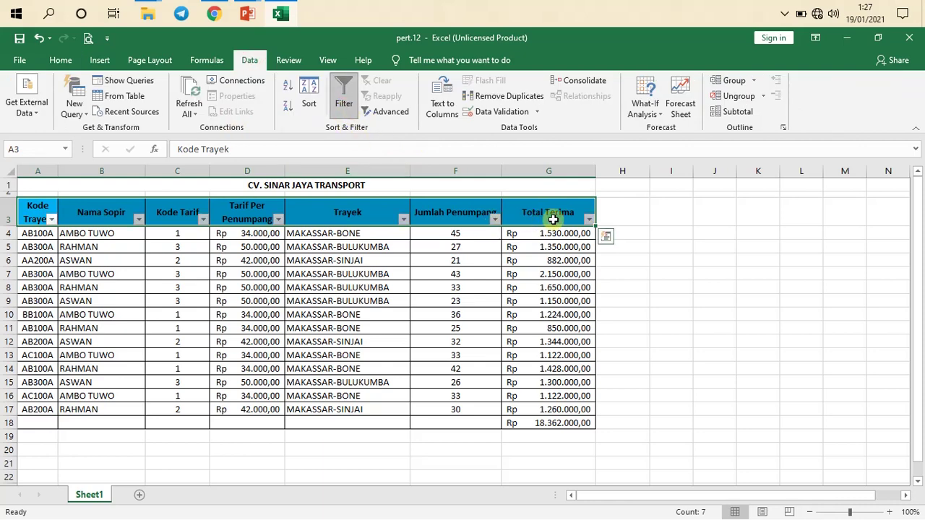
- Filter the Trayek column to show only MAKASSAR-BULUKUMBA and check the subtotal in G18
click(590, 220)
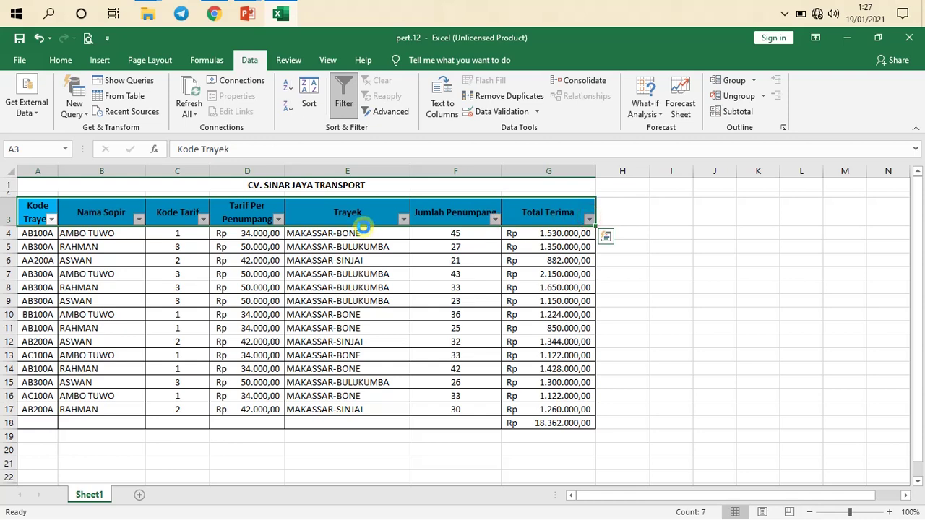
click(402, 222)
click(403, 219)
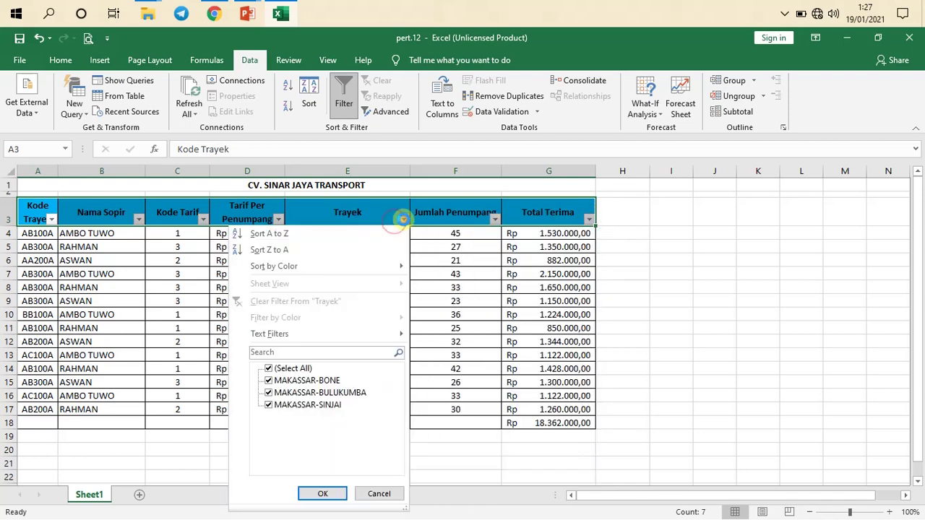
click(292, 369)
click(316, 394)
click(316, 396)
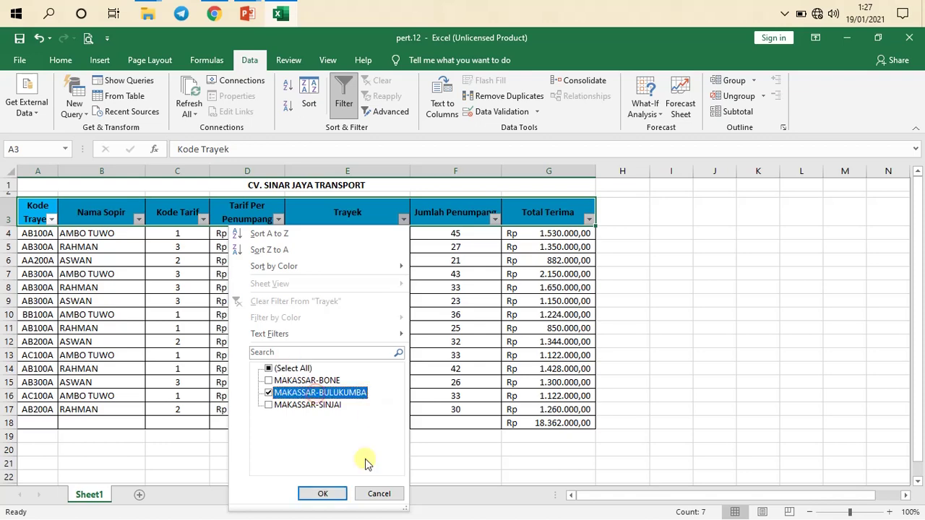
click(321, 497)
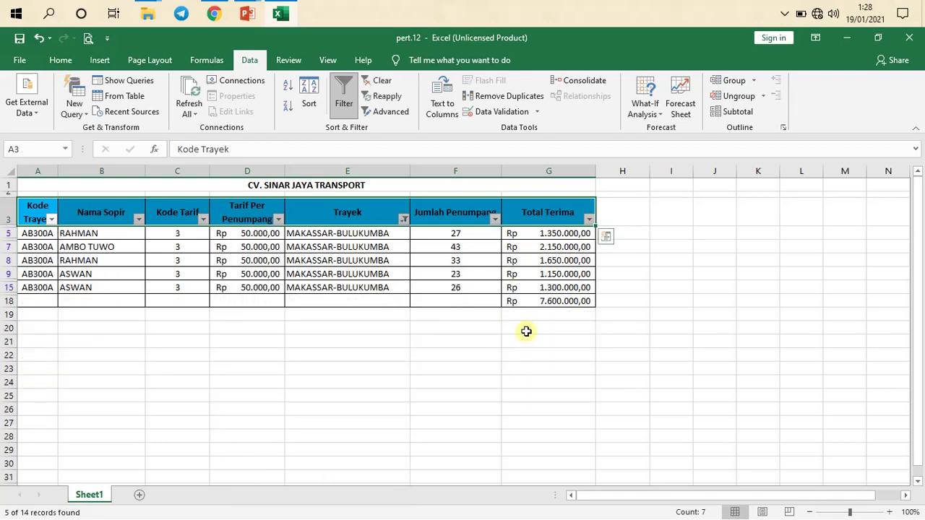
click(526, 331)
click(542, 313)
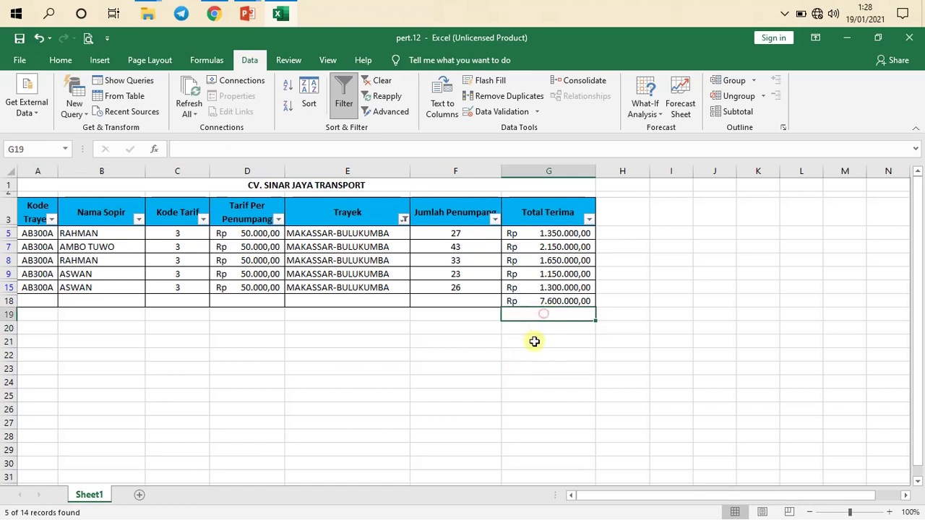
click(547, 303)
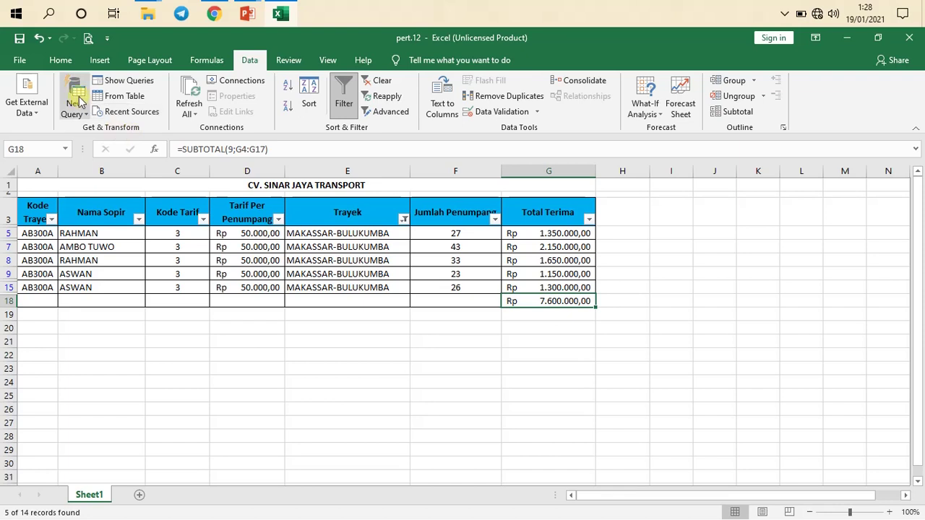
- Make the Total Terima subtotal in cell G18 bold
click(57, 60)
click(124, 107)
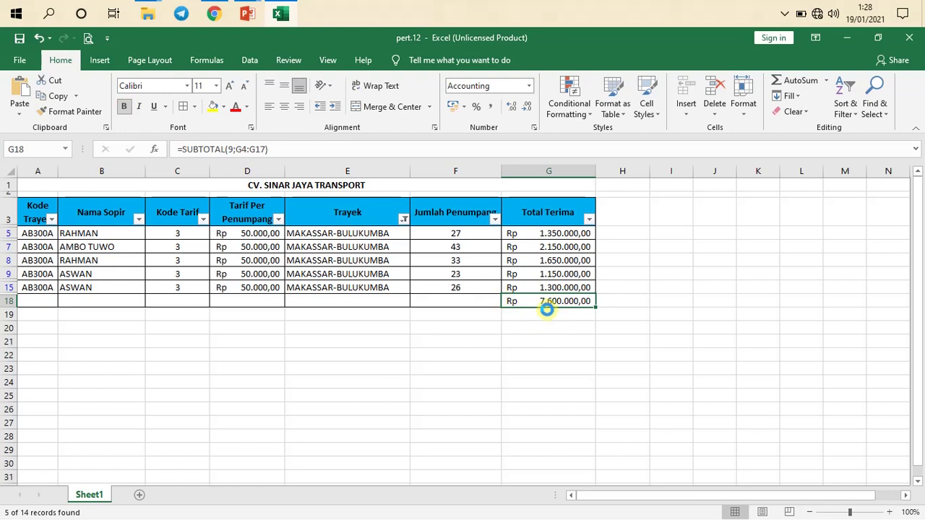
click(14, 301)
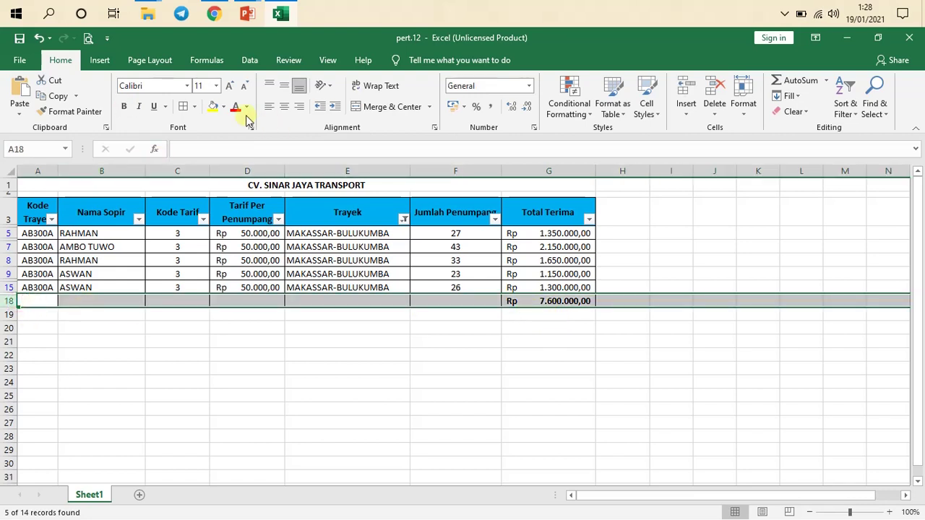
click(330, 368)
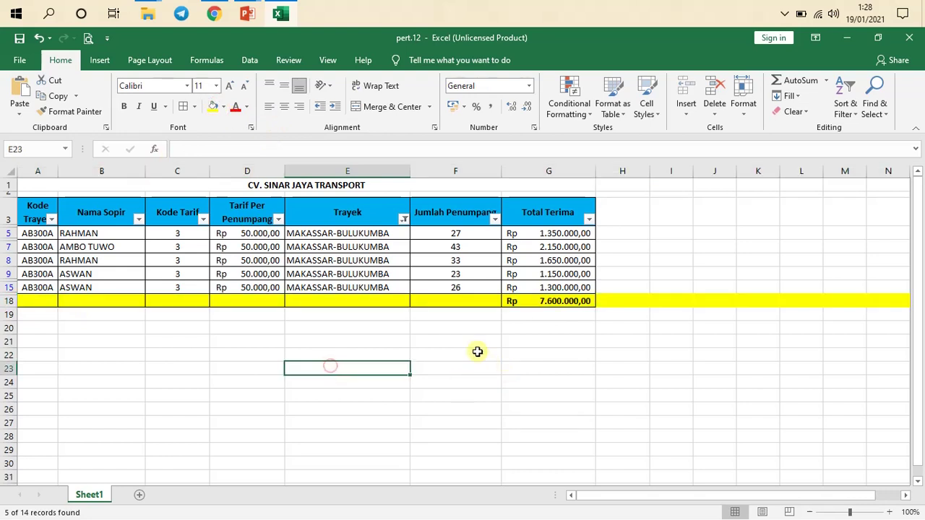
key(ctrl+z)
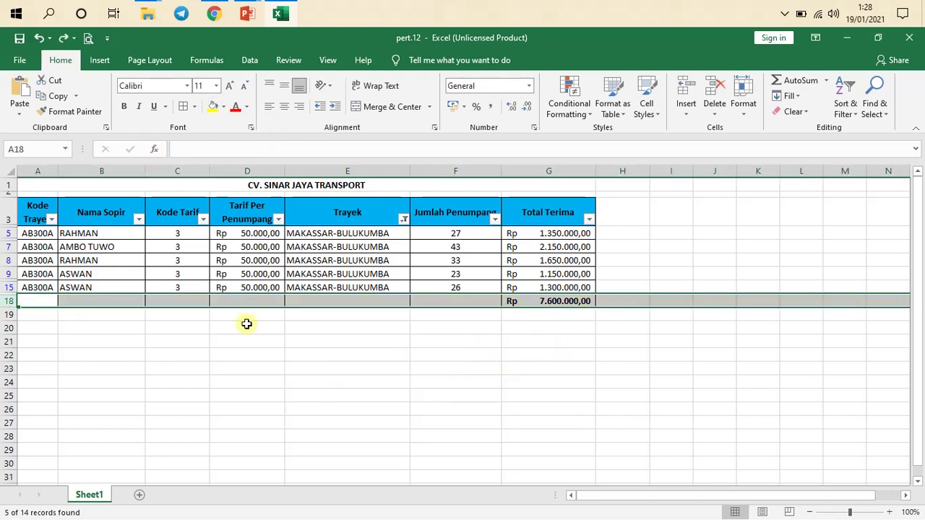
click(109, 315)
- Fill only the subtotal cell G18 with yellow
click(531, 297)
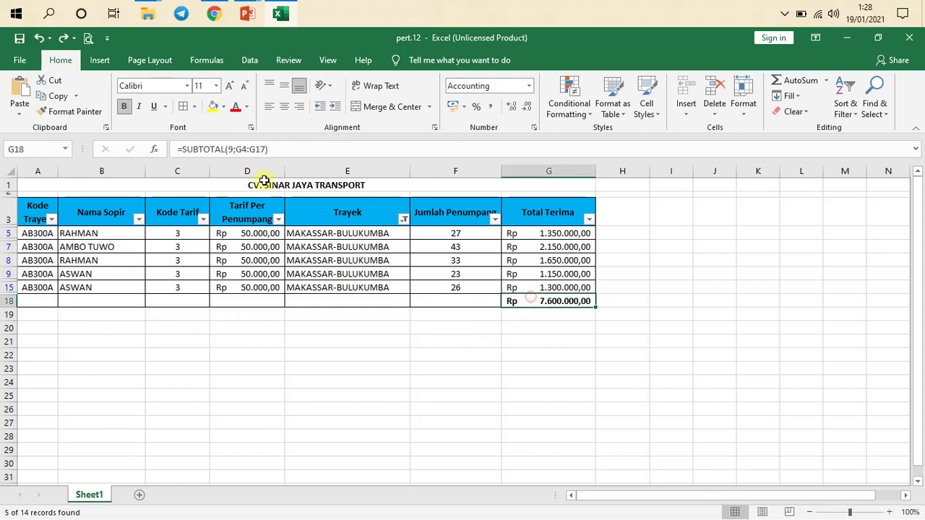
click(213, 106)
click(448, 373)
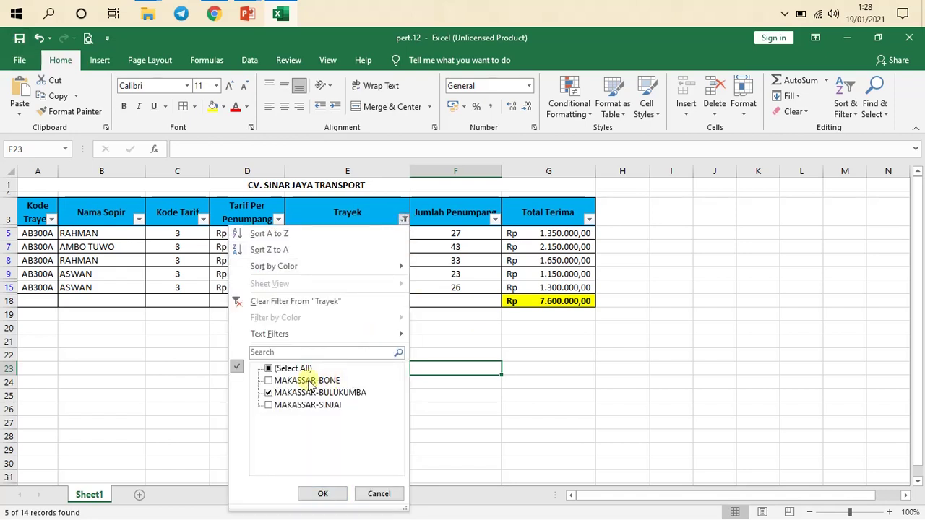
- Filter the Trayek column to show only MAKASSAR-SINJAI and check the subtotal in G18
click(305, 393)
click(305, 405)
click(322, 493)
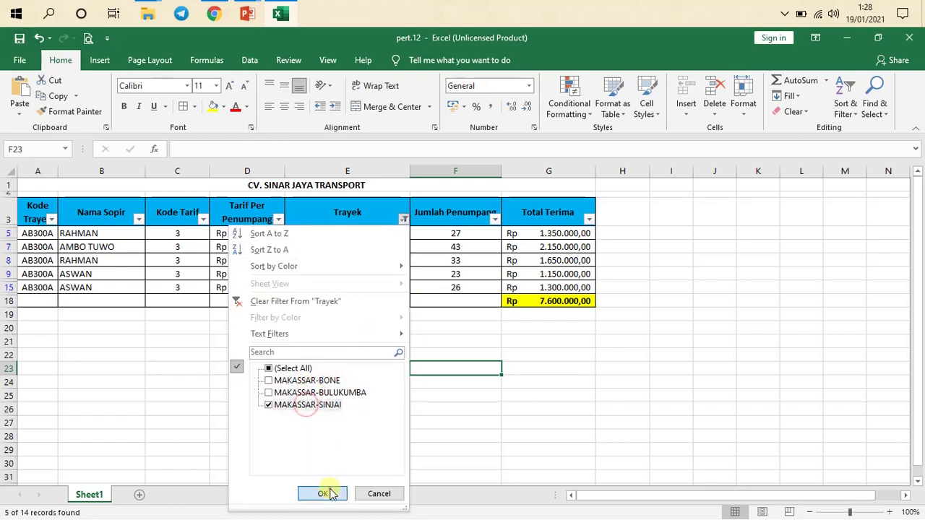
click(553, 277)
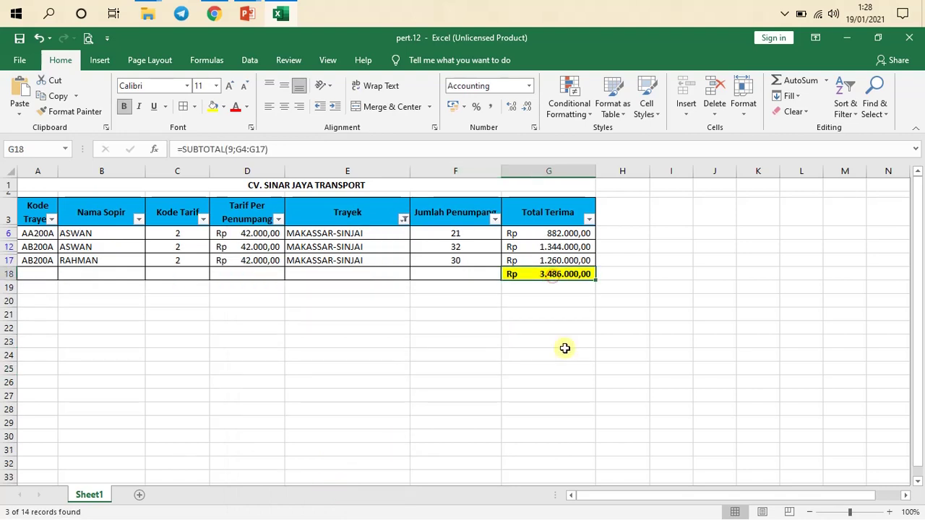
click(564, 350)
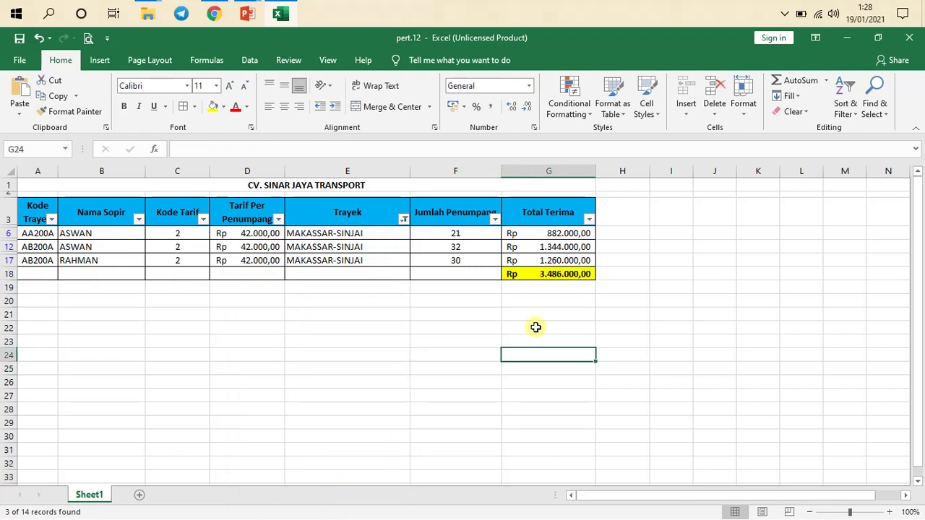
- Filter the Trayek column to show only MAKASSAR-BONE and check the subtotal in G18
click(404, 220)
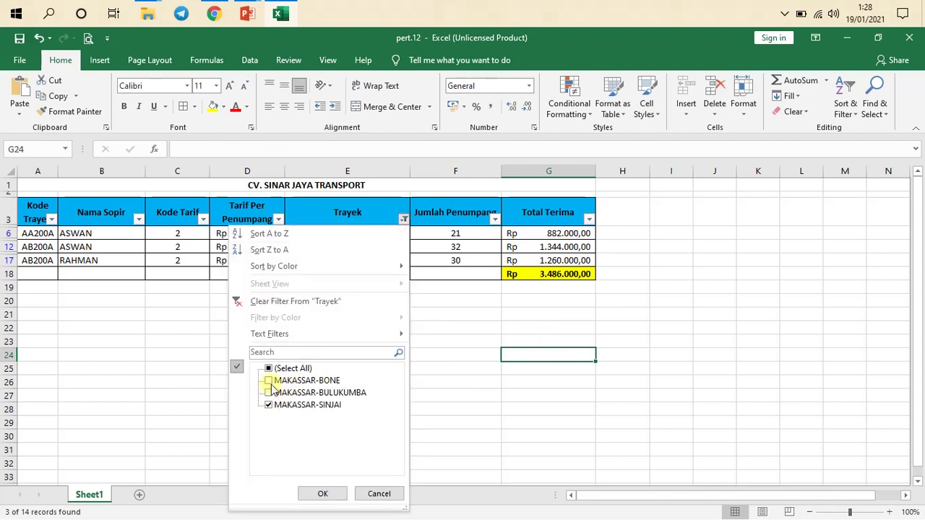
click(268, 381)
click(269, 405)
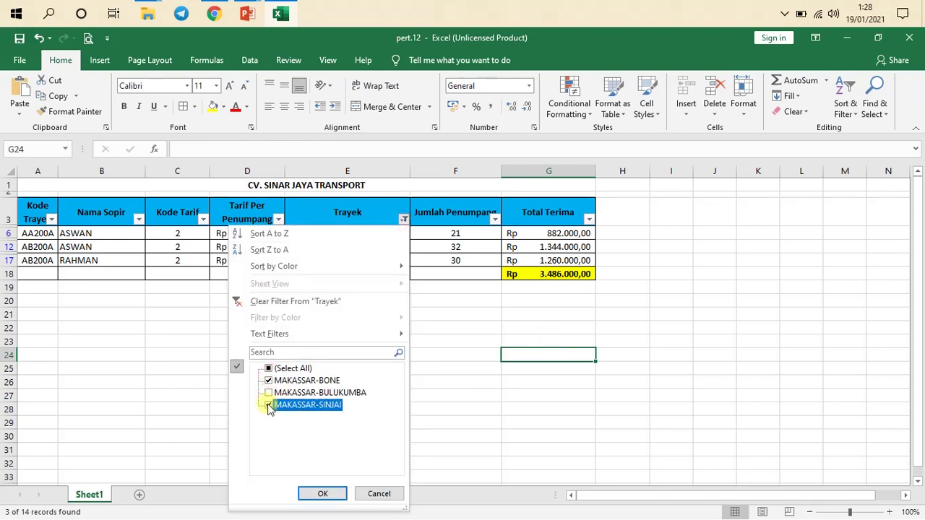
click(317, 497)
click(551, 341)
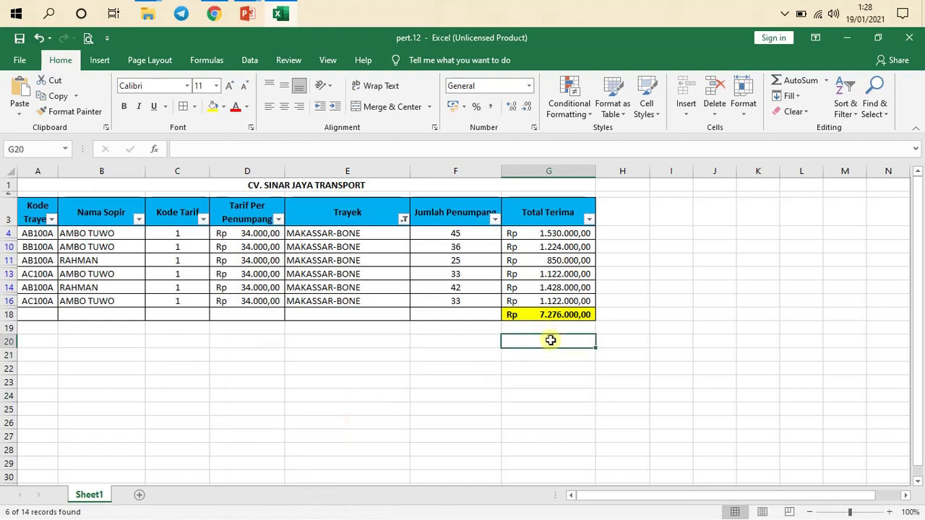
click(553, 314)
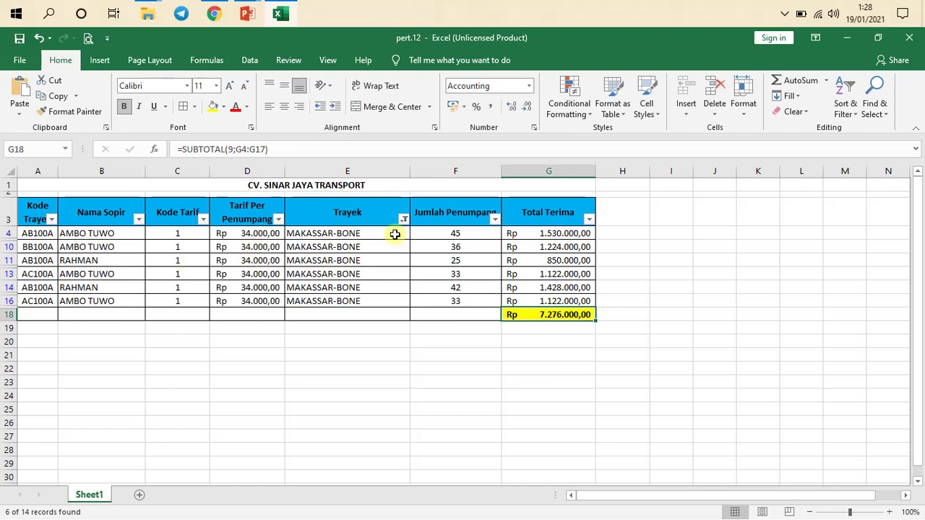
- Examine the filter options of the Nama Sopir, Tarif Per Penumpang and Trayek columns without changing the filter
click(137, 225)
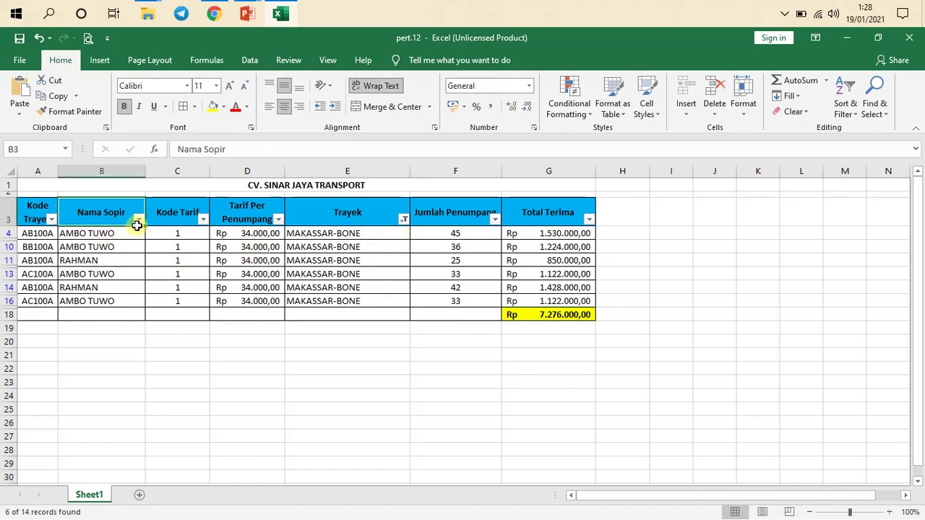
click(137, 220)
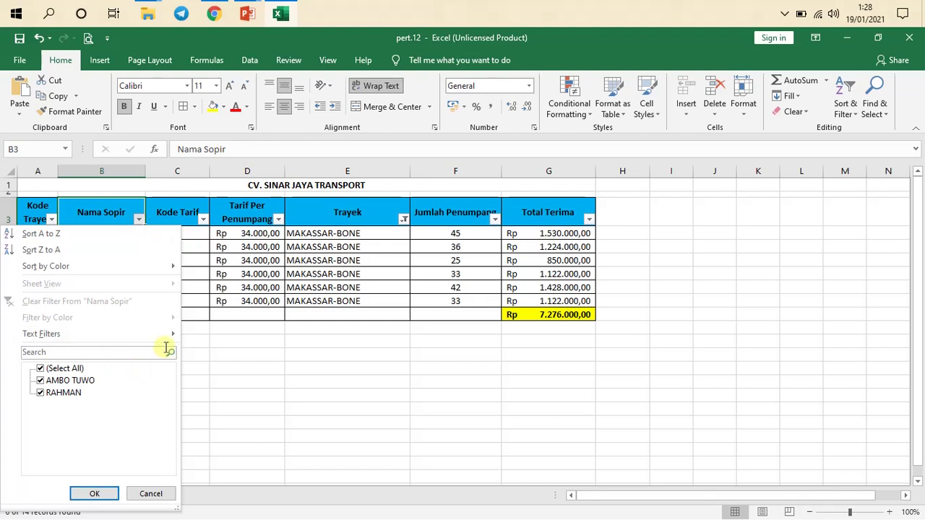
click(298, 260)
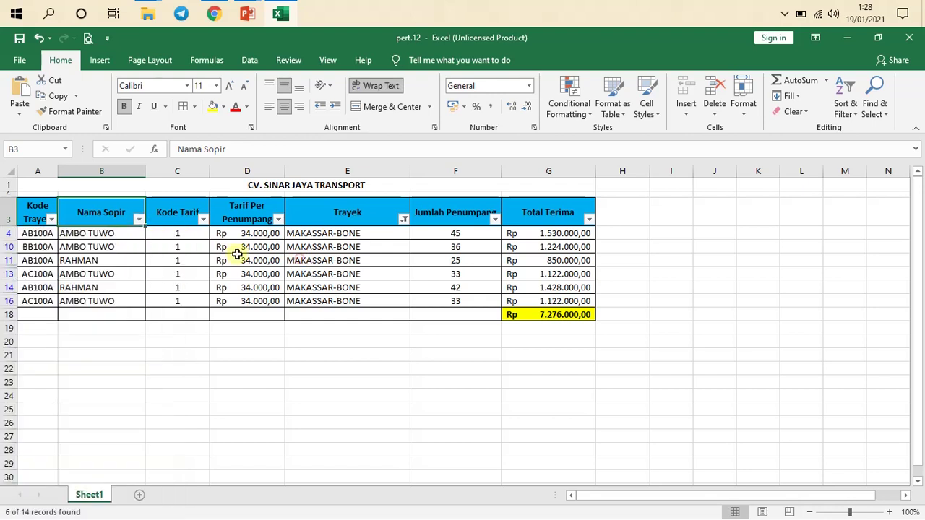
click(279, 219)
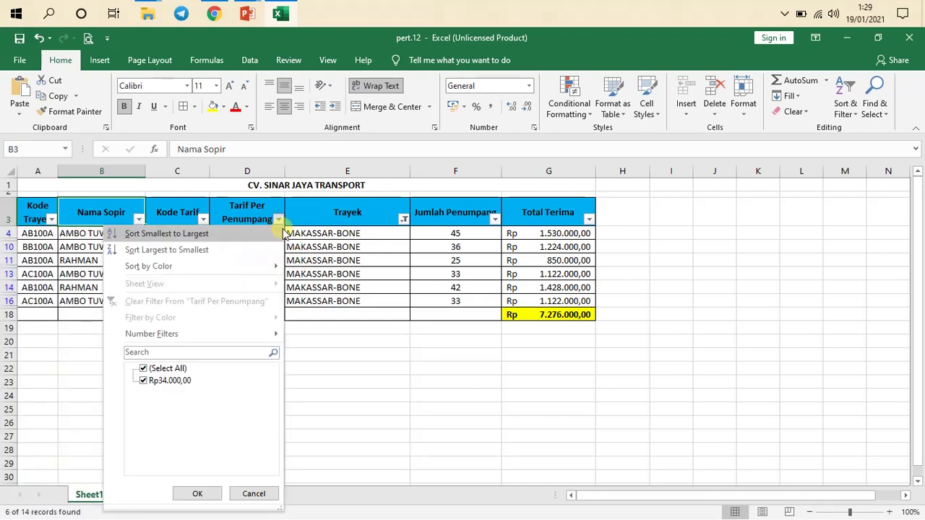
click(368, 248)
click(368, 247)
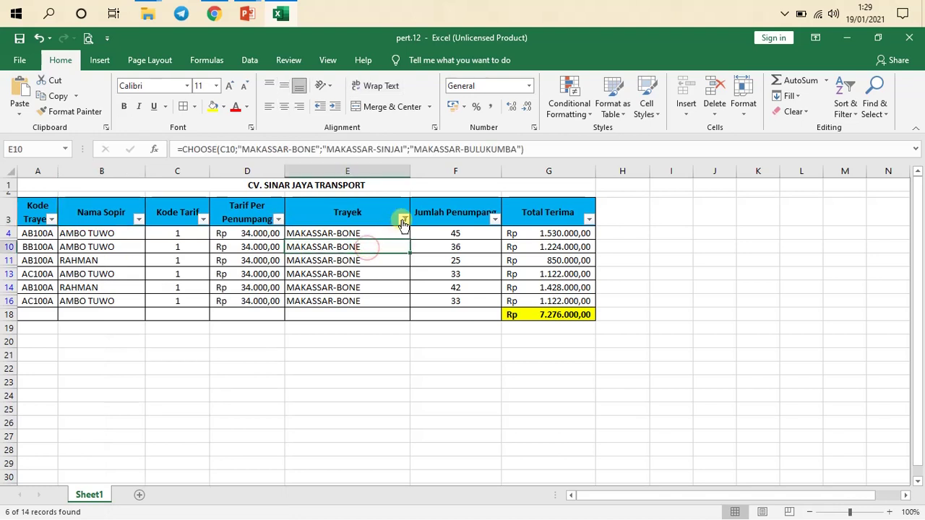
click(404, 219)
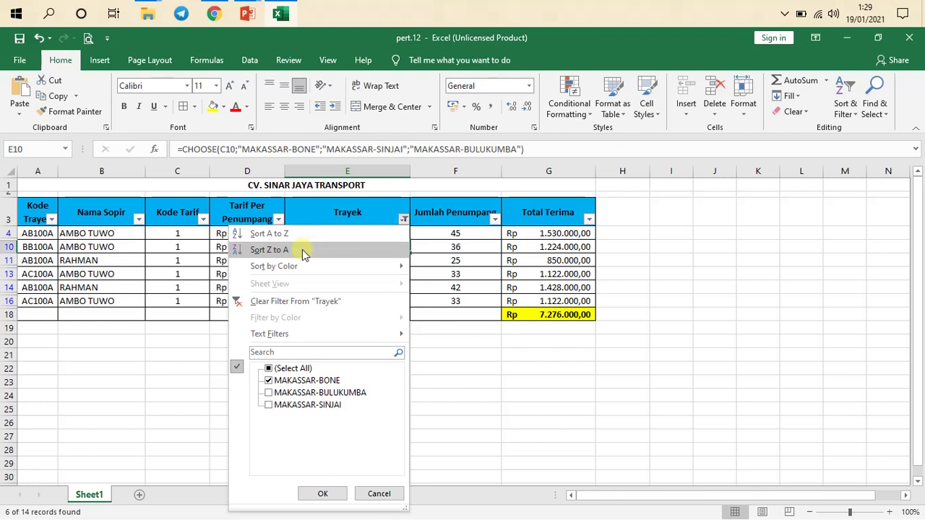
click(439, 252)
click(486, 253)
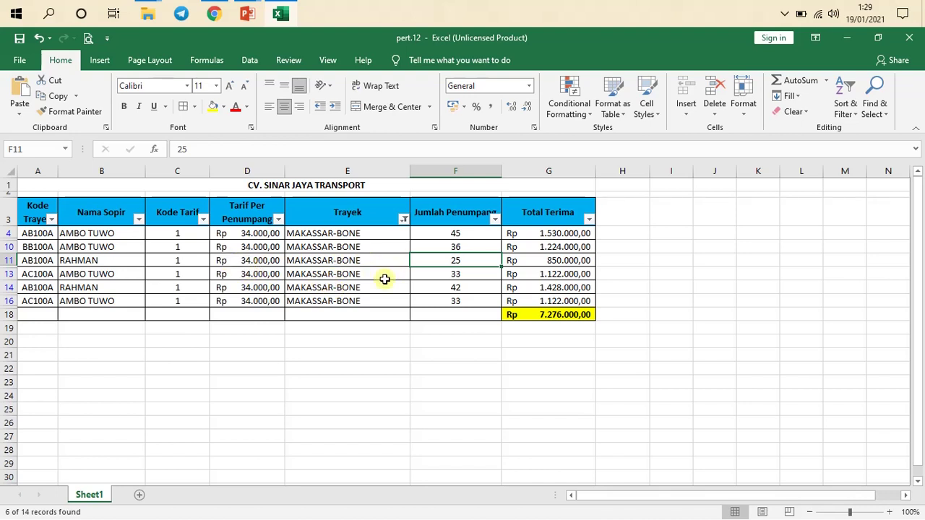
drag(269, 261, 316, 279)
click(331, 263)
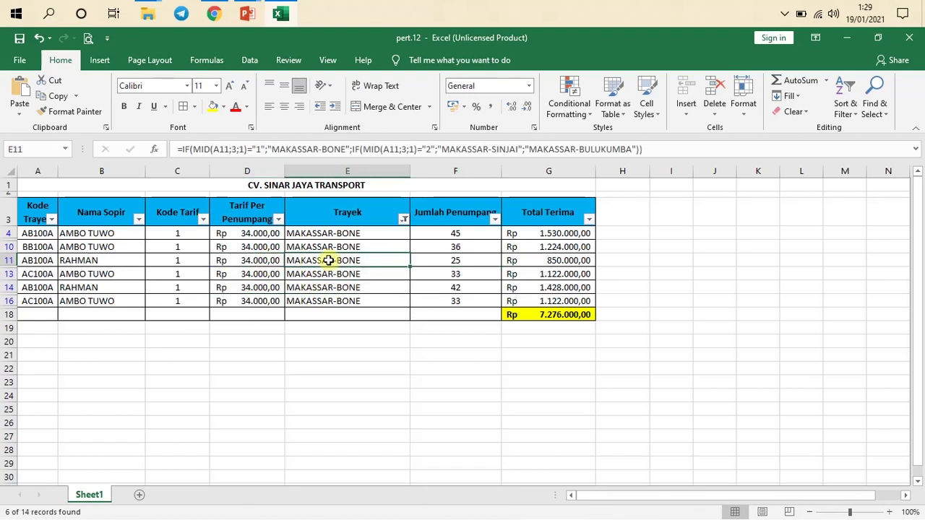
drag(269, 253, 327, 284)
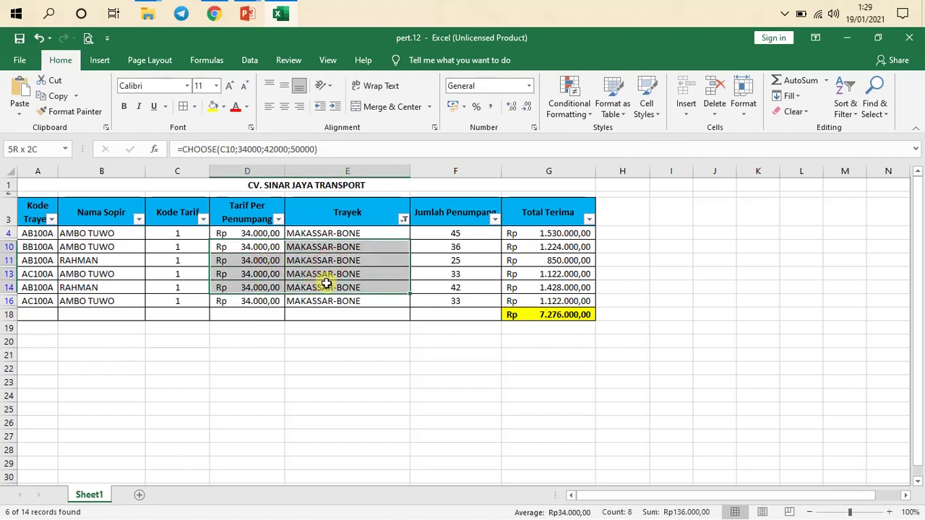
click(299, 262)
drag(264, 246, 341, 285)
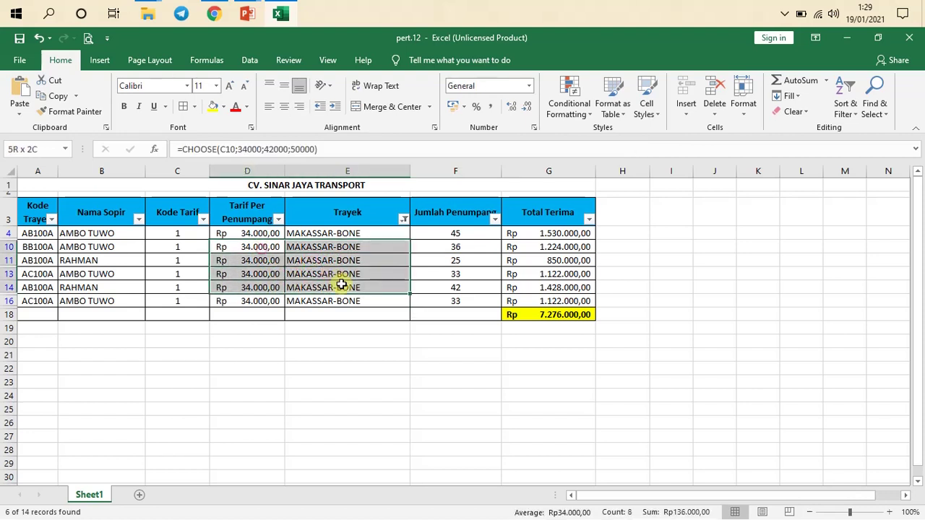
click(327, 273)
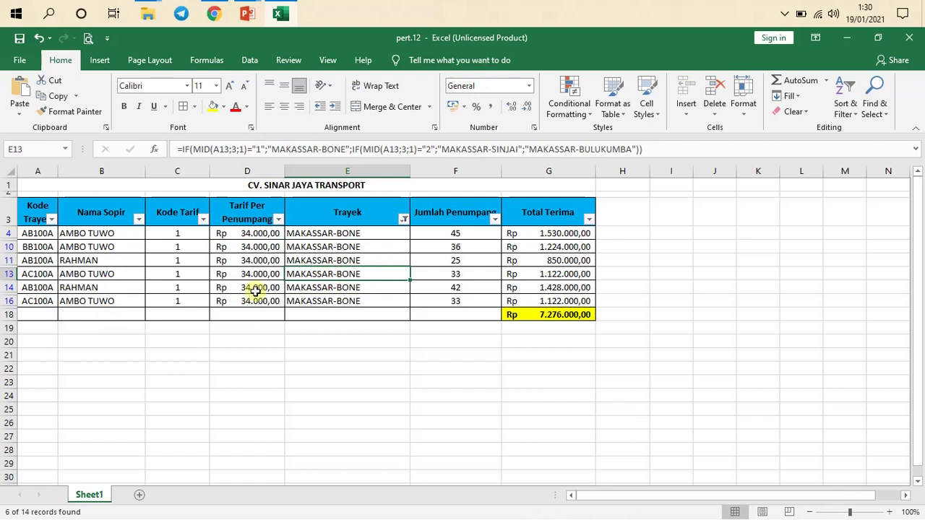
drag(245, 250, 311, 283)
click(293, 260)
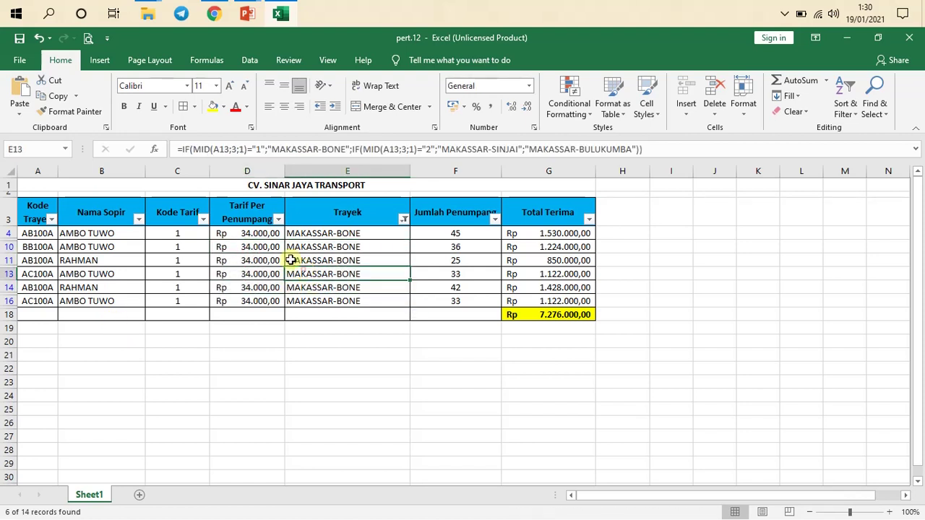
drag(274, 248, 349, 288)
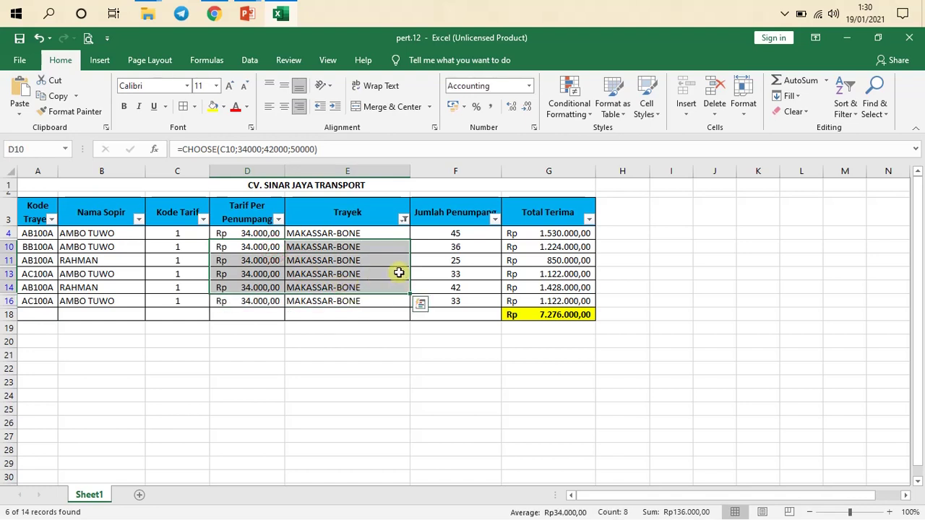